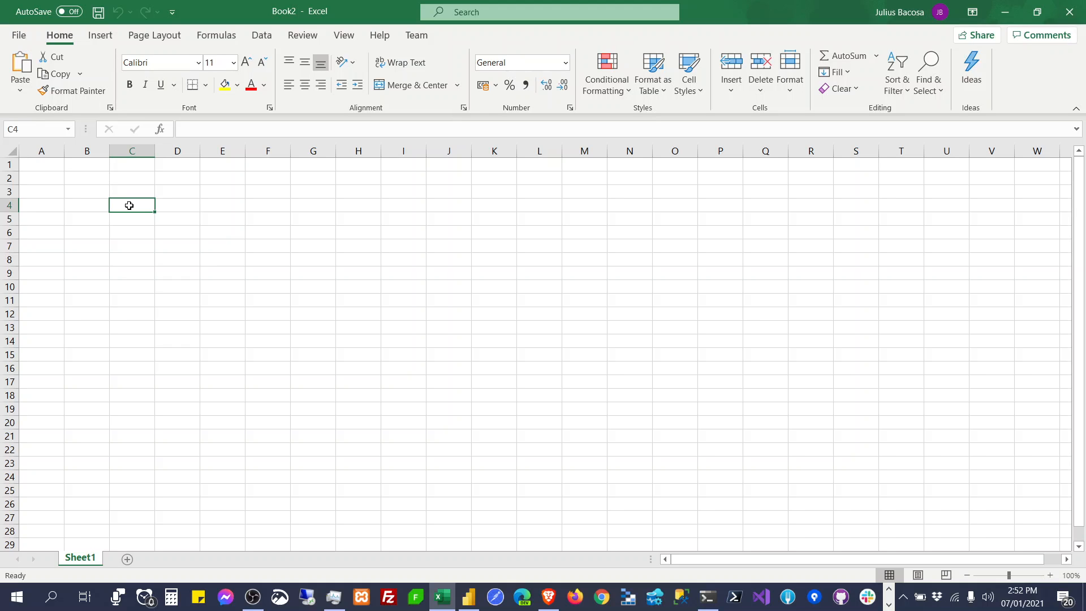
Step: Enter the column header Family Member in cell C3
key("Up")
key("shift+Right")
key("shift+Right")
key("shift+Right")
key("shift+Right")
key("shift+Right")
key("shift+Right")
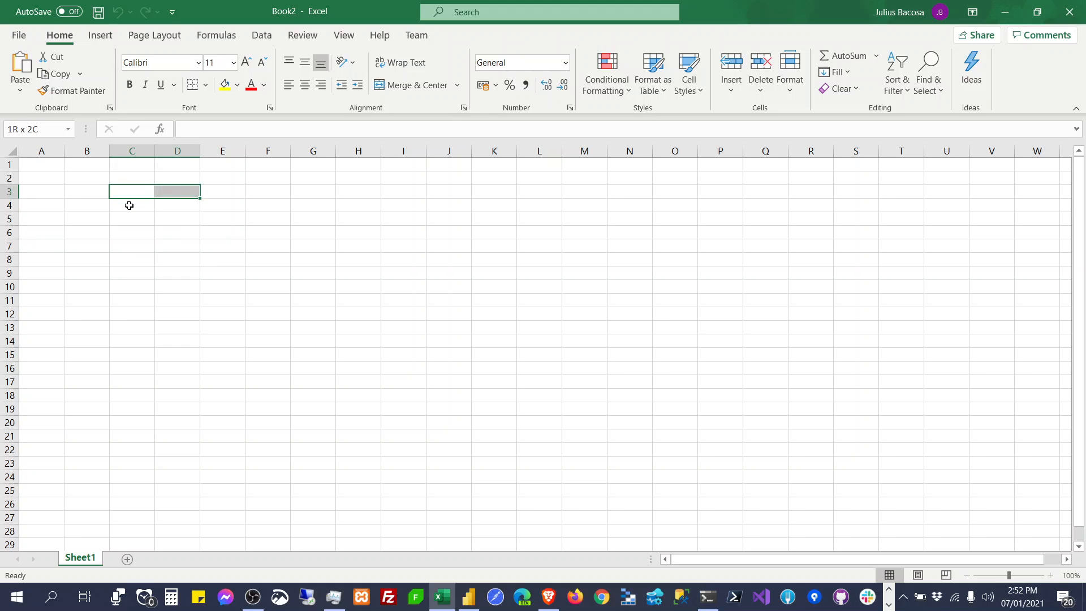
key("Left")
key("Right")
key("Right")
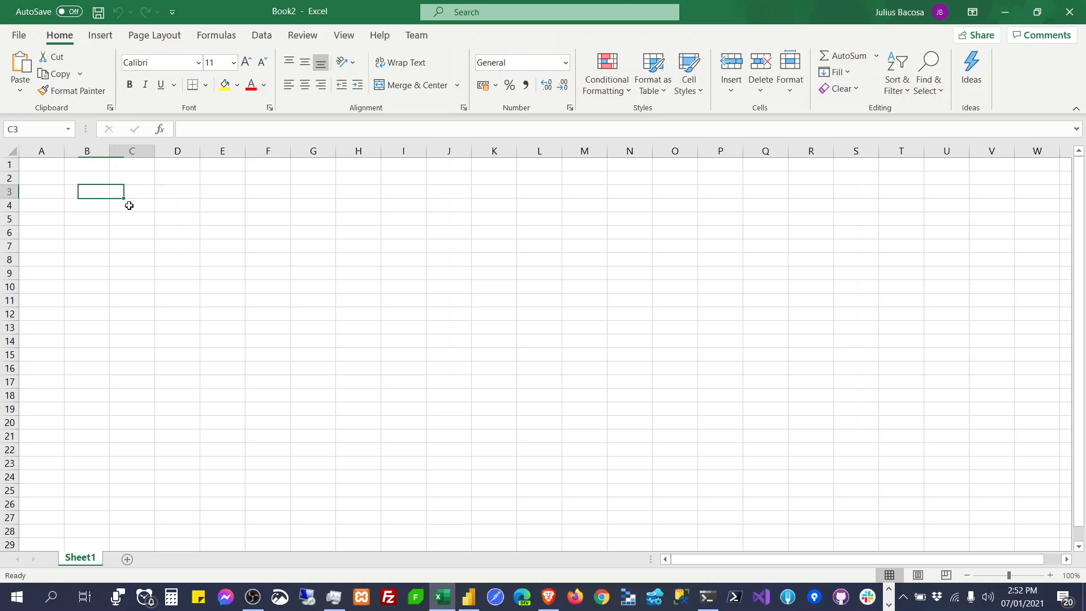
key("Left")
type("Memberr")
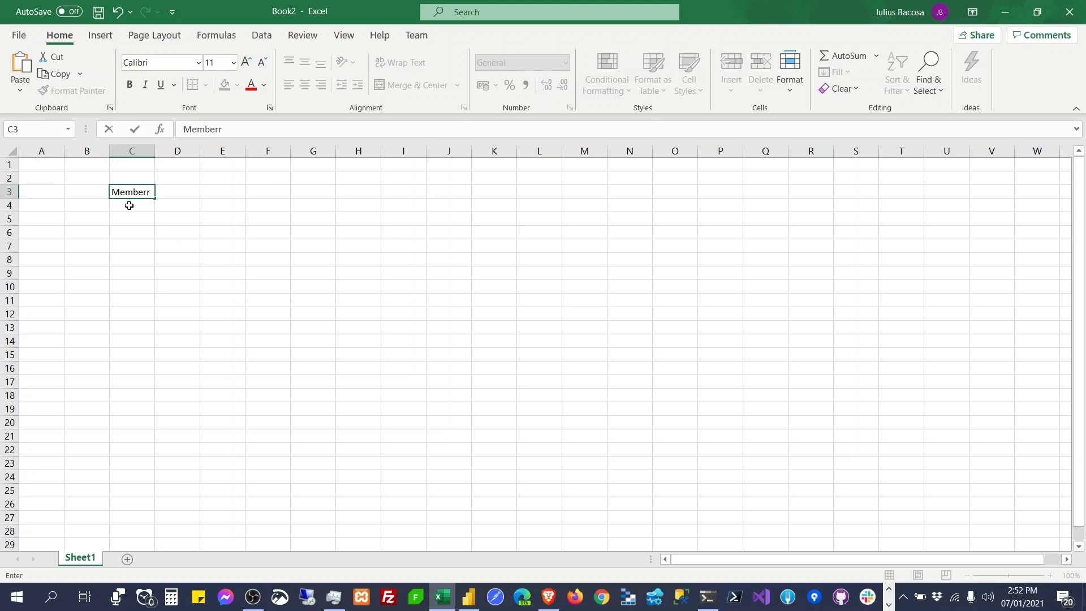
key("BackSpace")
key("BackSpace")
key("BackSpace")
key("BackSpace")
type("Family Member")
key("Return")
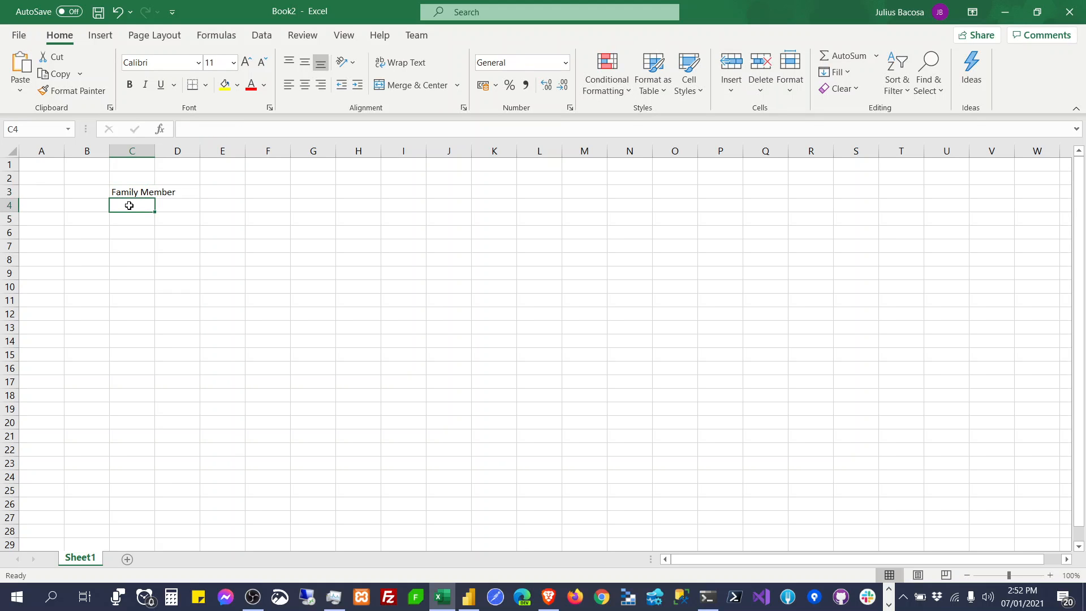
Step: Enter the header Gender in D3 and the header Current Savings in E3
key("Up")
key("Right")
type("Gender")
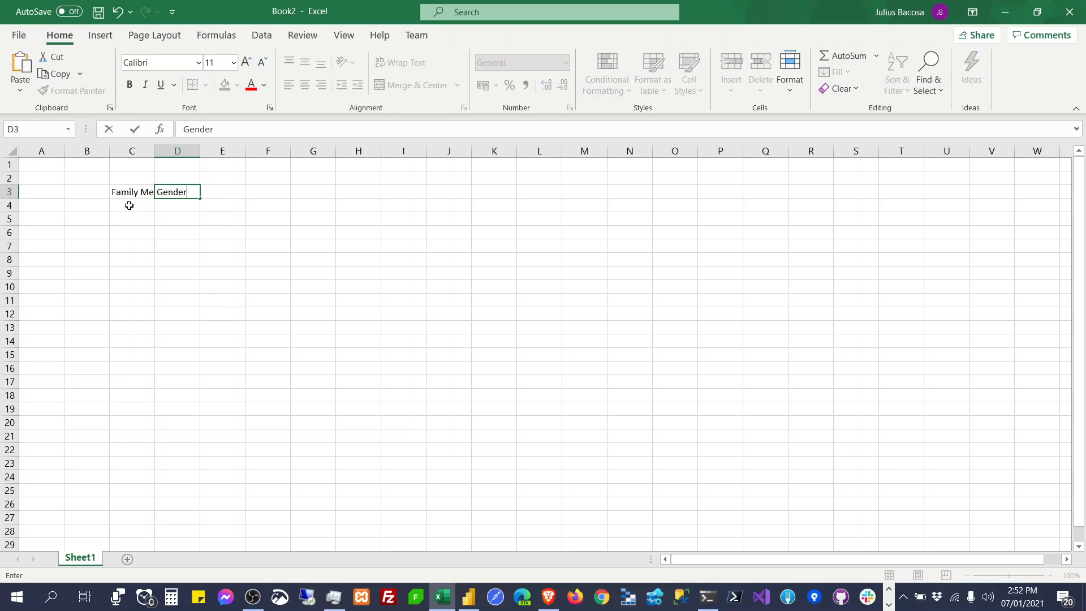
key("Tab")
type("Savi")
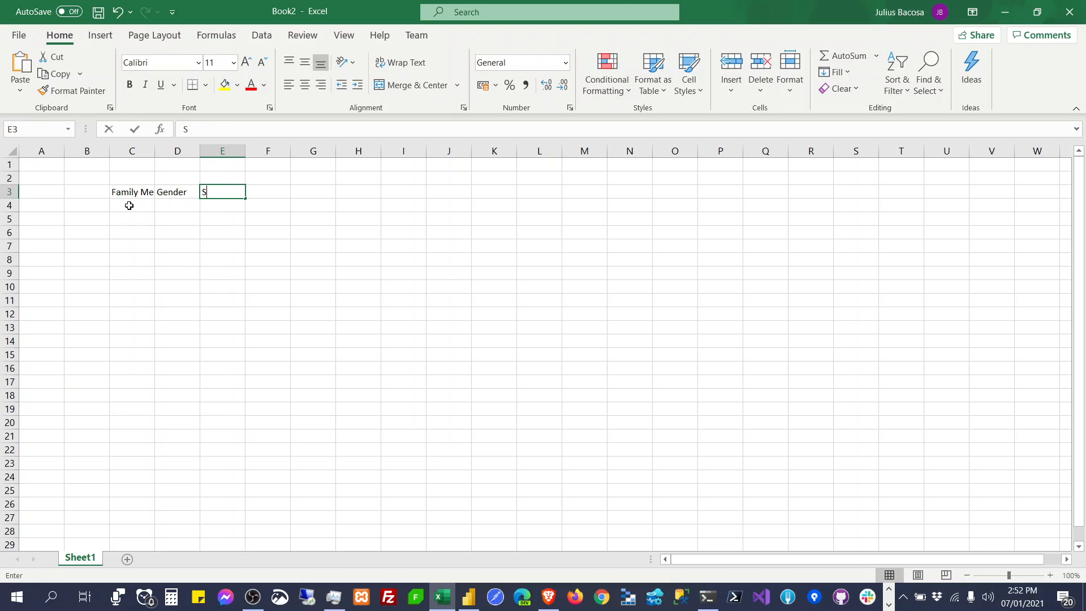
key("BackSpace")
key("BackSpace")
key("BackSpace")
key("BackSpace")
type("Curr")
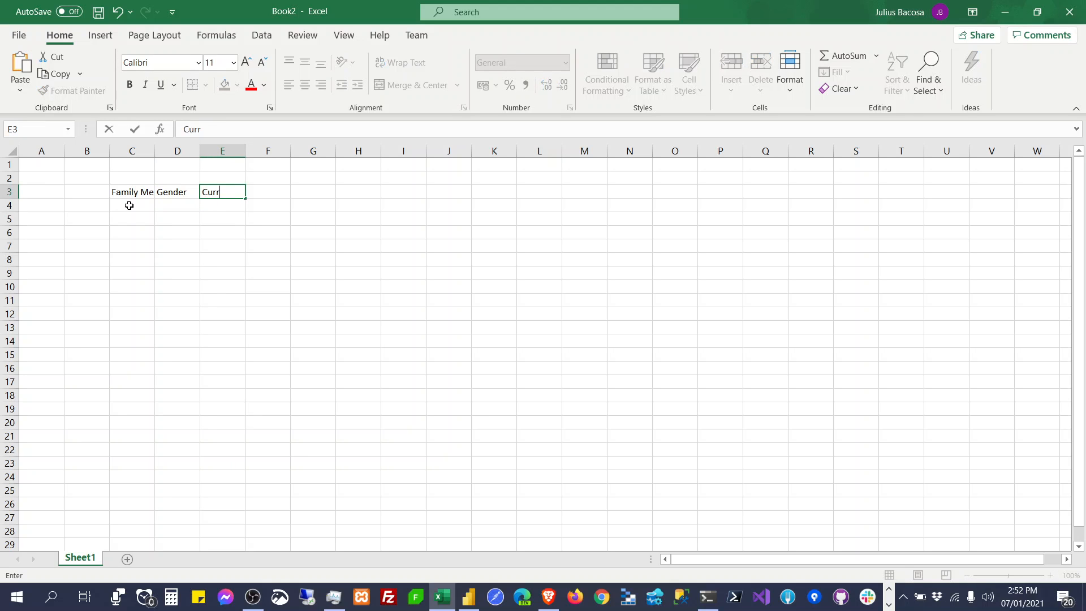
type("ent Savings")
key("Return")
Step: Enter the header Mood in F3 and widen columns C to F so the headers fit
key("Up")
key("Right")
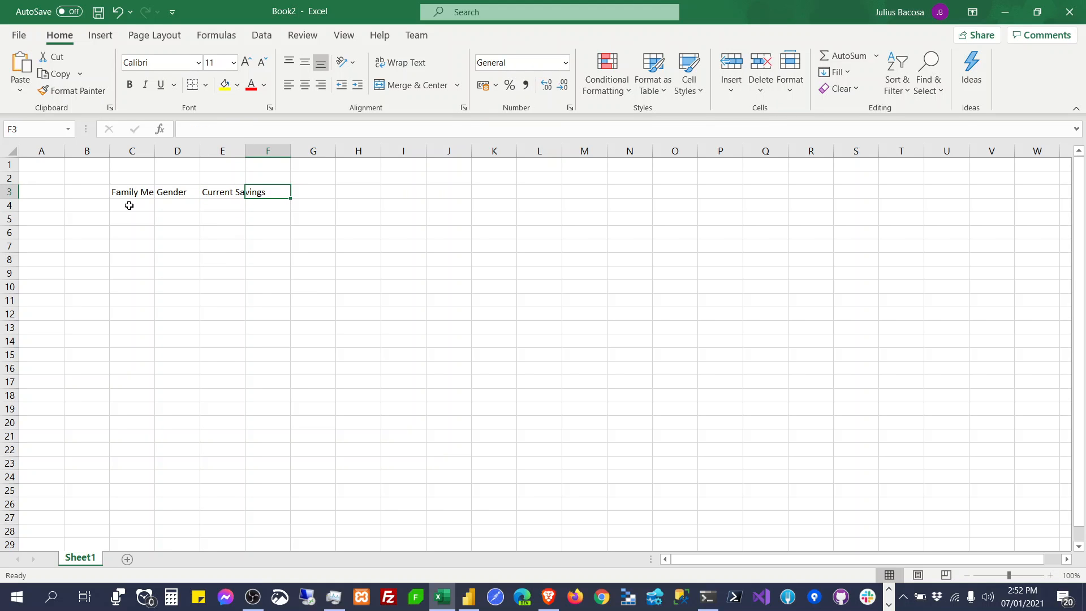
type("Mood")
key("Return")
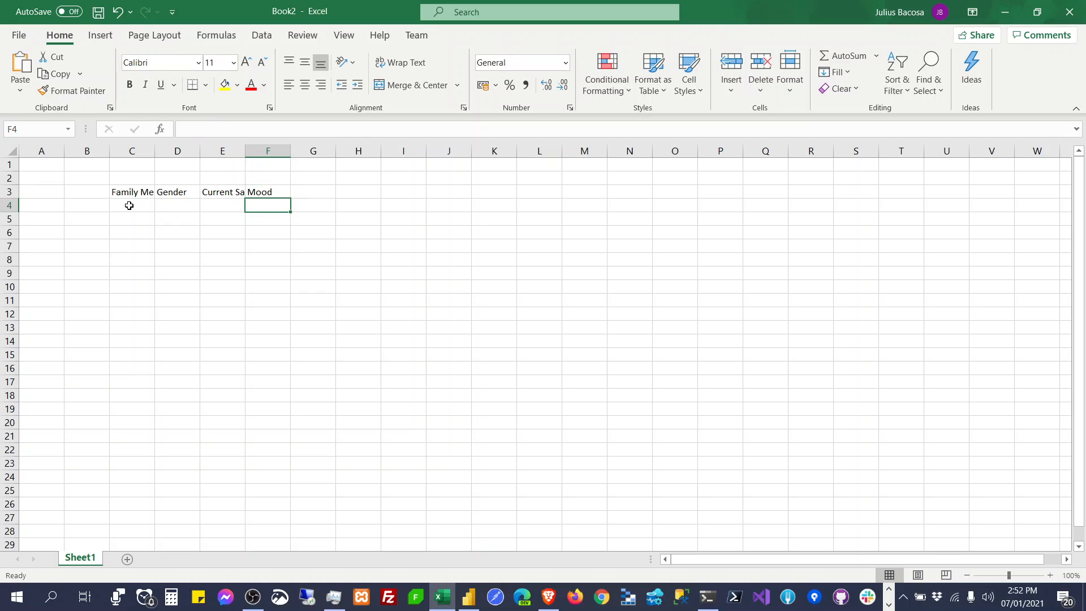
left_click_drag(155, 151, 466, 150)
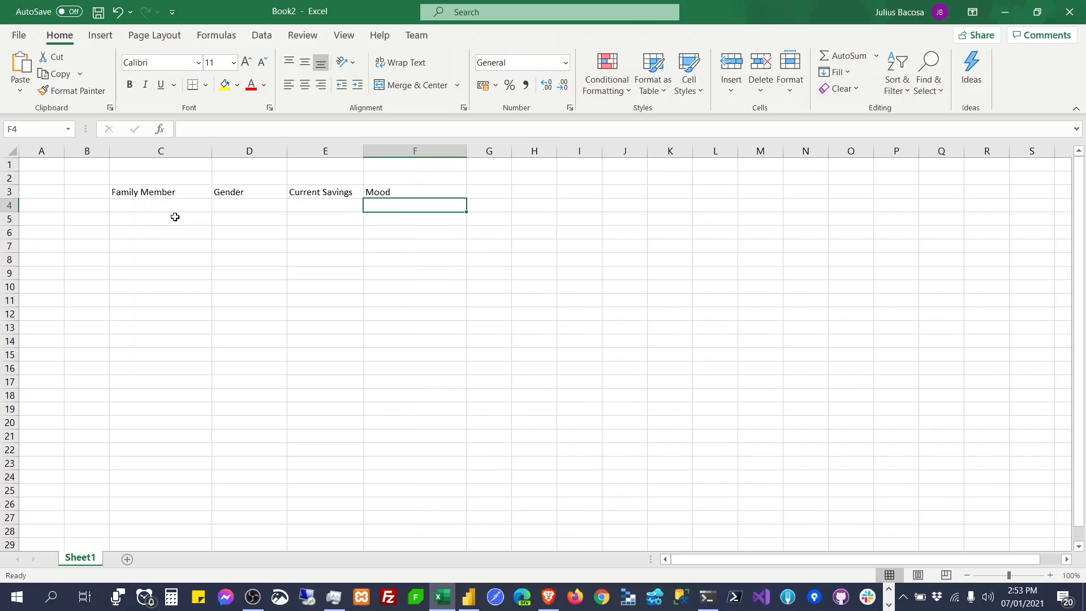
Step: List the six family members' names under Family Member in C4:C9
double_click(164, 208)
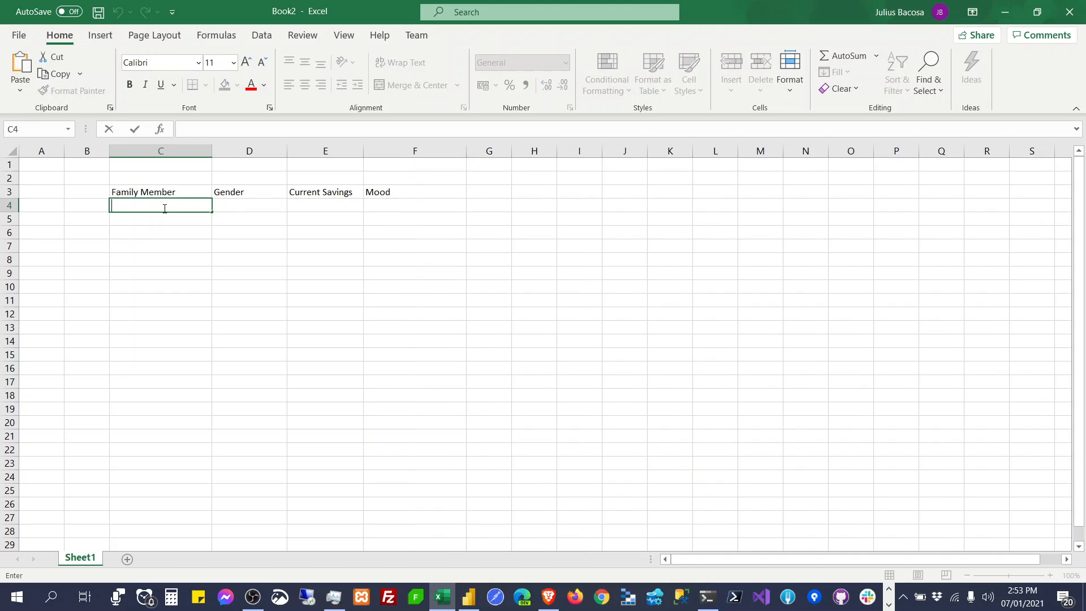
type("Julz")
key("Return")
type("Vlad")
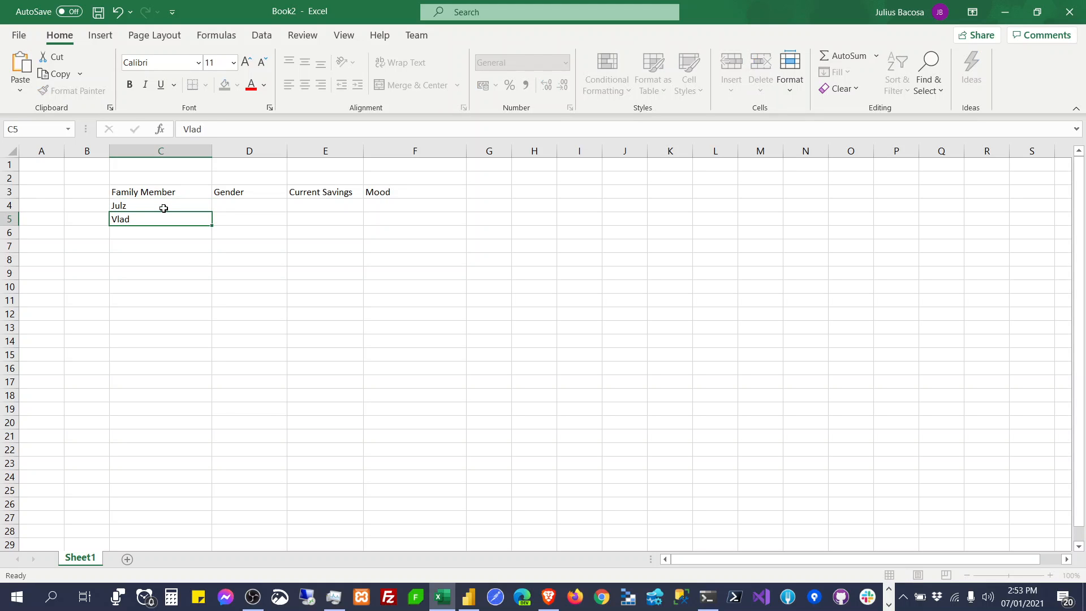
key("Return")
type("Me2x")
key("Return")
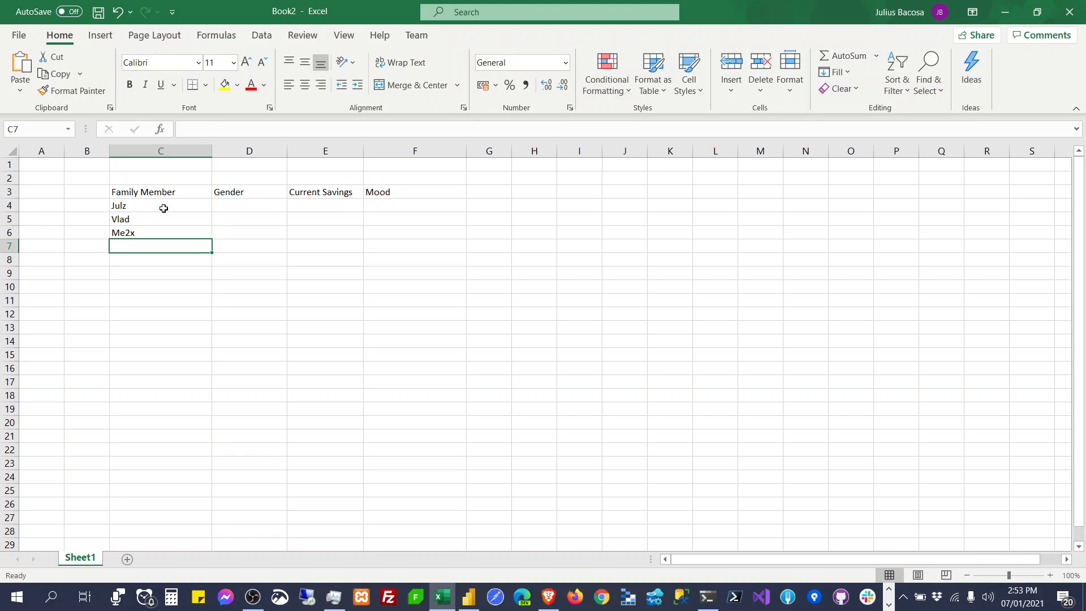
type("Elvs")
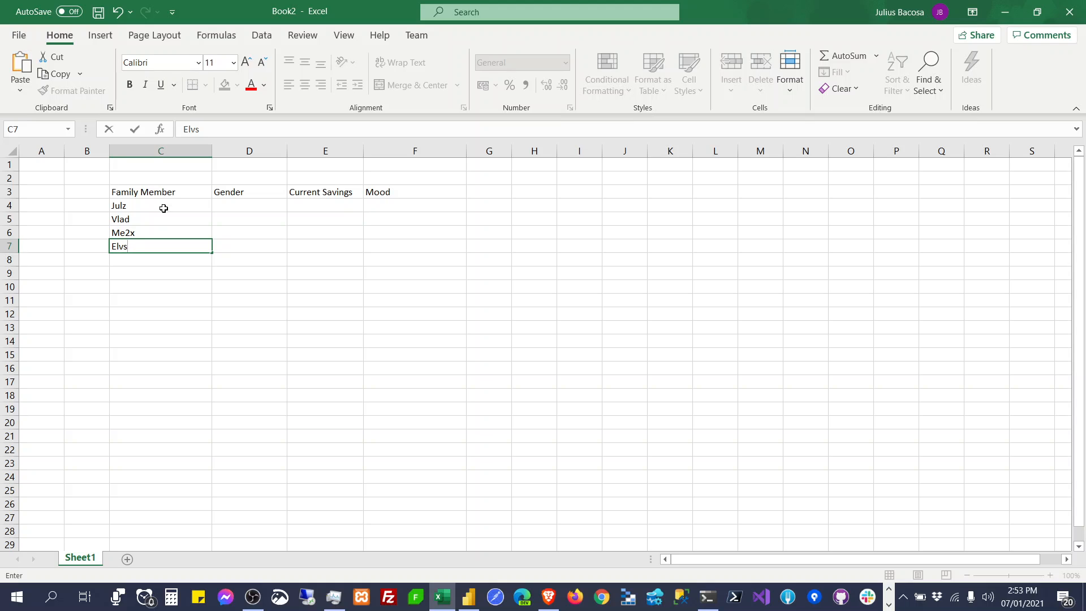
key("Return")
type("JL")
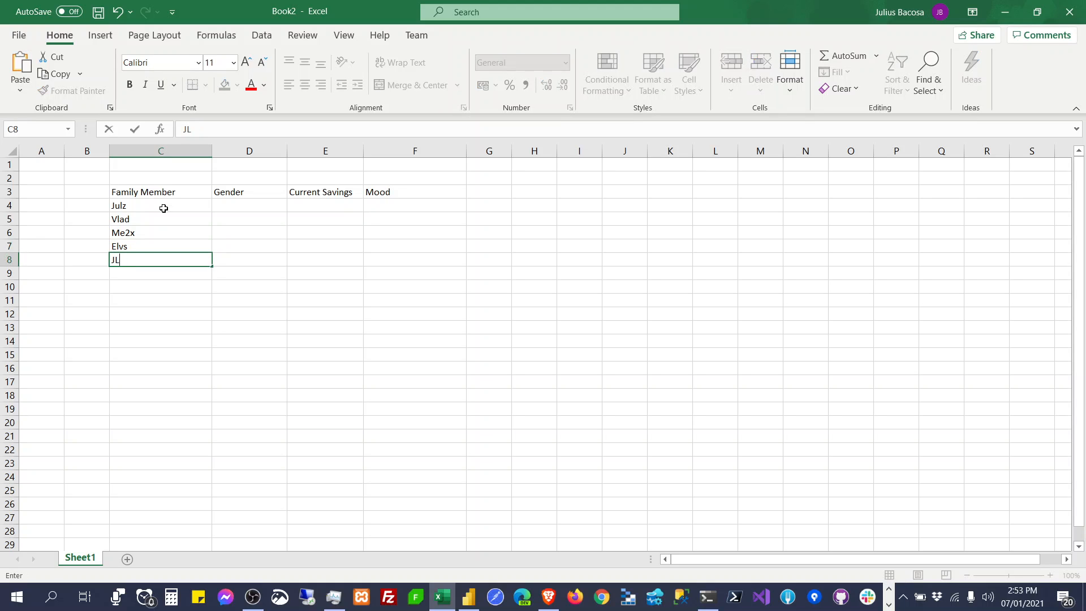
key("Return")
type("E")
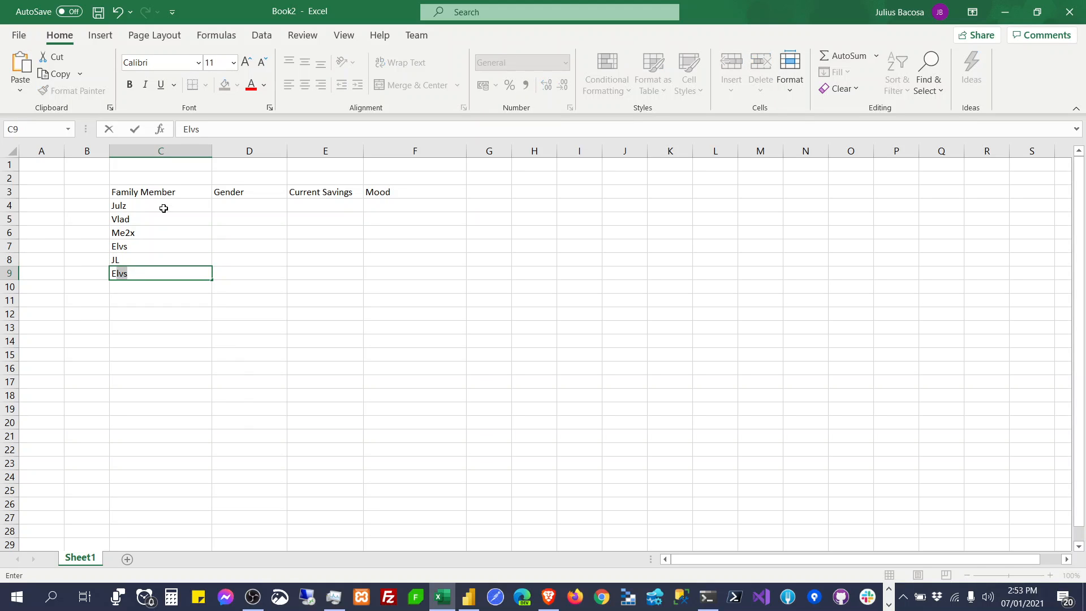
type("llen Grace")
key("Tab")
Step: Enter Male in D4 of the Gender column and copy it to D5 and D8
key("Up")
key("Up")
key("Up")
key("Up")
key("Up")
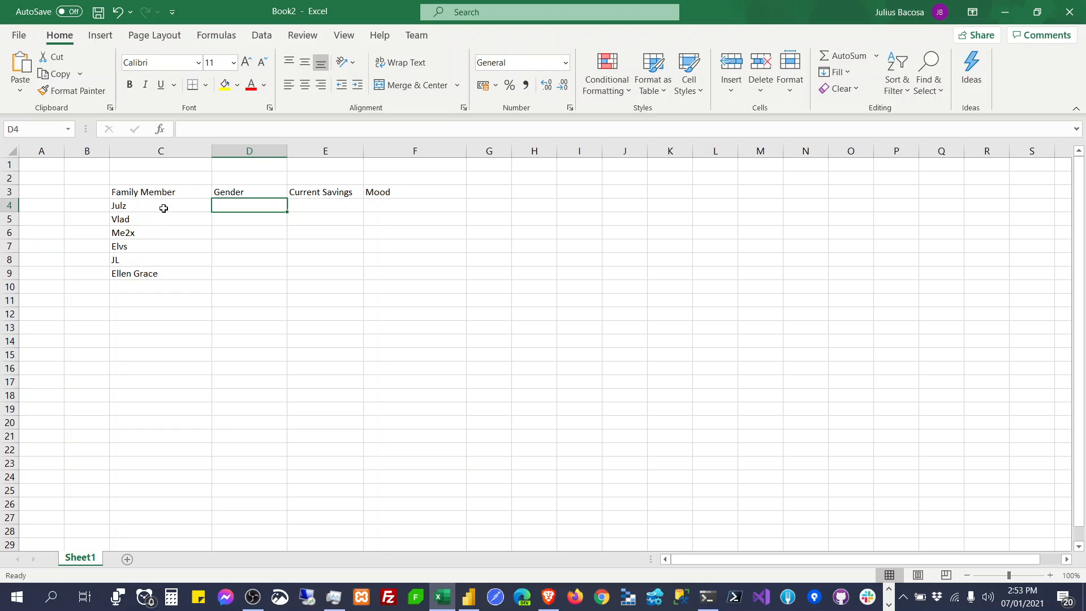
type("Male")
key("Return")
key("Up")
left_click_drag(289, 211, 288, 225)
left_click(238, 220)
key("ctrl+c")
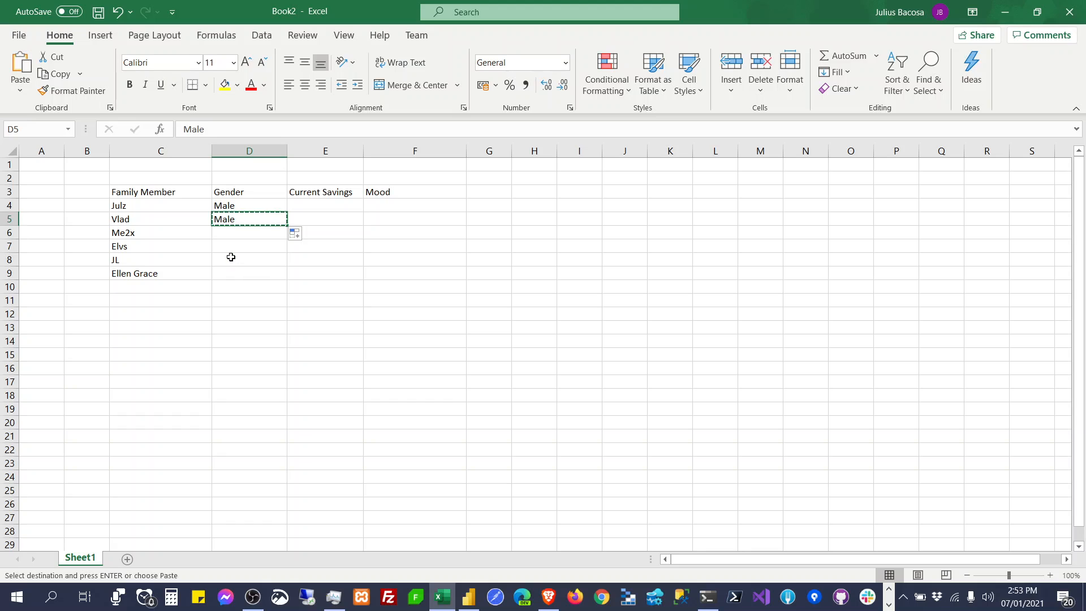
left_click(230, 259)
key("ctrl+v")
Step: Enter Female in D6 of the Gender column and copy it to D7 and D9
left_click(230, 235)
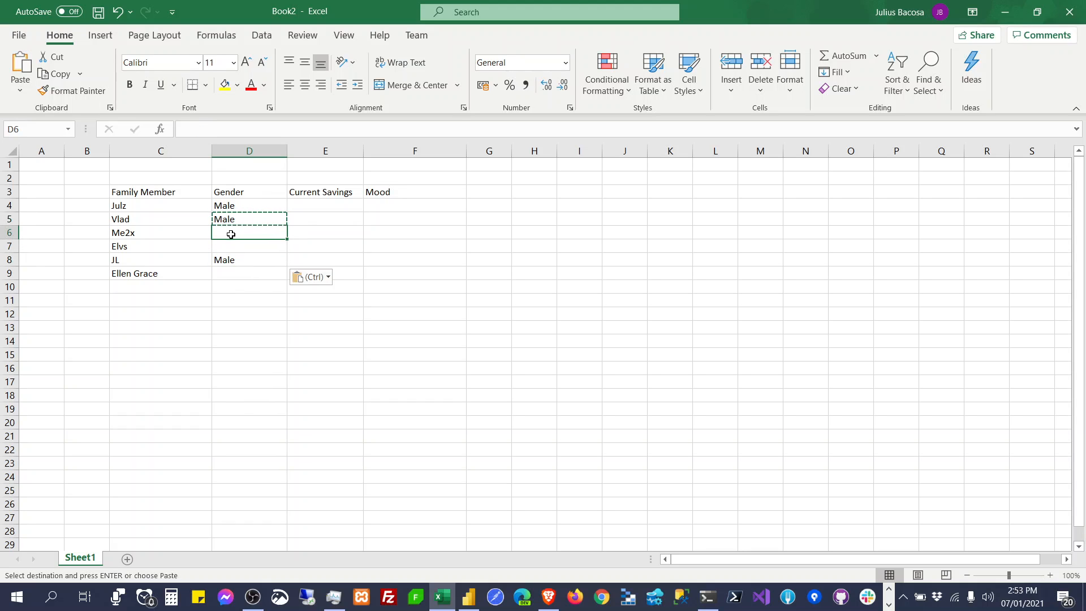
double_click(231, 234)
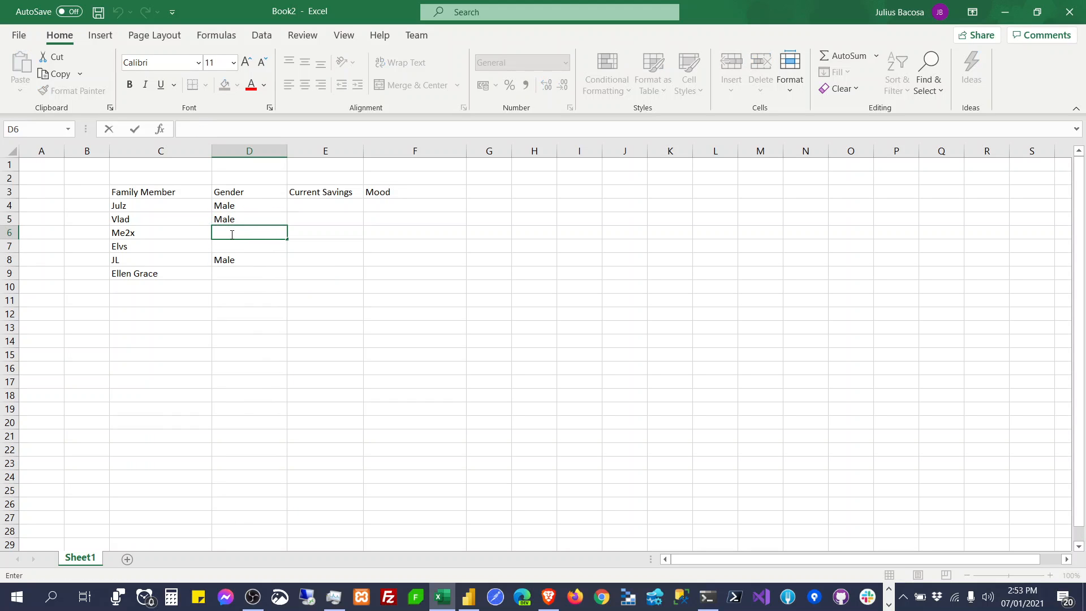
type("Female")
key("ctrl+Return")
left_click(238, 244)
left_click(238, 227)
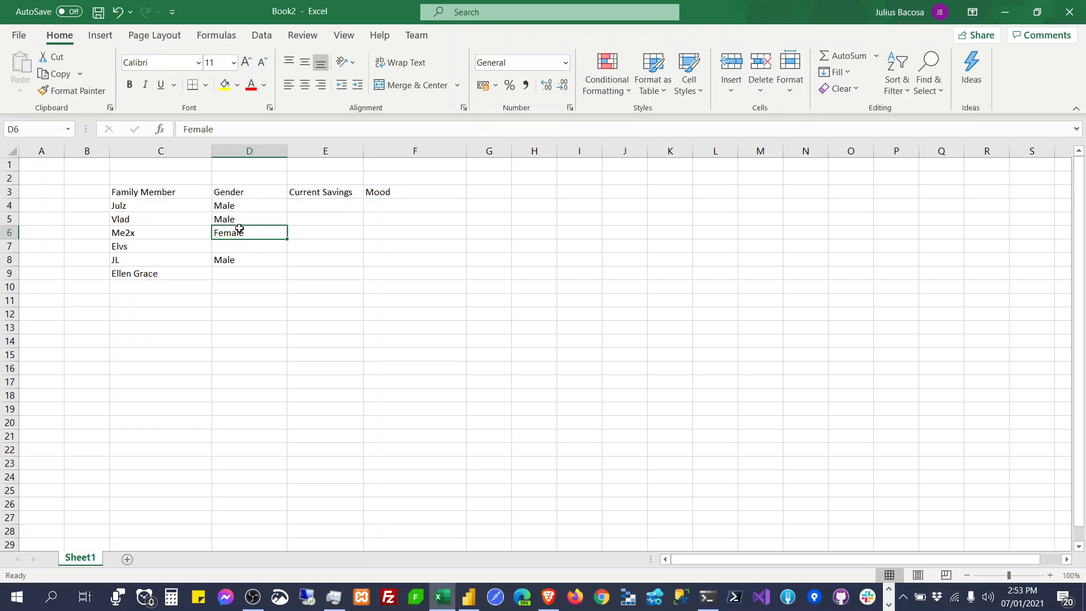
key("ctrl+c")
left_click(241, 244)
key("ctrl+v")
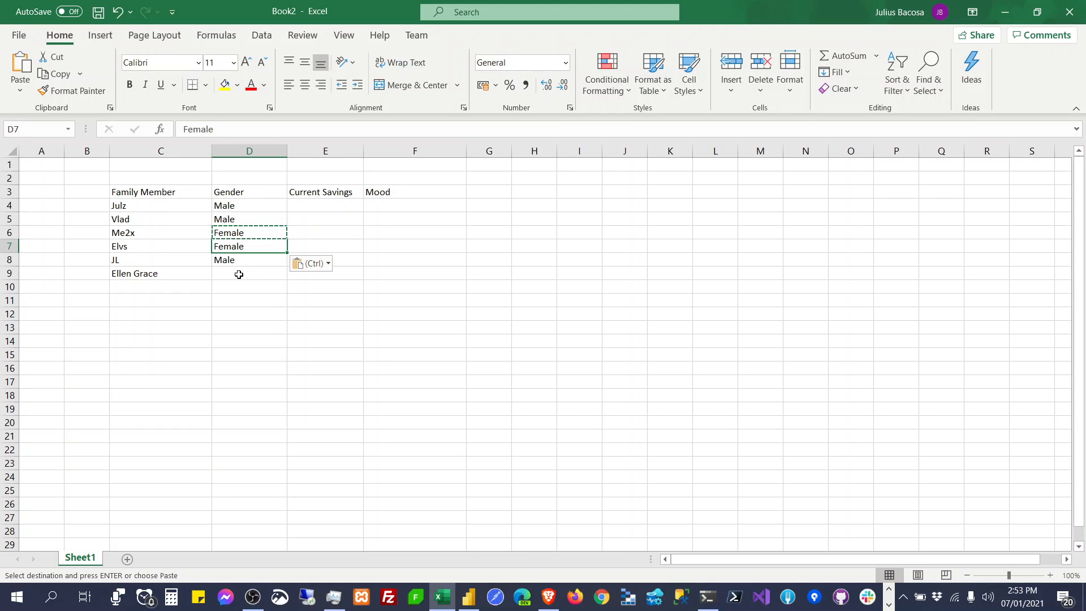
left_click(240, 274)
key("ctrl+v")
left_click(258, 314)
Step: Enter the Current Savings amounts 500, 150000 and 10000000 in E4:E6
left_click(308, 204)
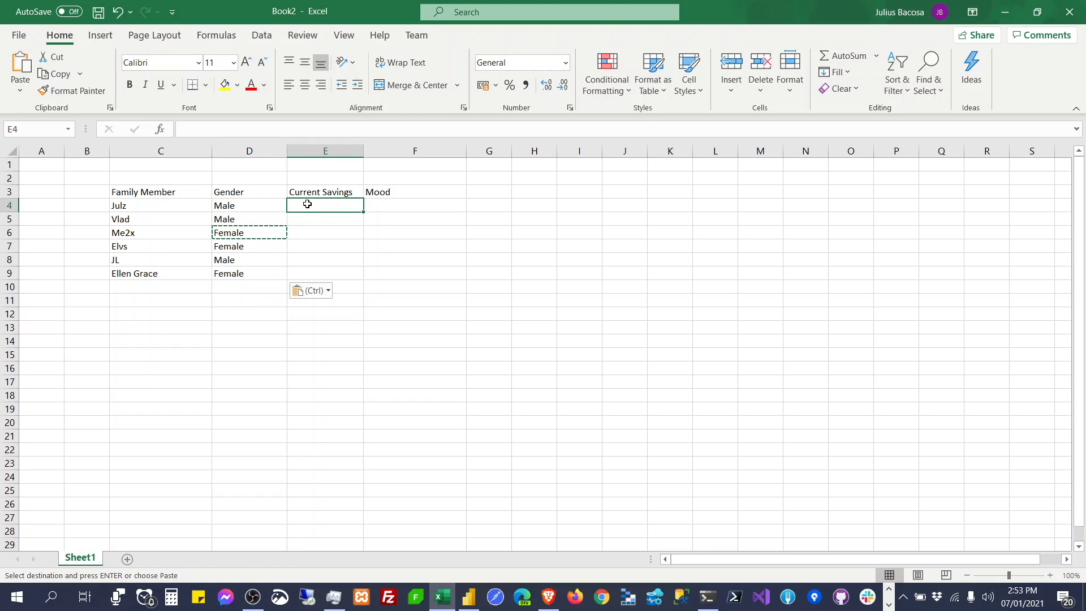
type("500")
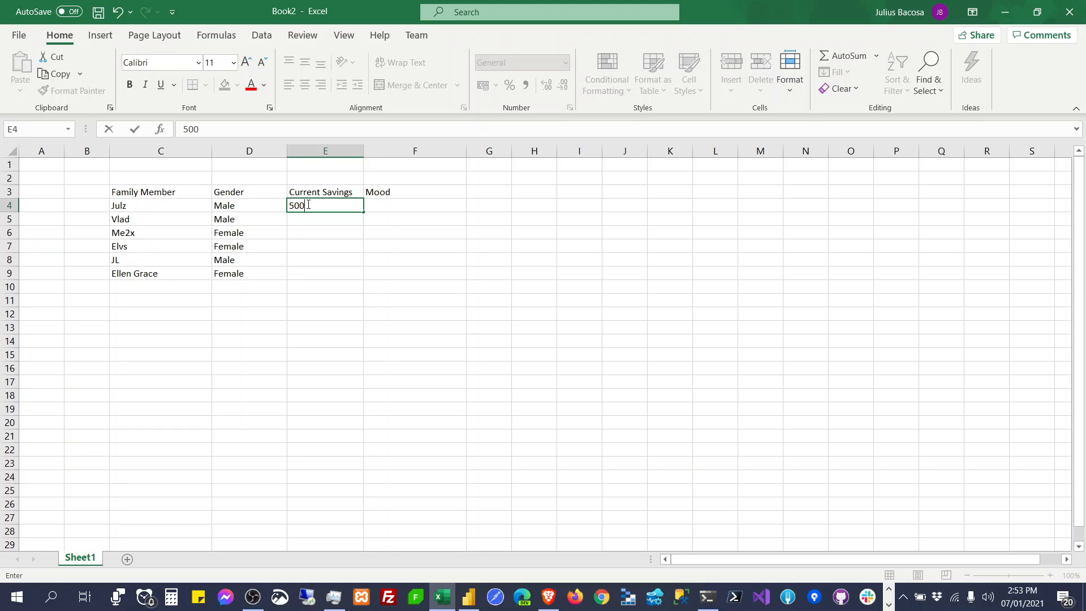
key("Return")
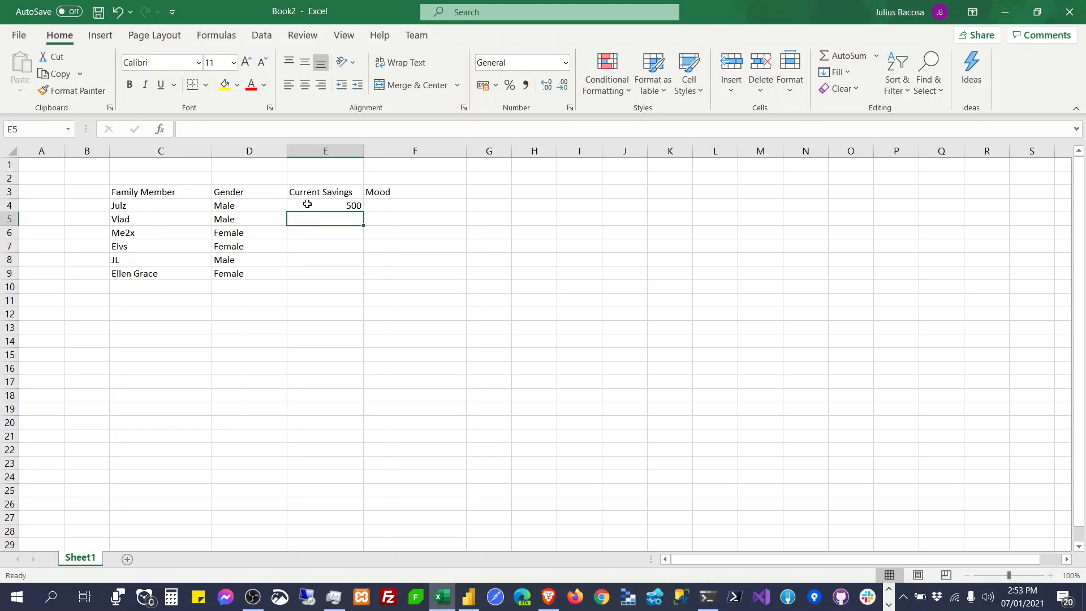
type("150000")
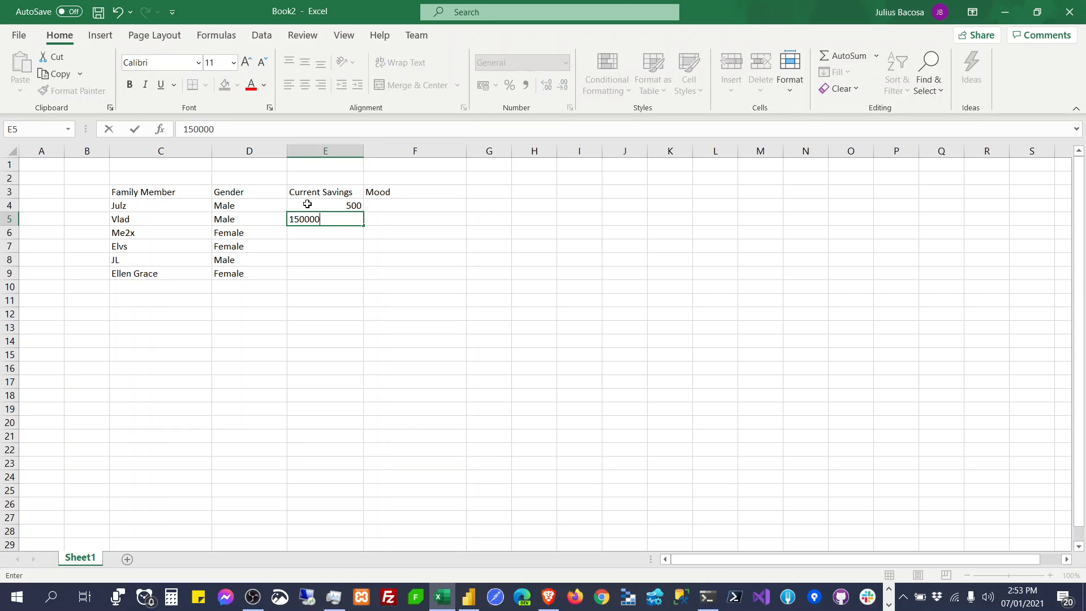
key("Return")
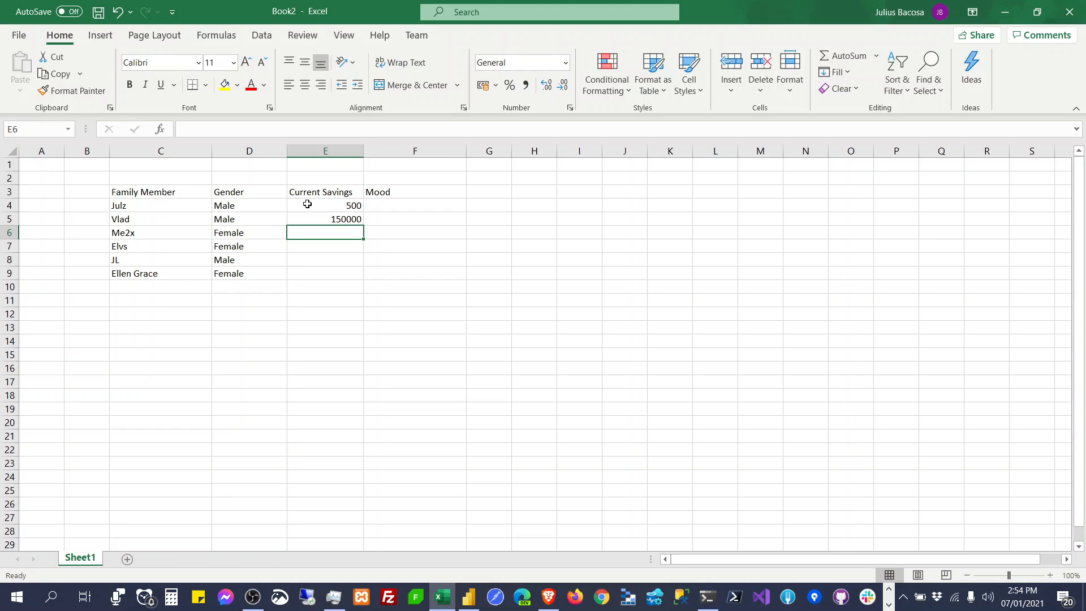
type("10000000")
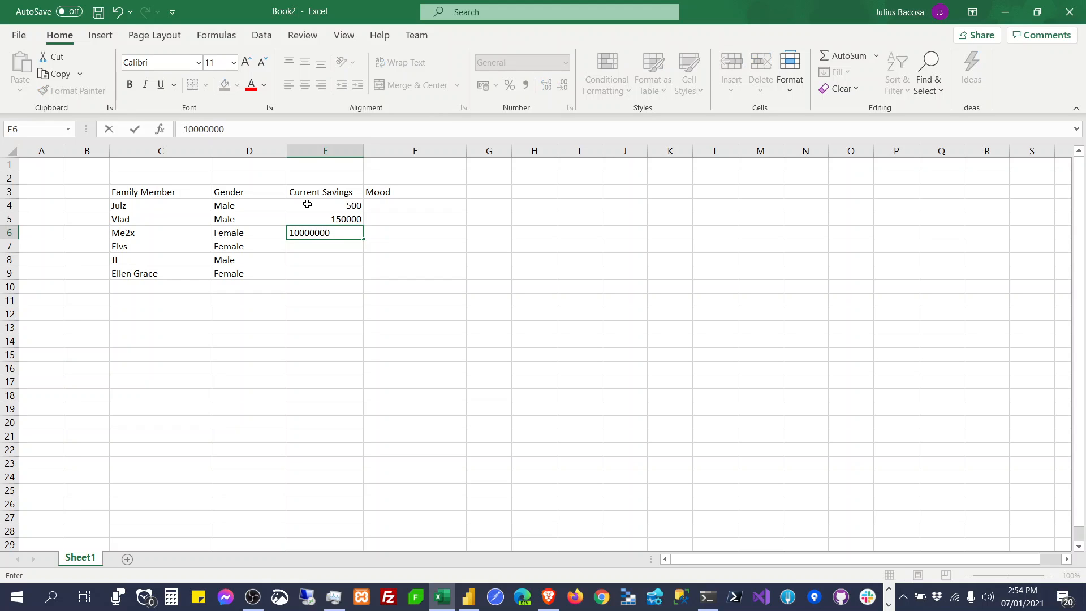
key("Return")
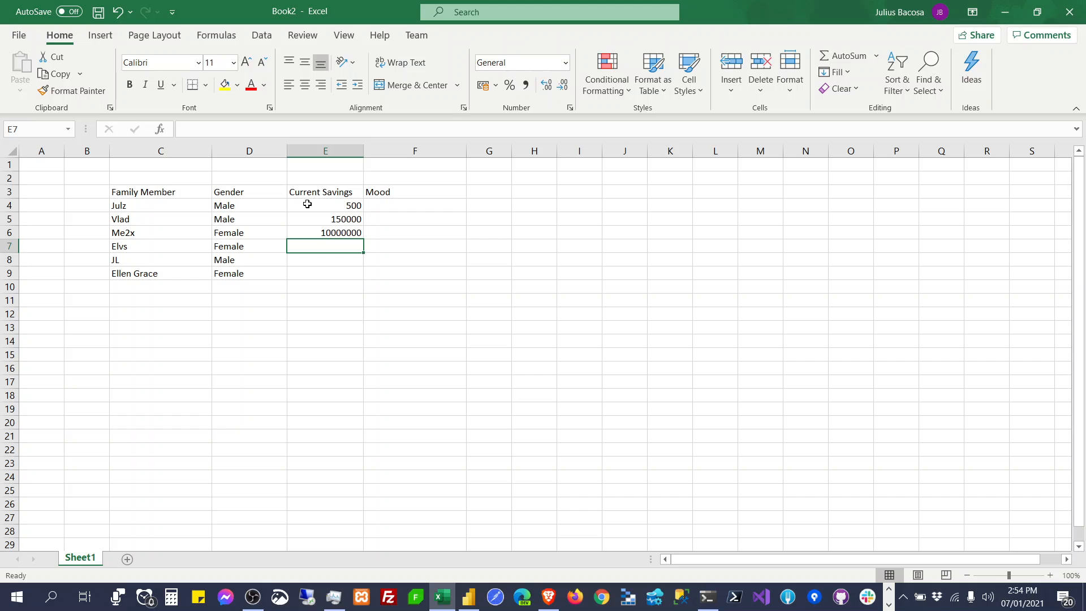
Step: Enter the Current Savings amounts 501, 0 and 0 in E7:E9
type("5")
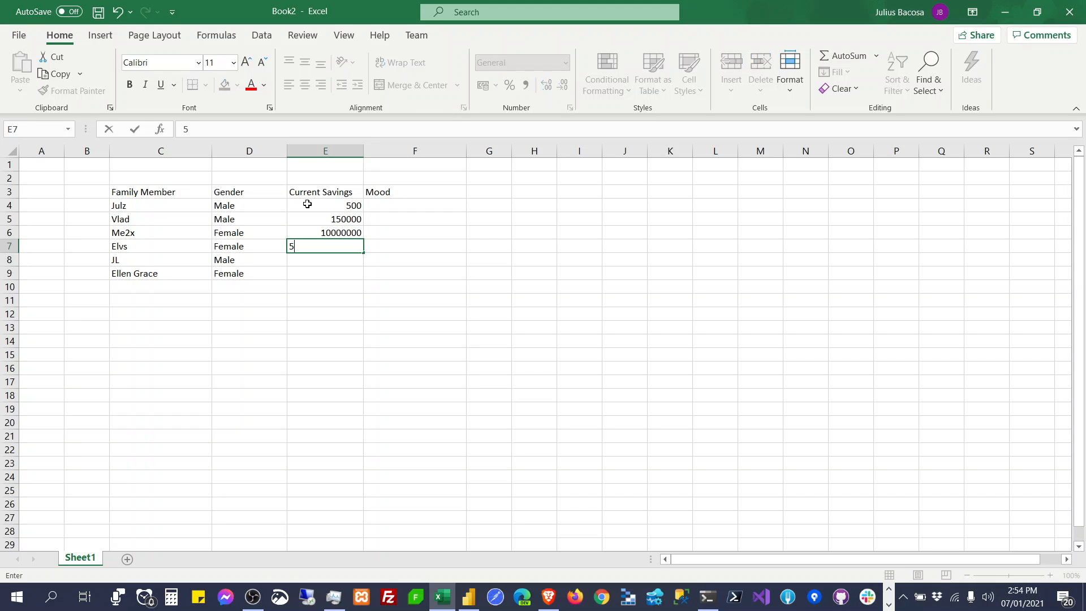
type("01")
key("Return")
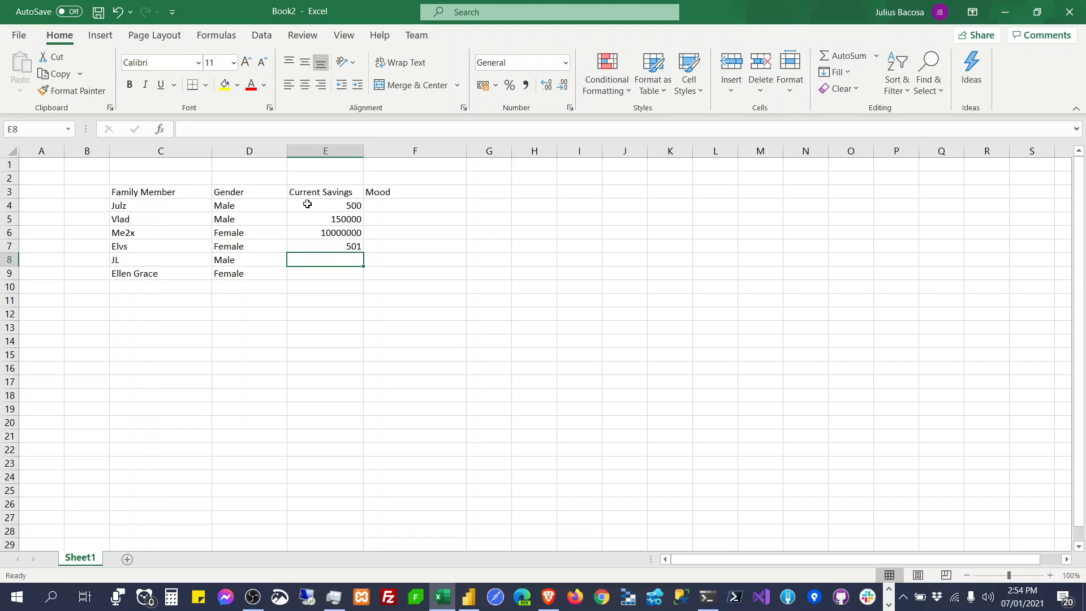
type("0")
key("Return")
type("0")
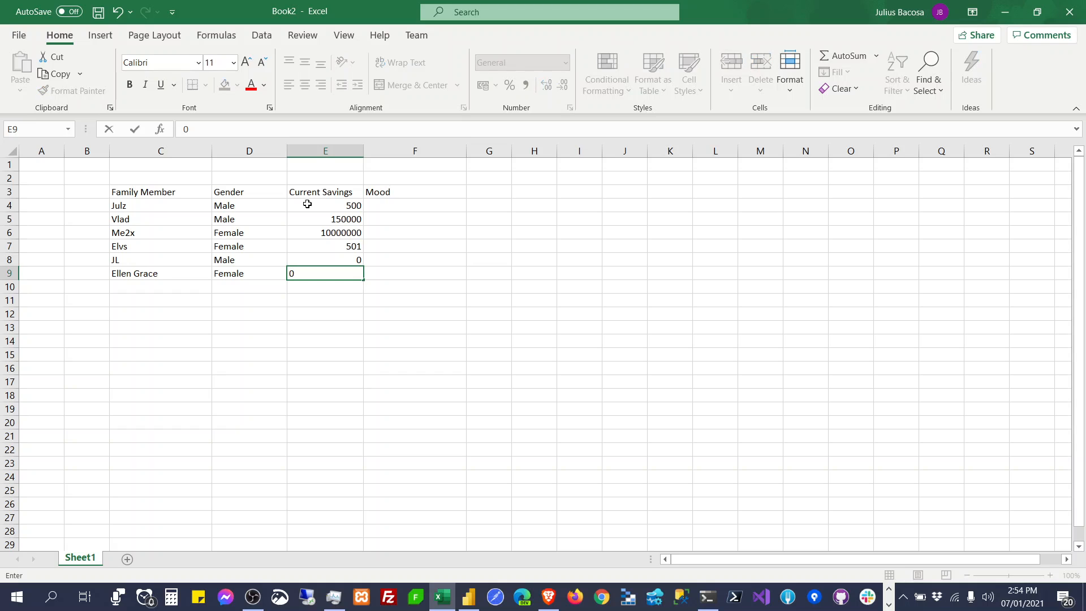
key("Return")
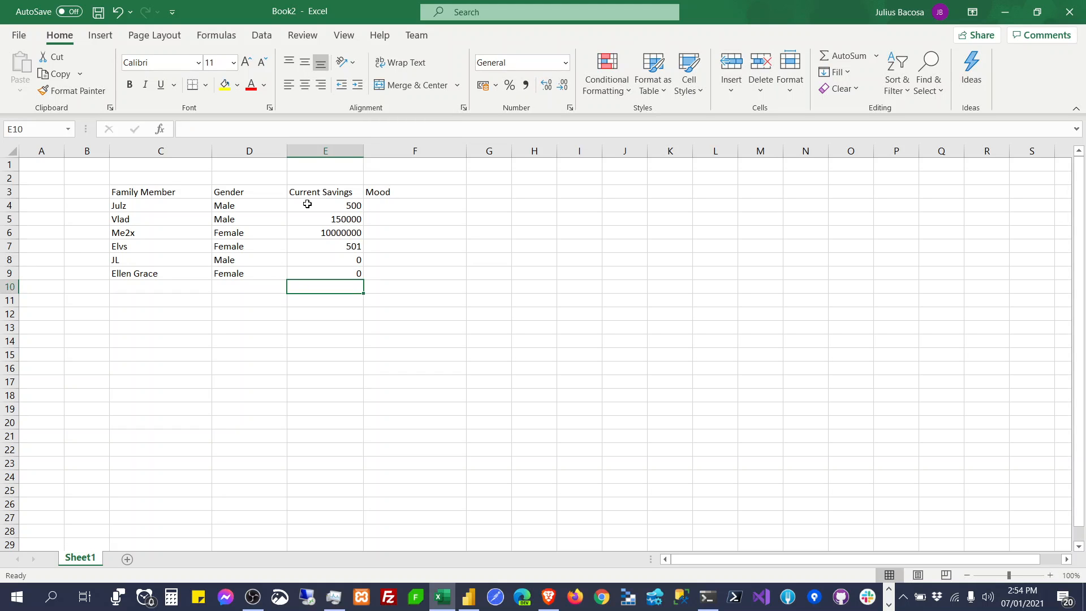
left_click(253, 597)
left_click(972, 334)
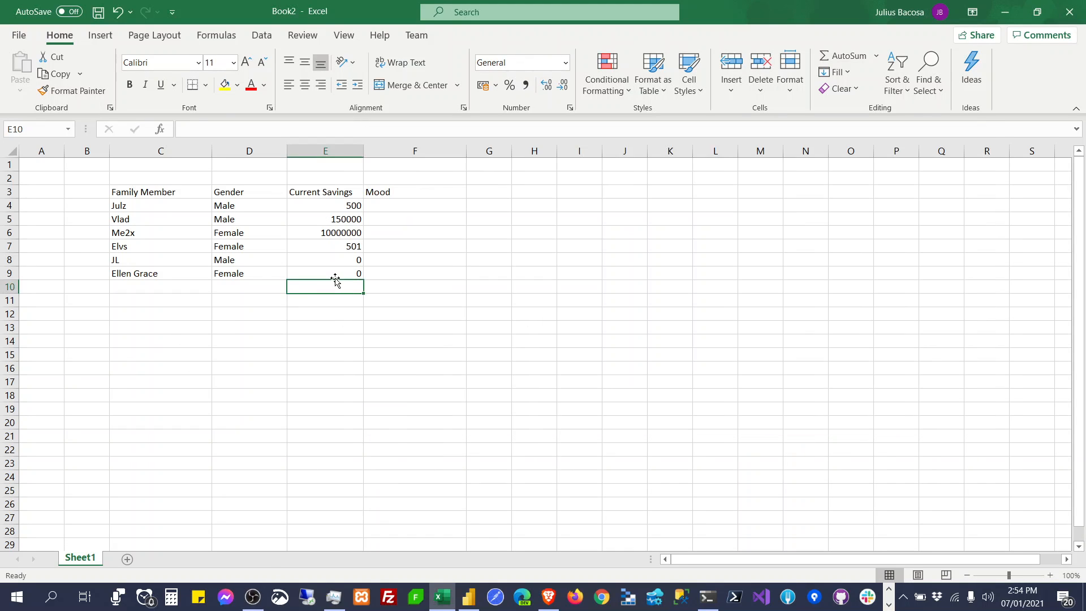
Step: Enter Happy in F4 of the Mood column and fill it down through F9
left_click(407, 207)
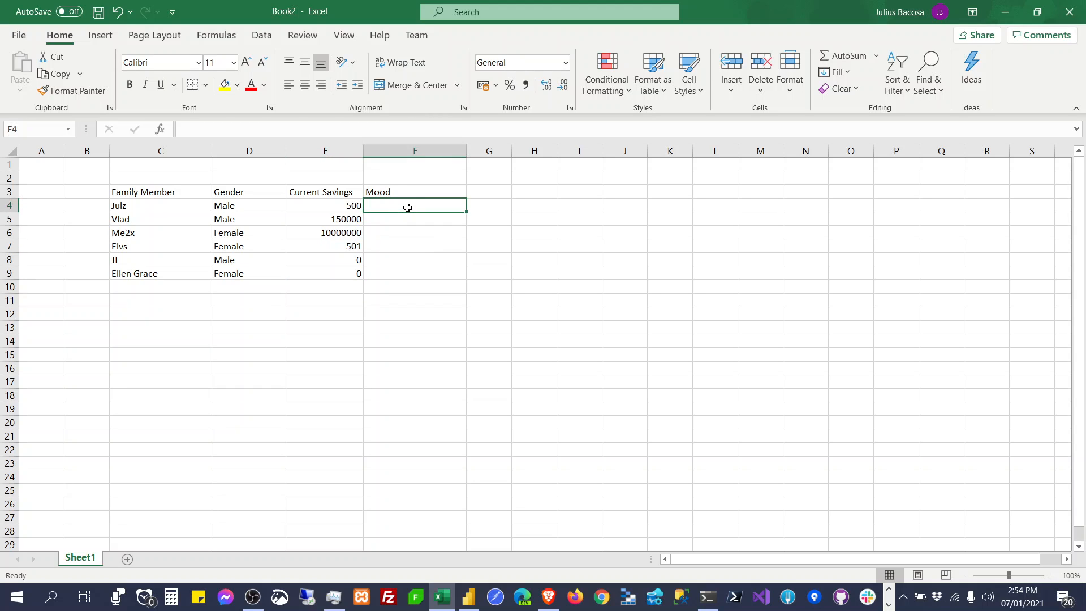
type("Happy")
key("Return")
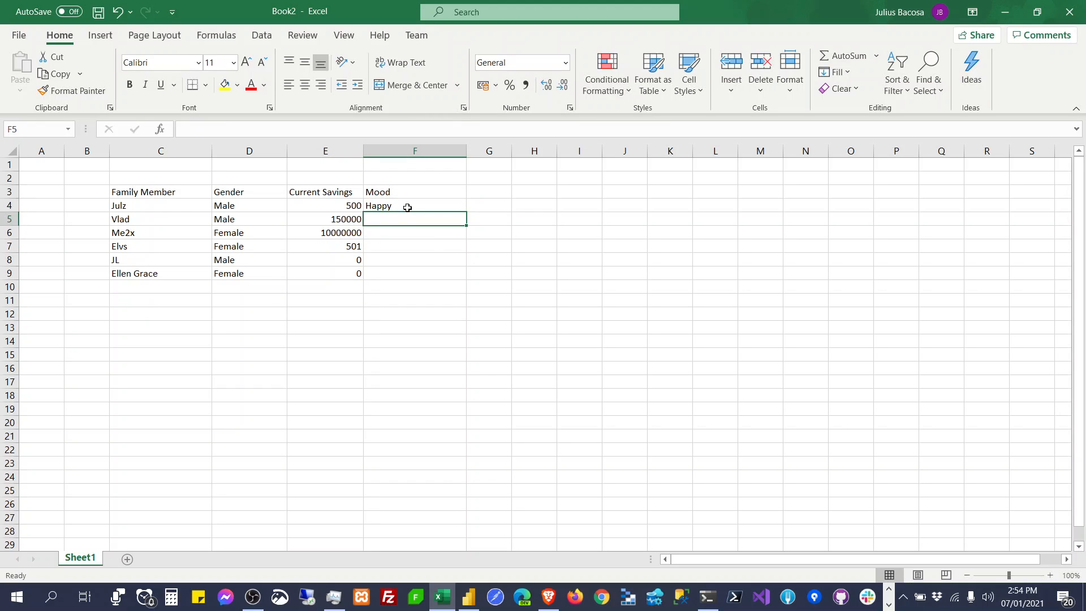
left_click(409, 207)
left_click_drag(464, 210, 460, 273)
left_click(370, 298)
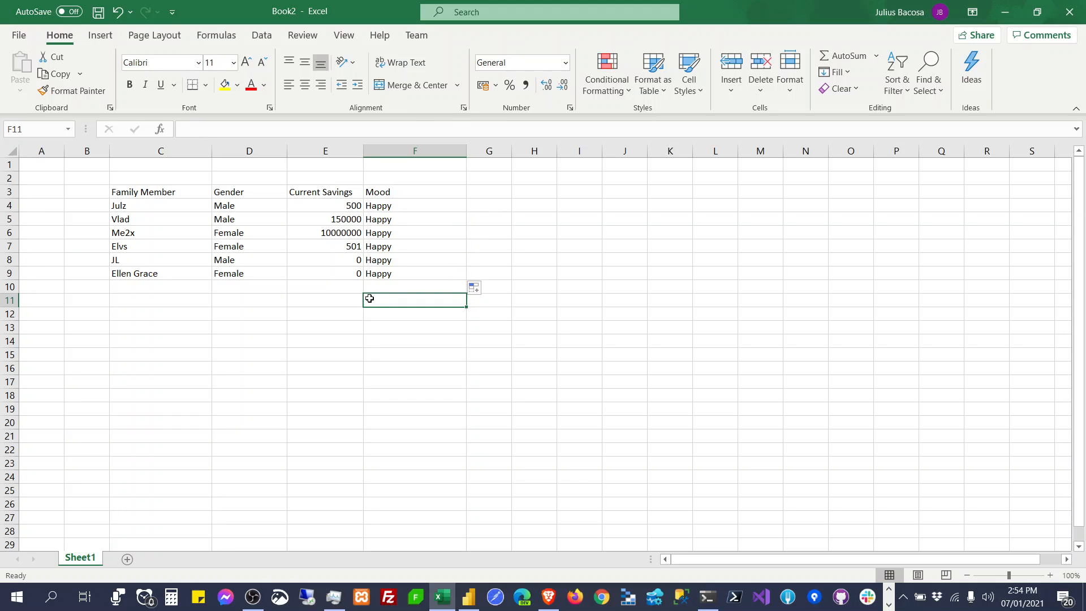
Step: Make the header row C3:F3 bold
left_click(154, 192)
left_click(375, 189, "shift")
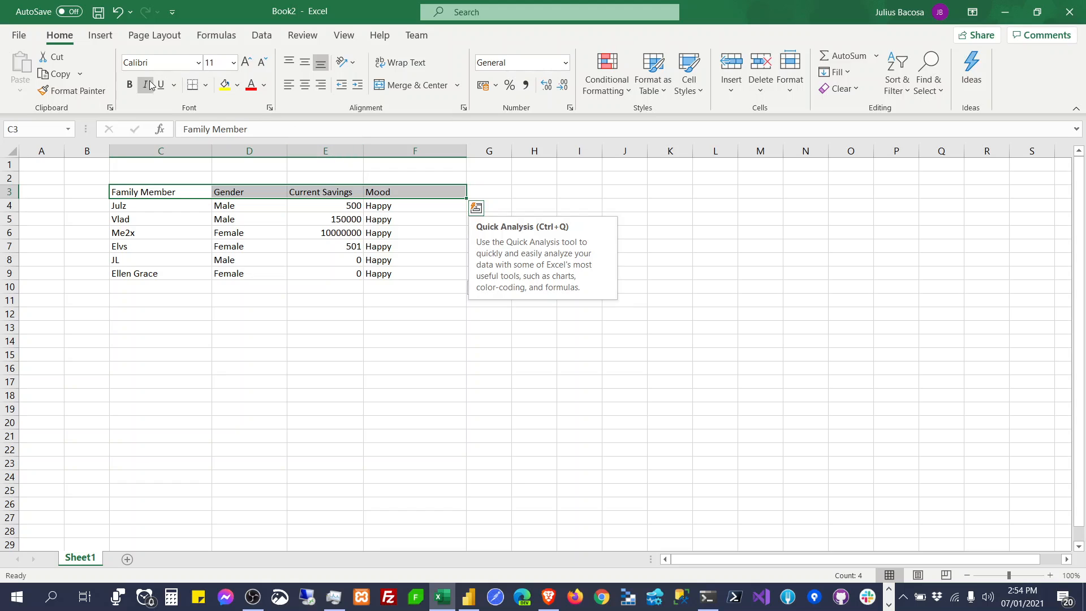
left_click(130, 84)
left_click(266, 409)
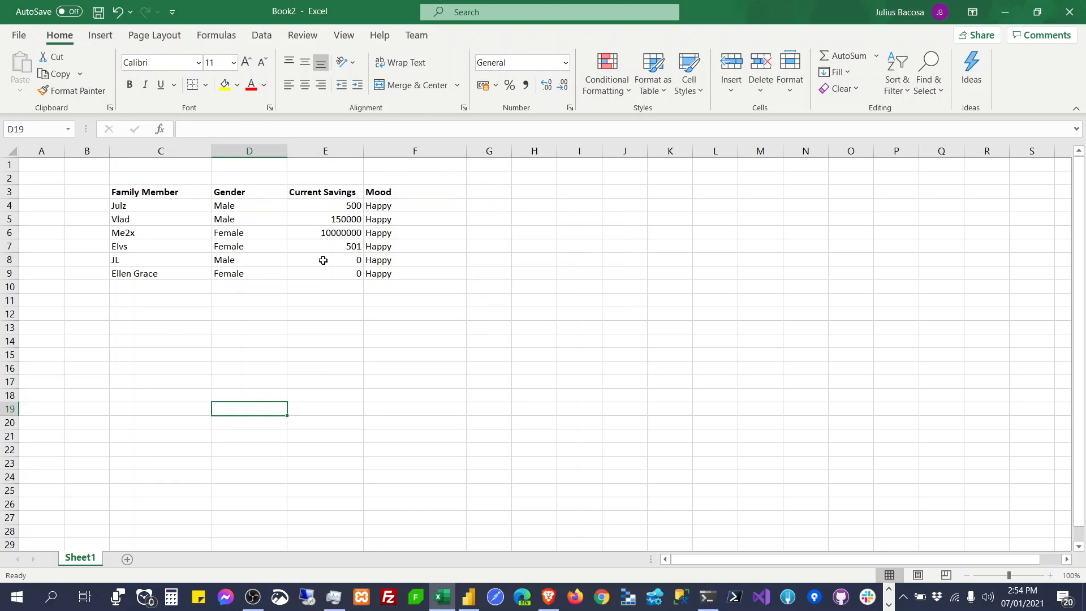
Step: Apply the peso accounting format to the Current Savings amounts in E4:E9 and autofit the width of column E
left_click_drag(340, 205, 338, 274)
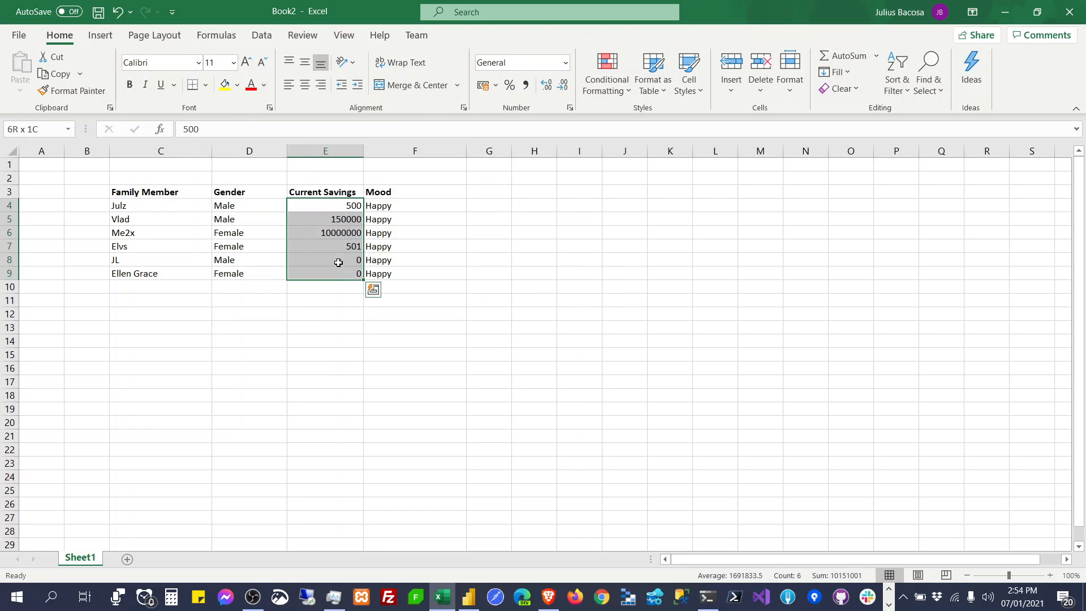
left_click(484, 85)
left_click(397, 342)
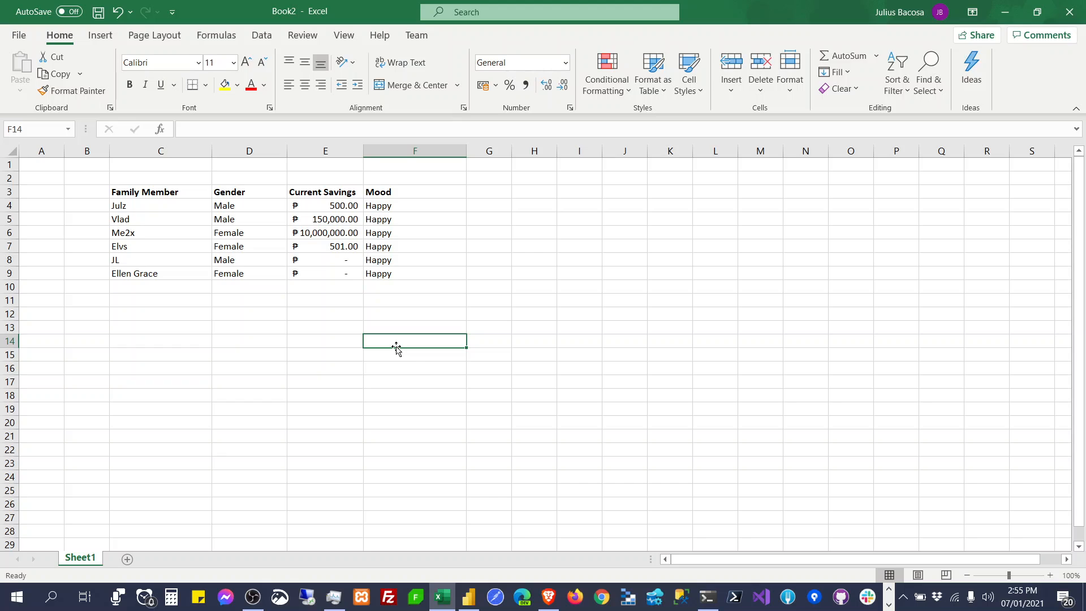
double_click(363, 151)
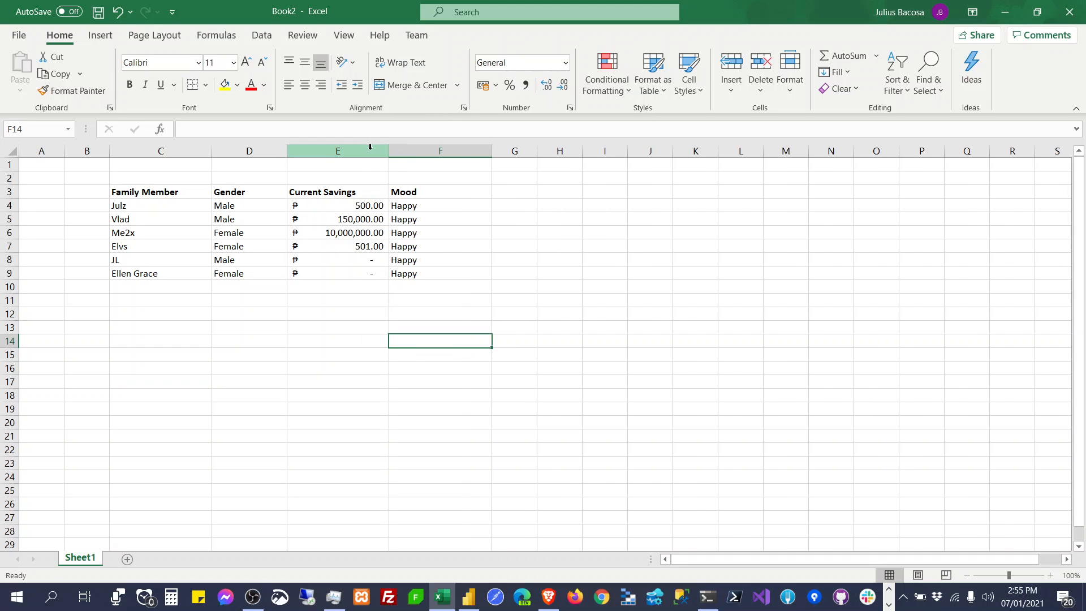
left_click(366, 296)
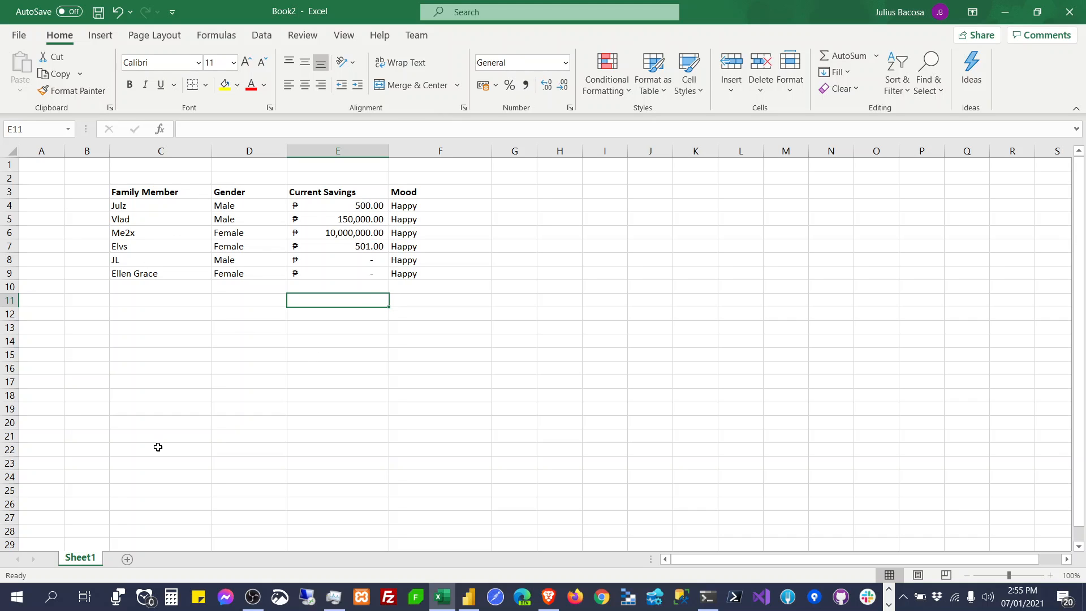
Step: Rename the worksheet Sheet1 as Family Data
double_click(91, 558)
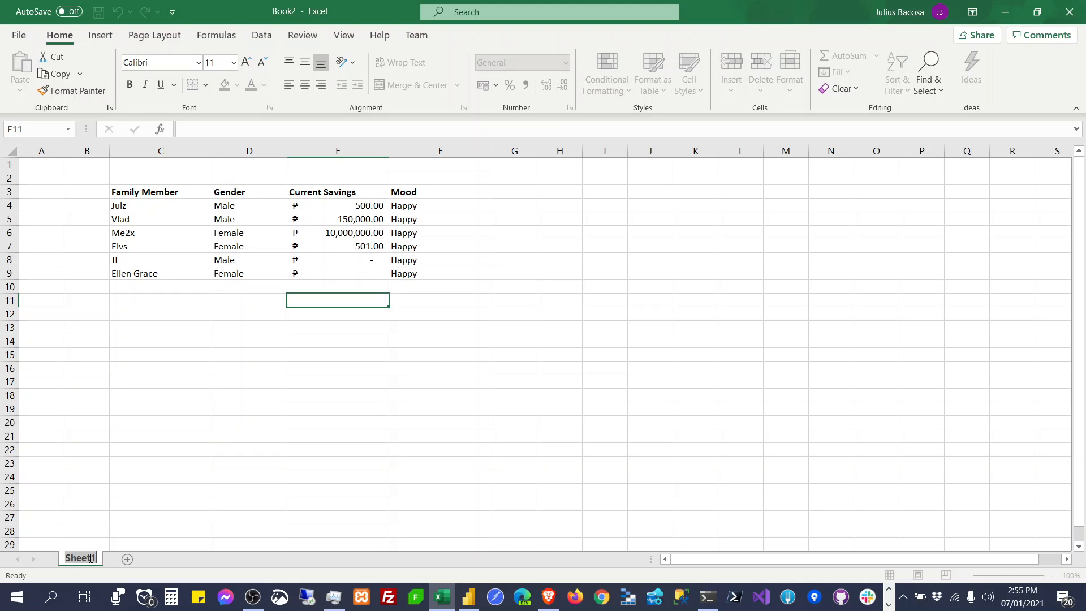
type("Fam")
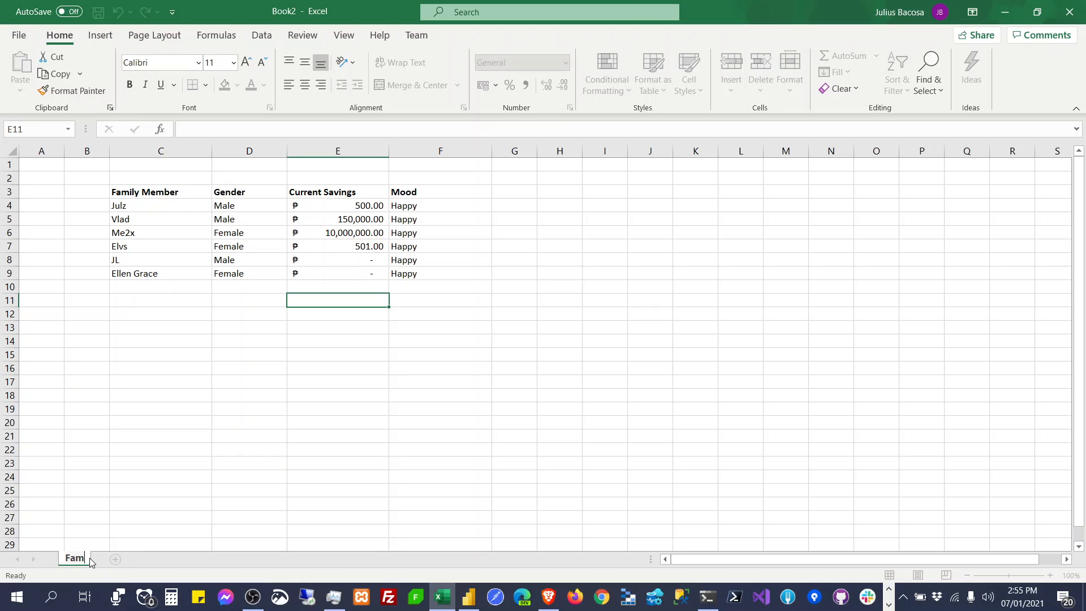
type("ily Data")
key("Return")
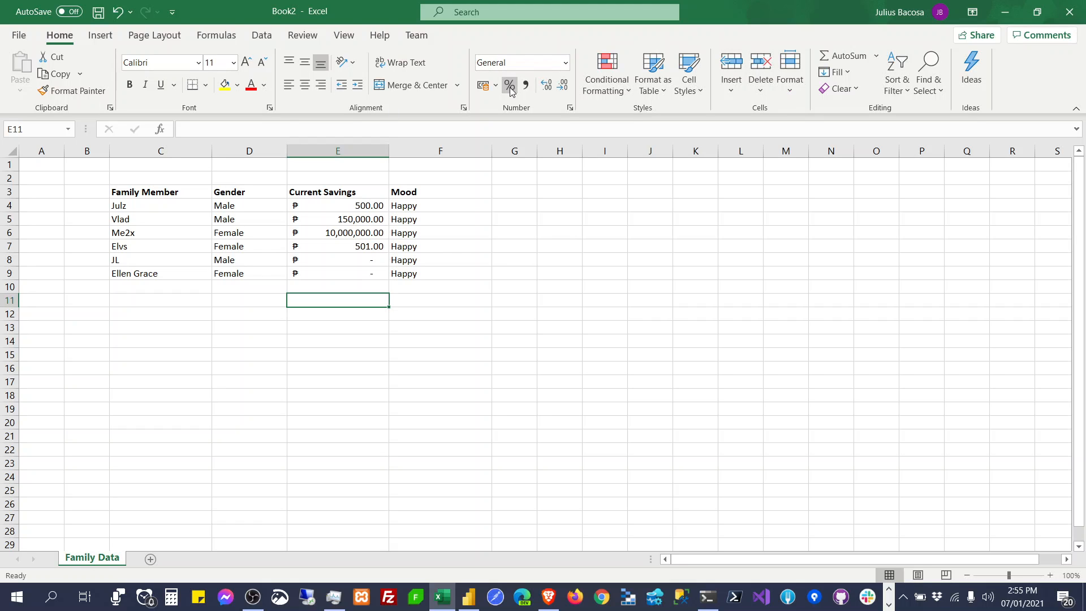
Step: Switch to Power BI Desktop, start an Excel data import and browse to the POWERBI-EXERCISE folder on the Data (D:) drive
left_click(474, 606)
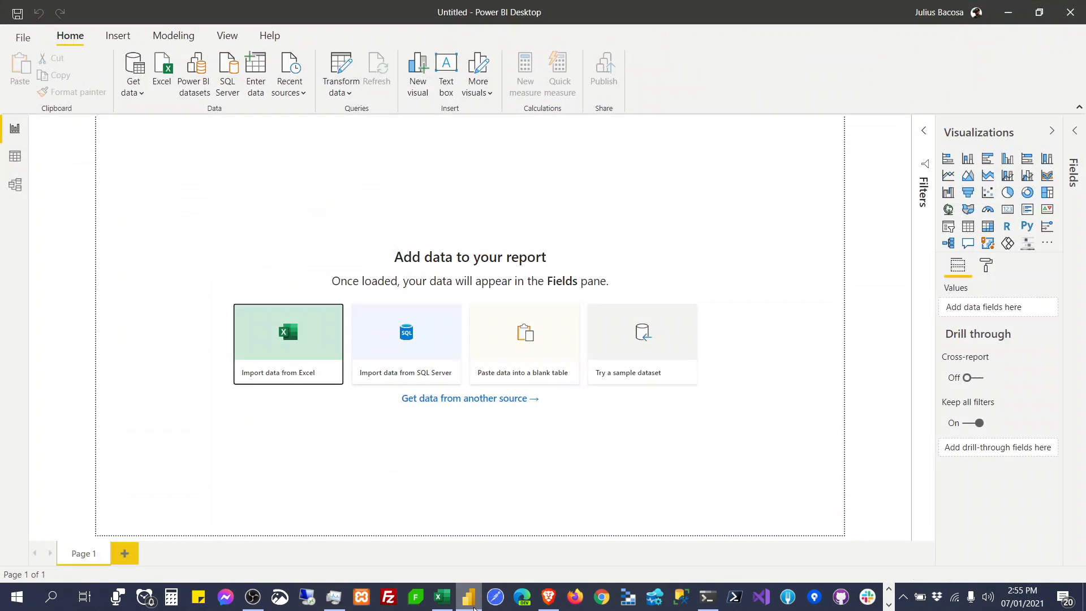
left_click(276, 338)
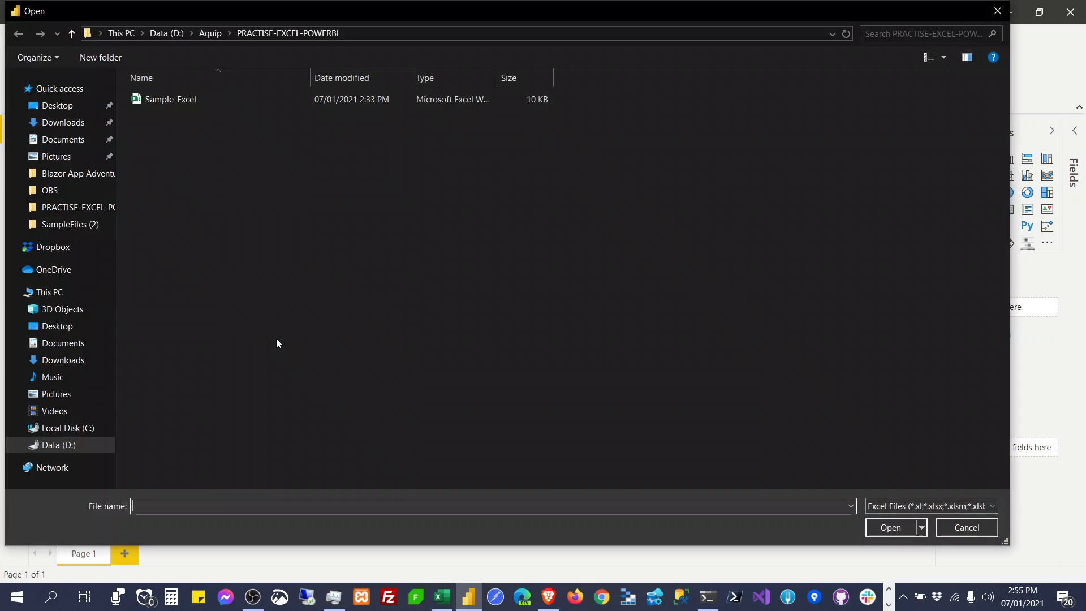
left_click(51, 444)
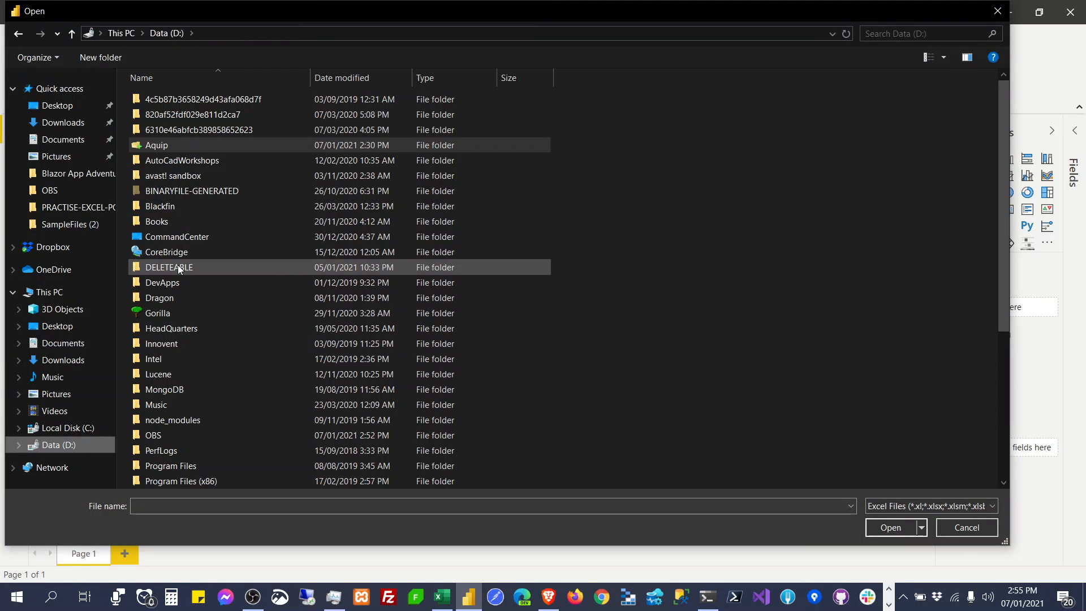
scroll(178, 358, "down", 4)
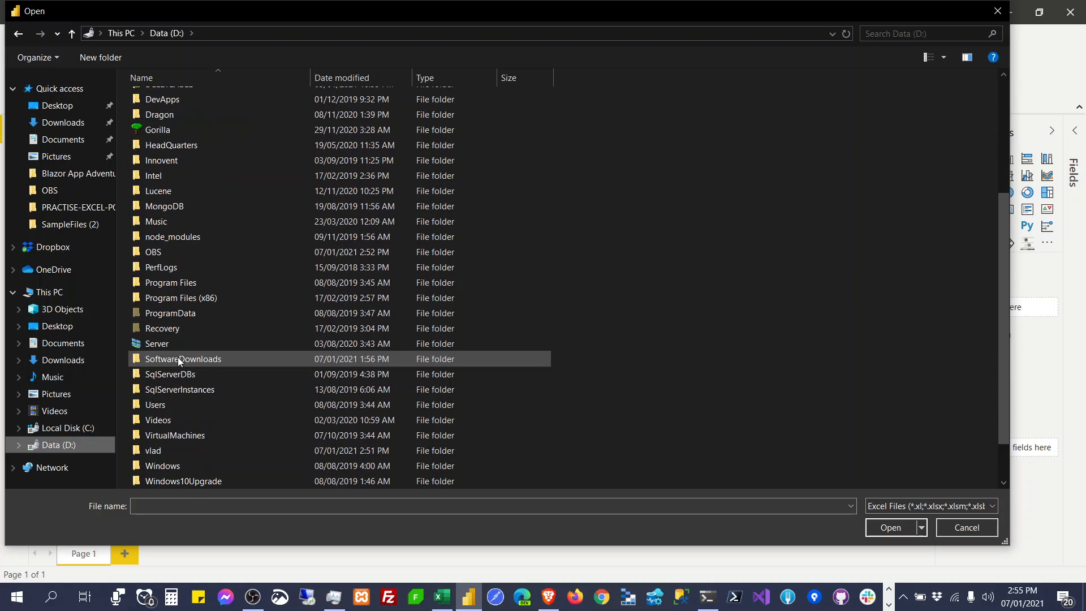
left_click(182, 452)
double_click(183, 452)
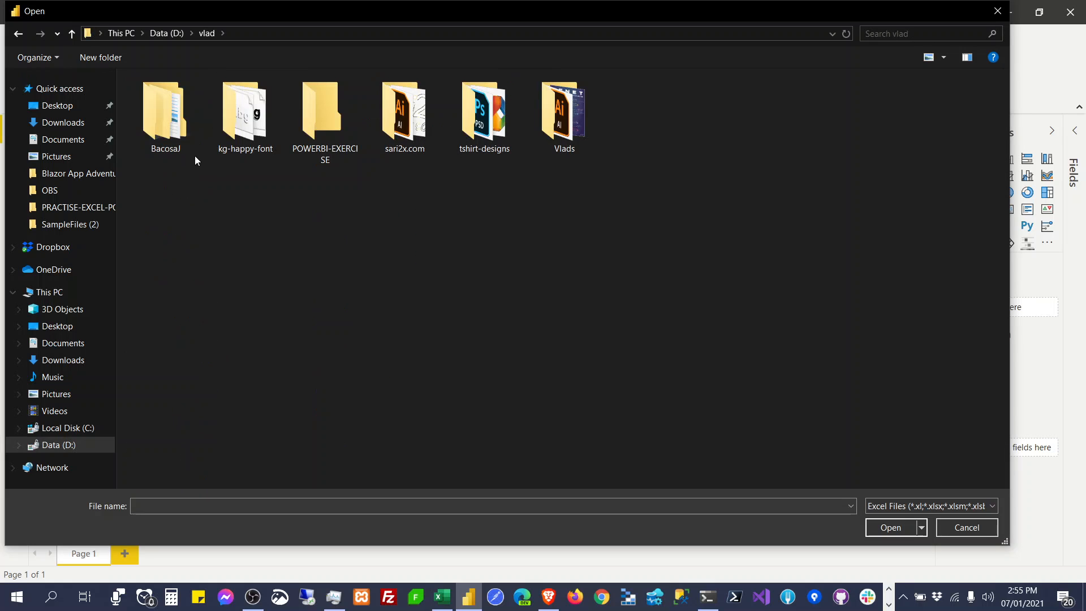
double_click(311, 117)
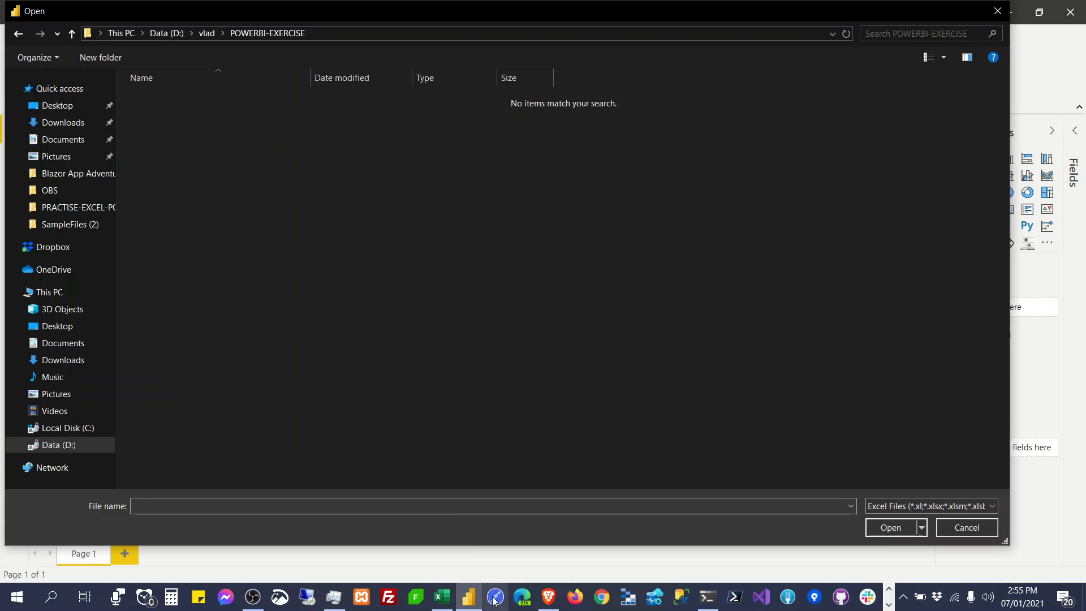
Step: Switch back to Excel and begin saving a copy of the workbook, choosing the POWERBI-EXERCISE folder on the Data (D:) drive
left_click(442, 596)
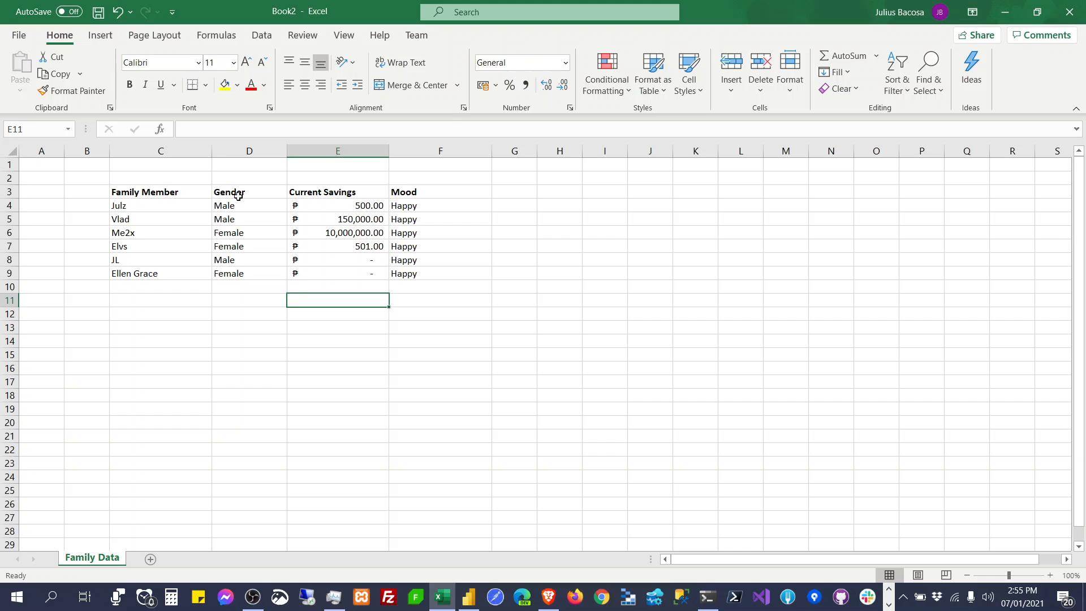
left_click(19, 35)
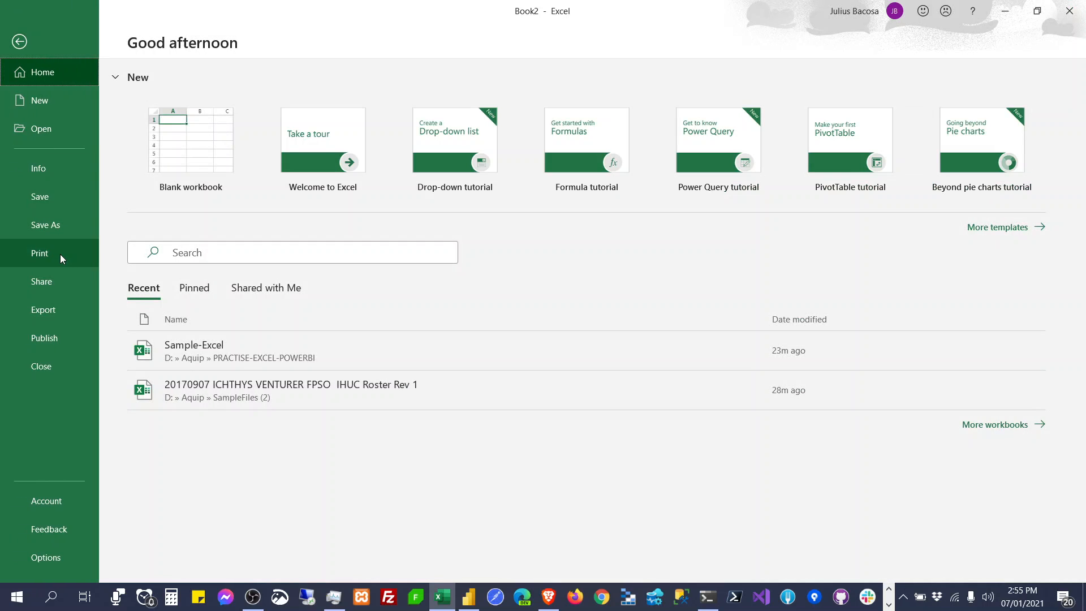
left_click(52, 224)
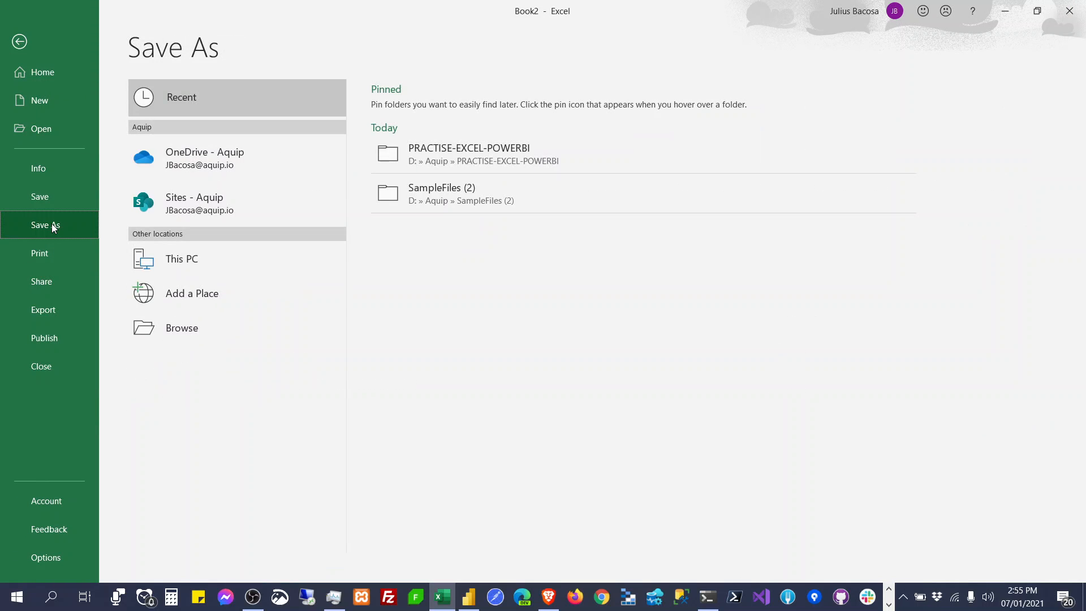
left_click(194, 261)
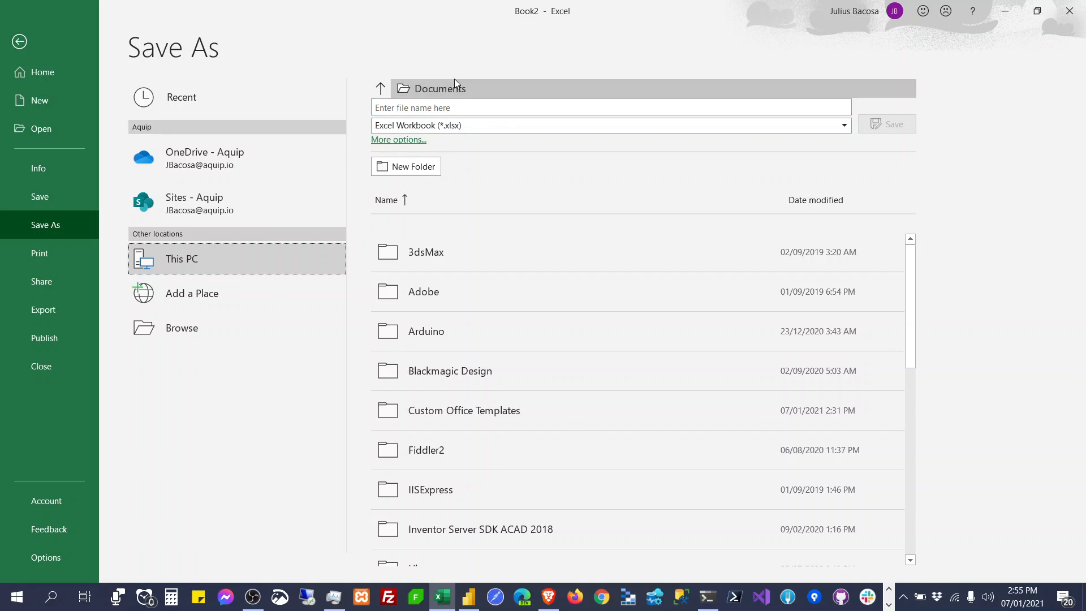
left_click(379, 90)
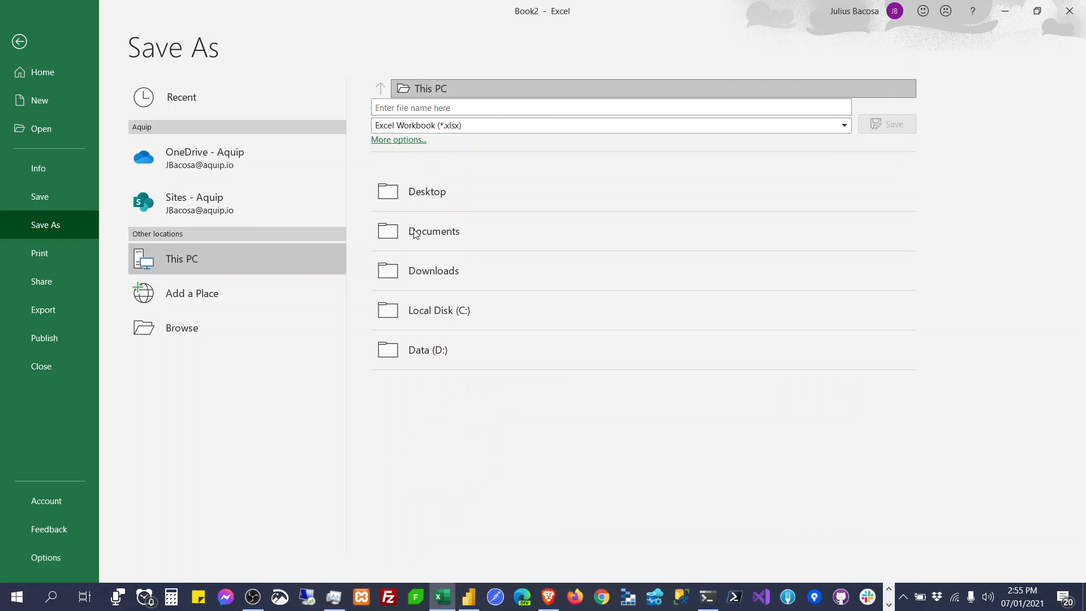
left_click(435, 89)
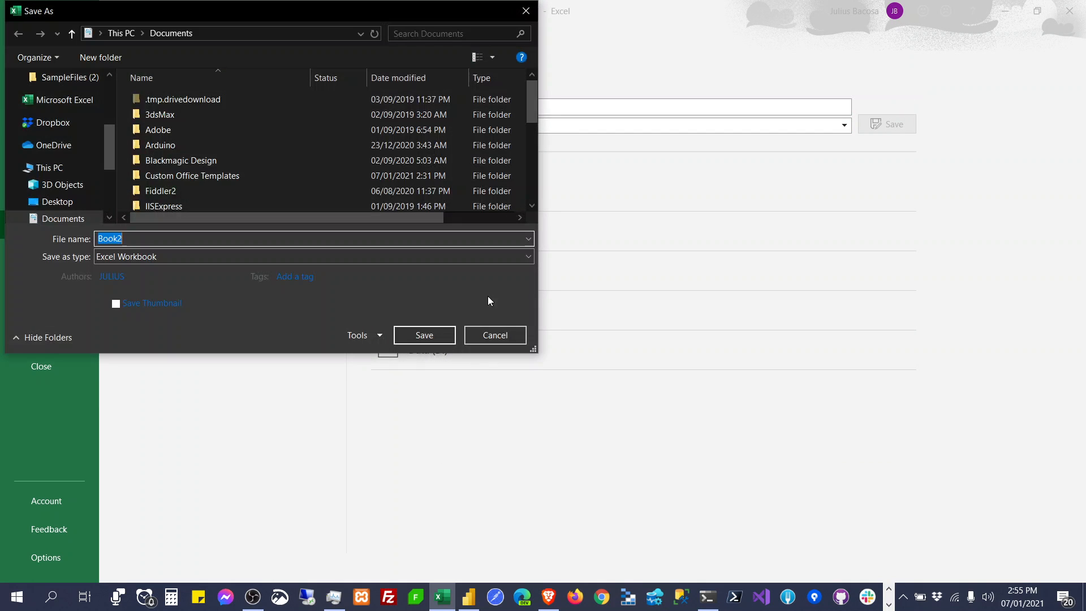
scroll(73, 194, "down", 2)
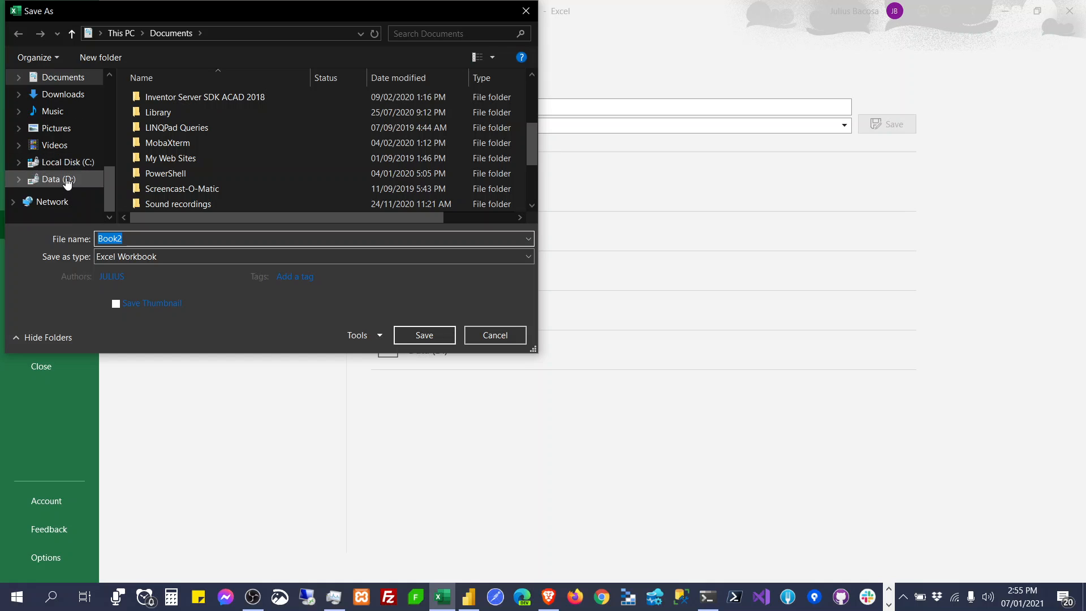
left_click(67, 178)
scroll(148, 179, "down", 10)
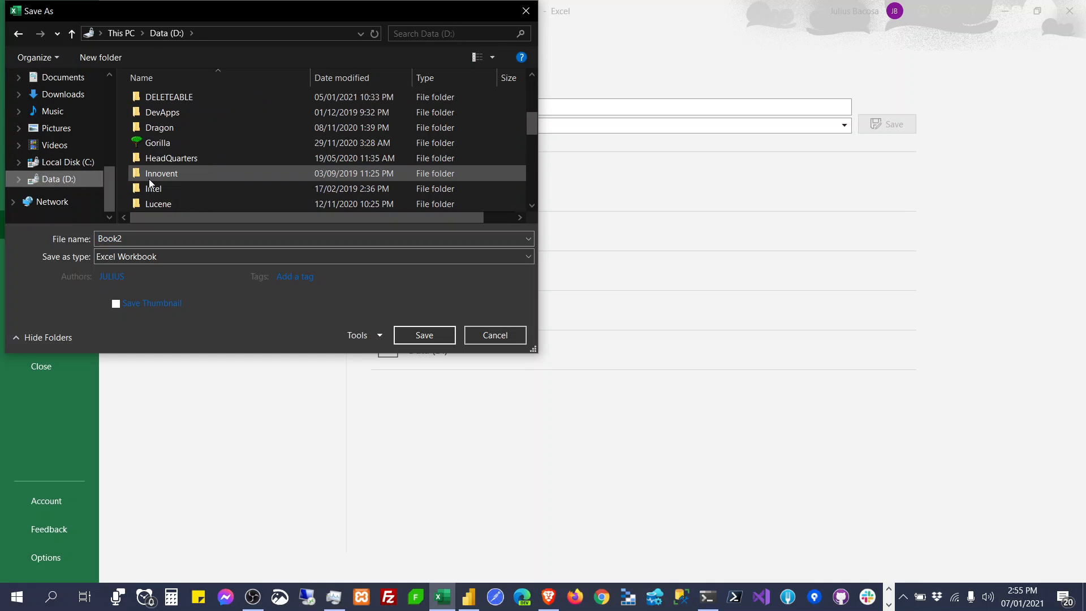
scroll(148, 179, "down", 5)
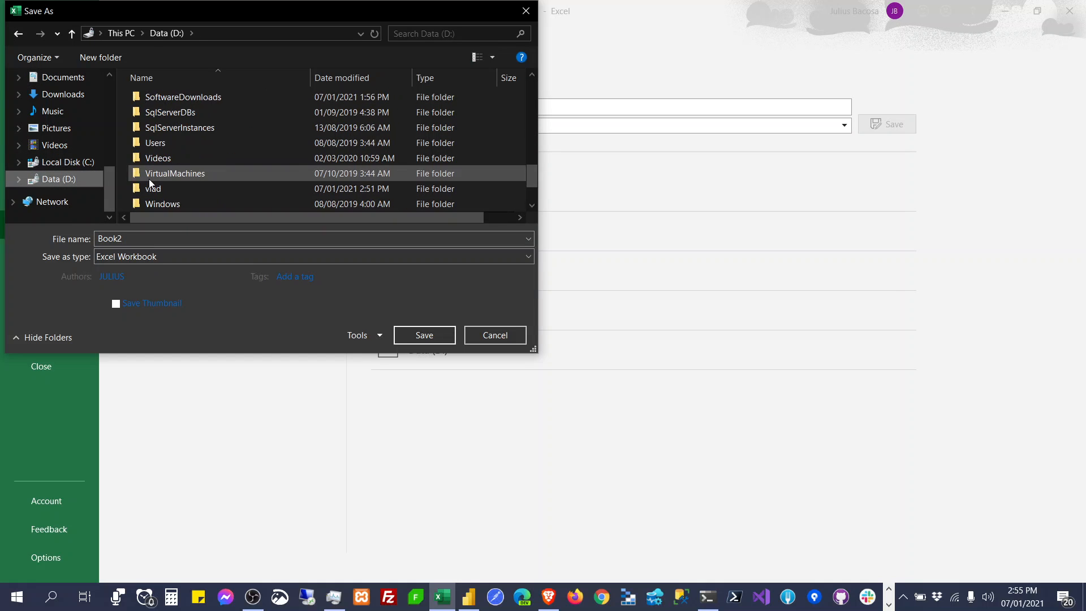
left_click(150, 128)
double_click(150, 127)
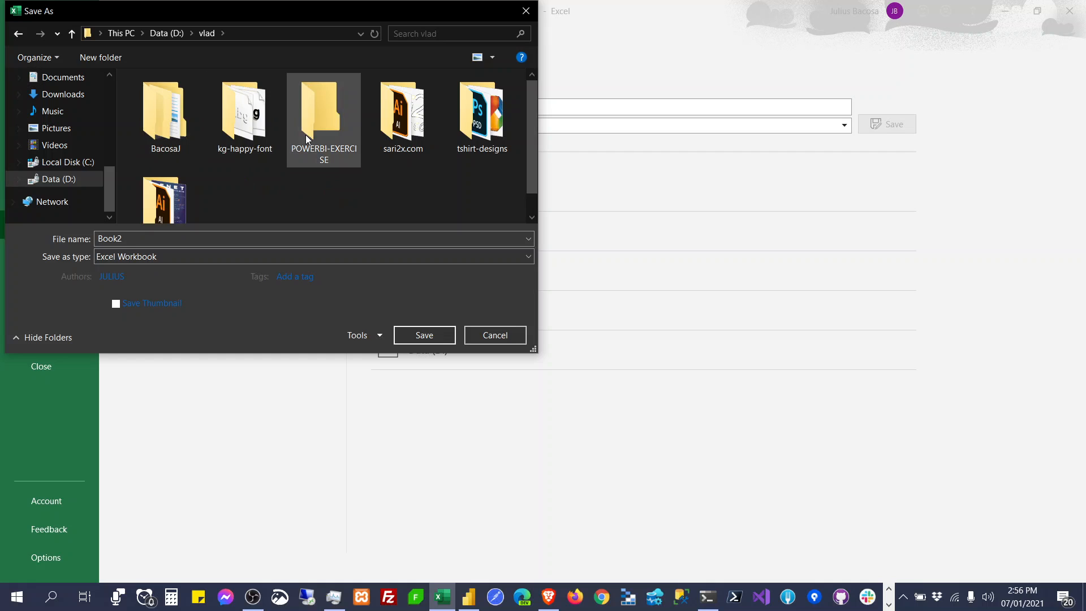
double_click(322, 108)
Step: Name the workbook Data and save it as an Excel Workbook in the chosen folder
left_click(219, 240)
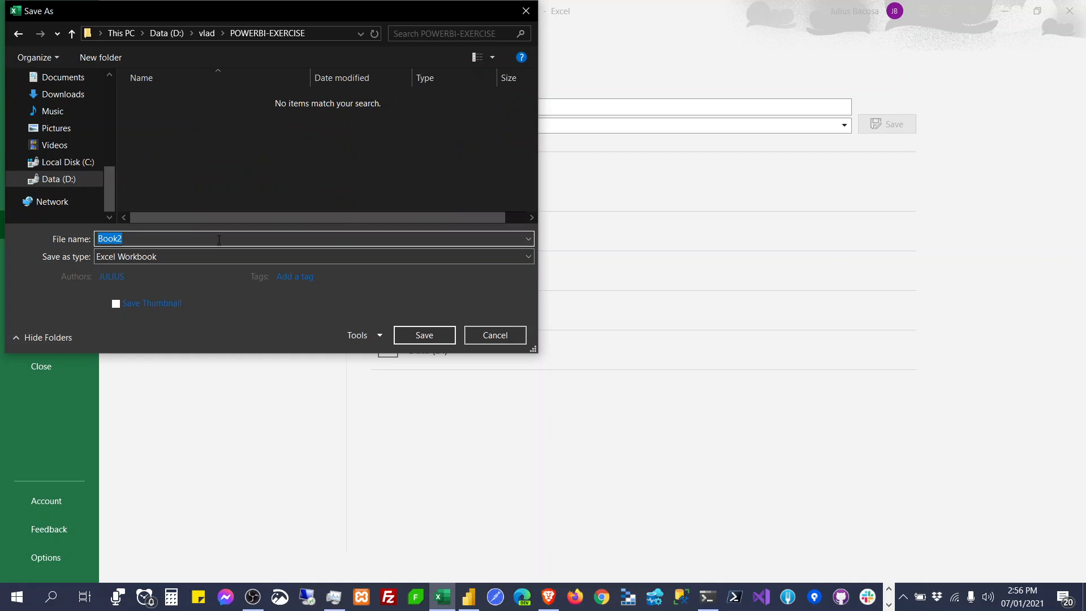
type("DT")
key("BackSpace")
type("ata")
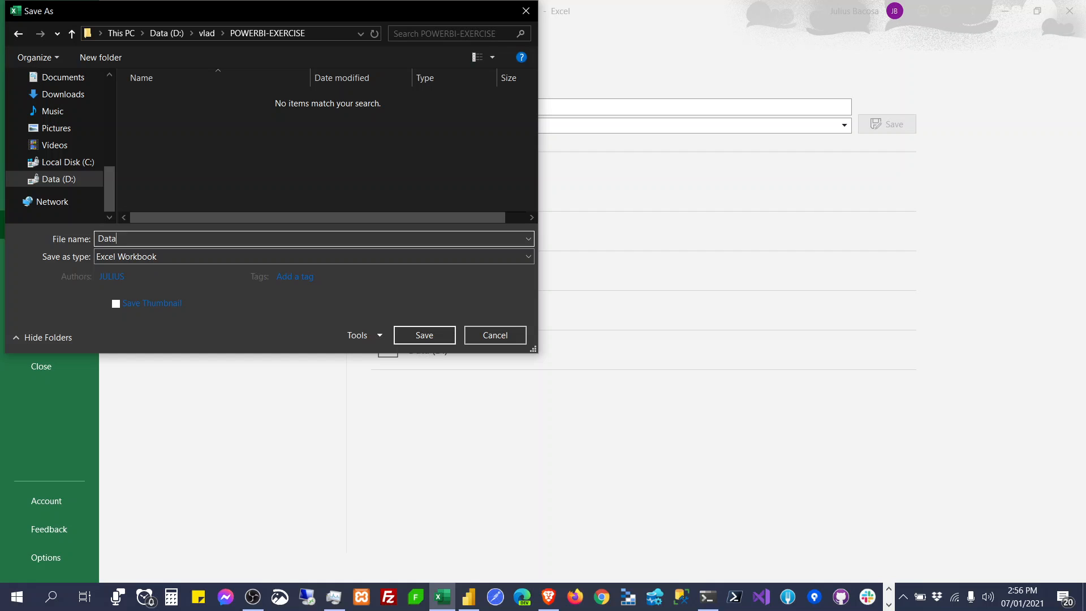
left_click(439, 339)
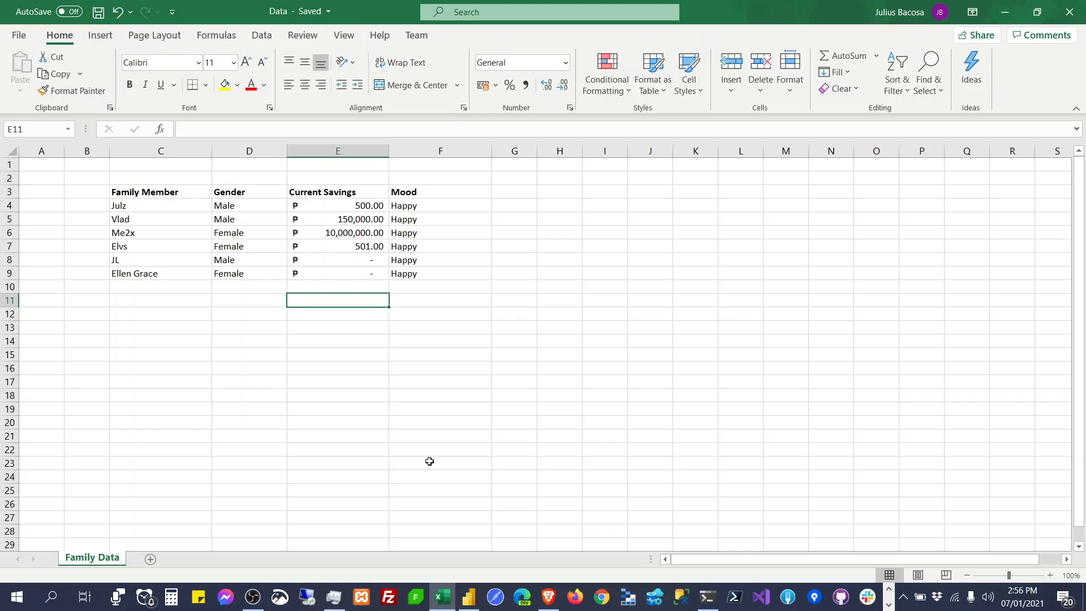
Step: Return to Power BI Desktop, open the Data workbook in the pending import and load its Family Data sheet
left_click(472, 599)
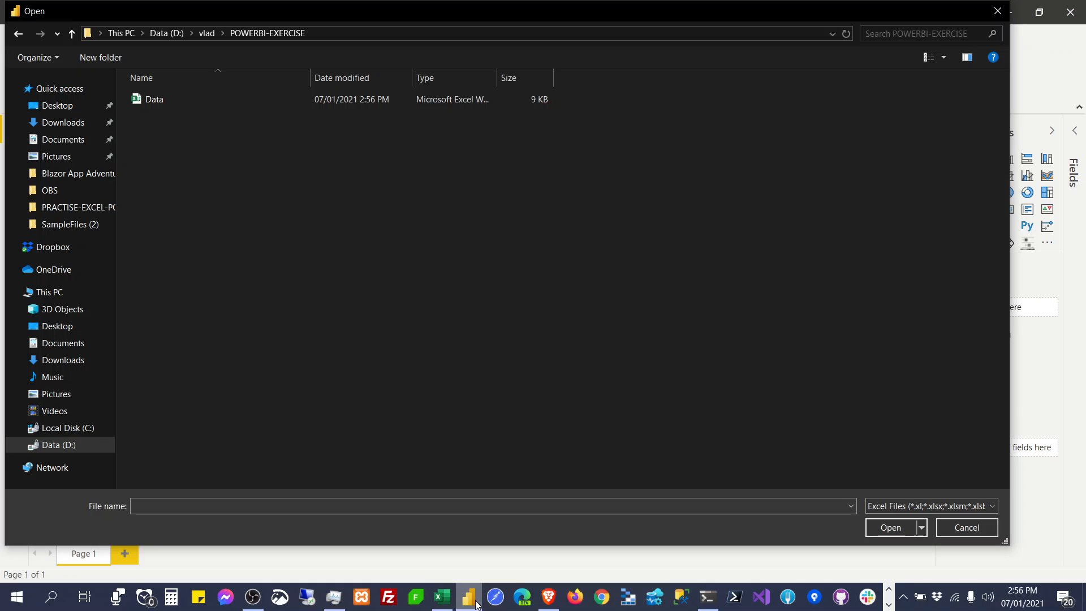
double_click(149, 100)
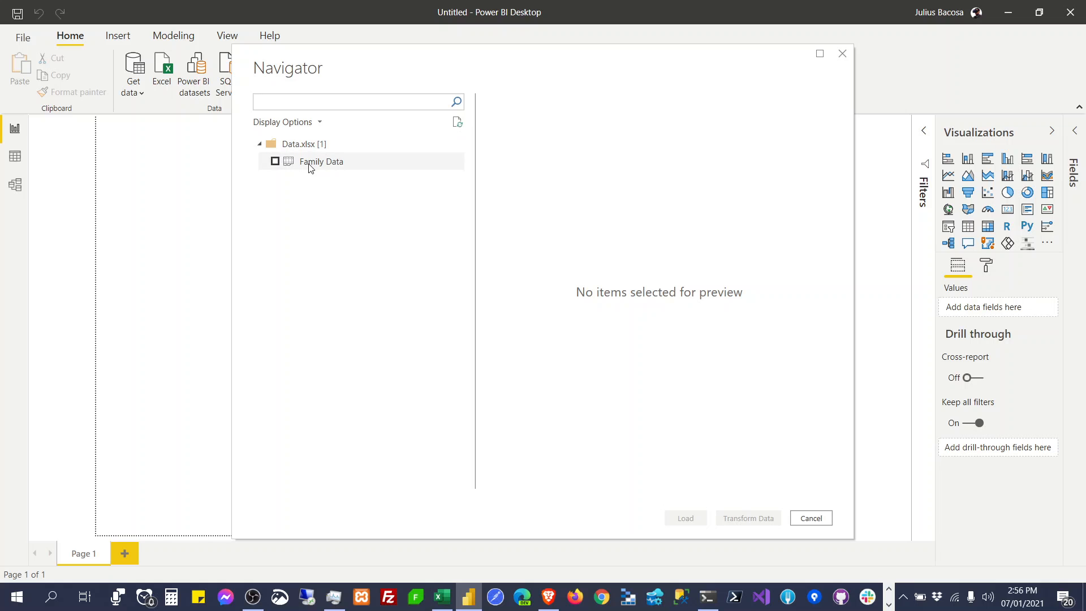
left_click(275, 162)
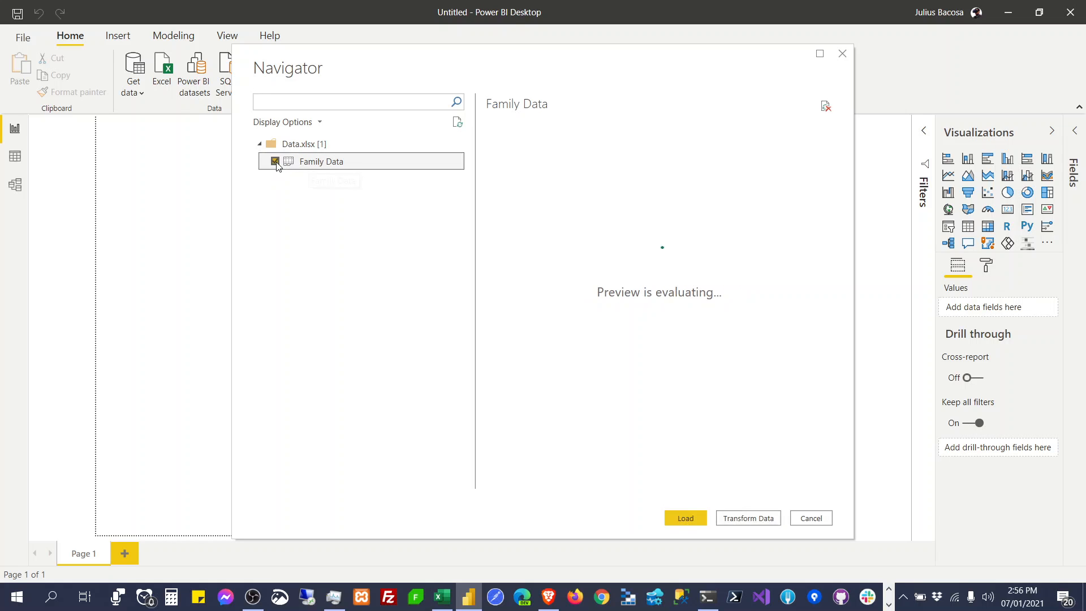
left_click(685, 518)
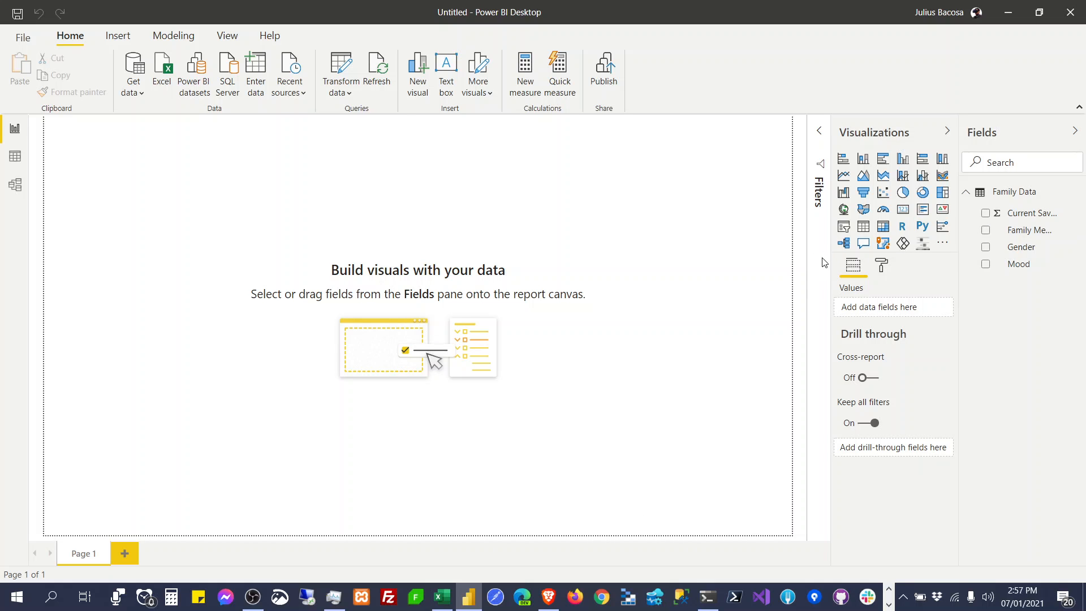
Step: Create a clustered column chart of Current Savings by Family Member and enlarge it to fill most of the report page's width
left_click_drag(830, 257, 739, 267)
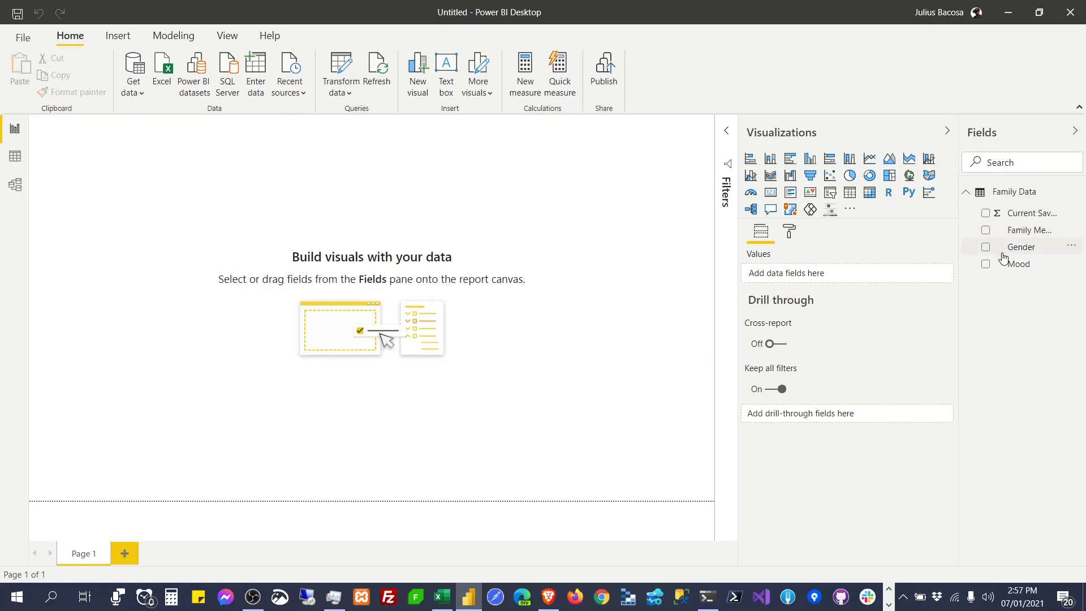
left_click(986, 215)
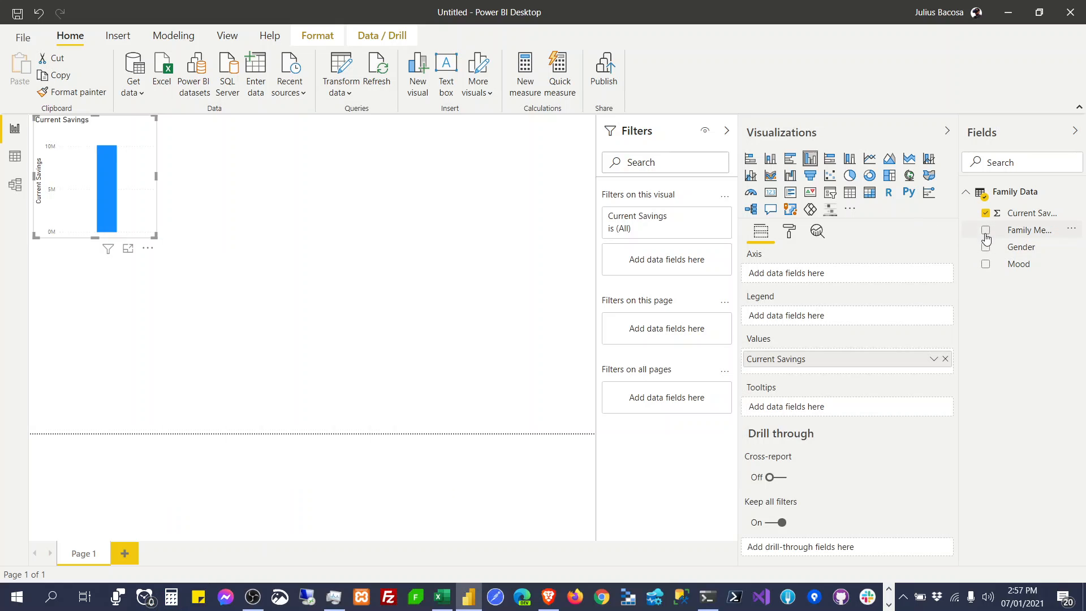
left_click(986, 232)
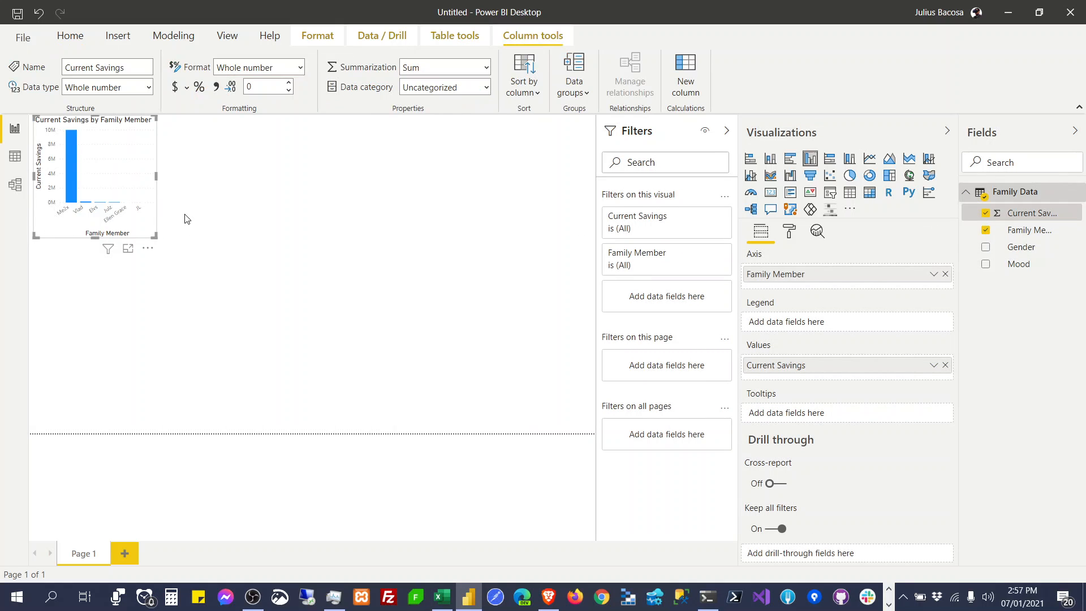
left_click_drag(155, 236, 469, 403)
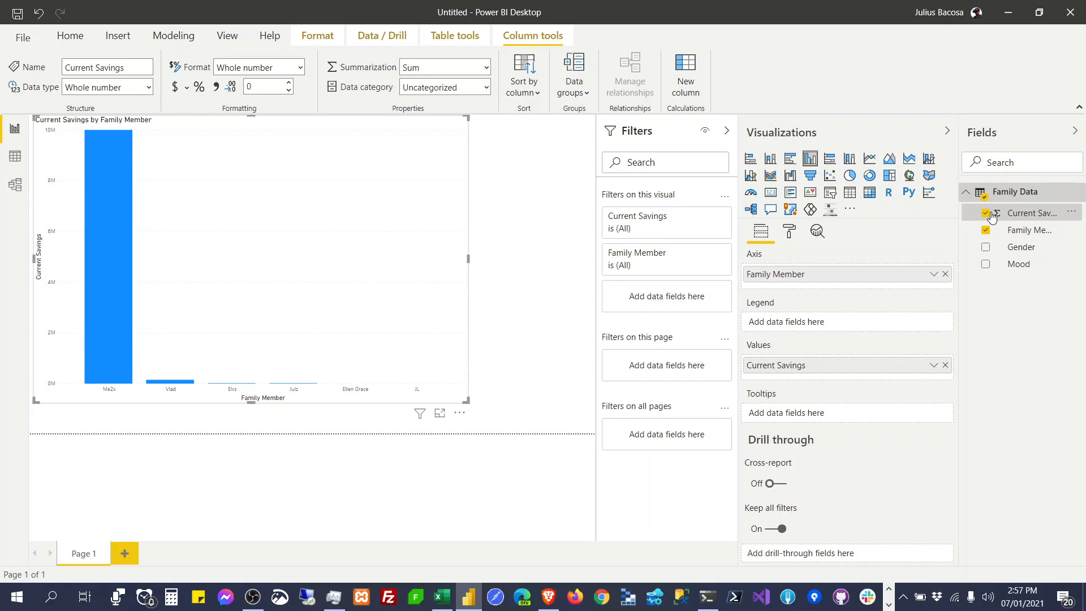
Step: Turn the visual into a stacked area chart of Current Savings by Family Member, with Mood as legend and Gender on the axis
left_click(988, 213)
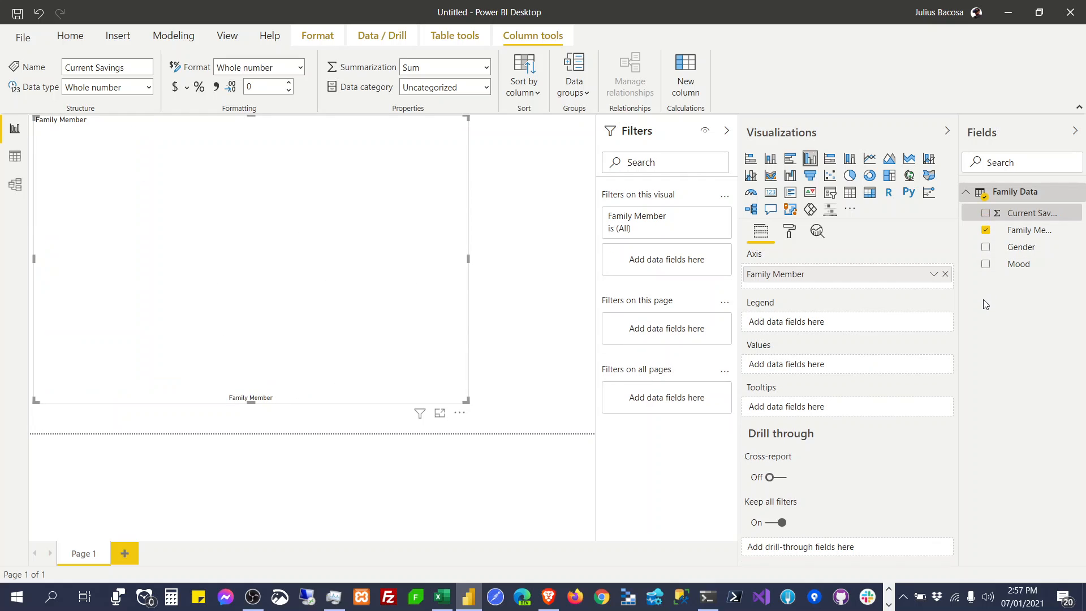
left_click(1021, 235)
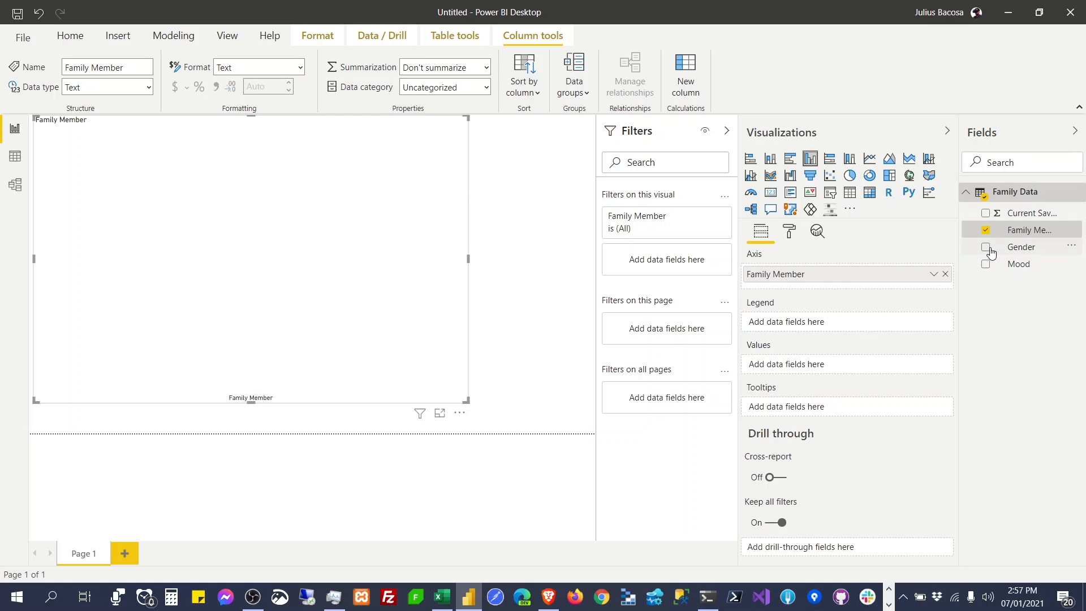
left_click(986, 266)
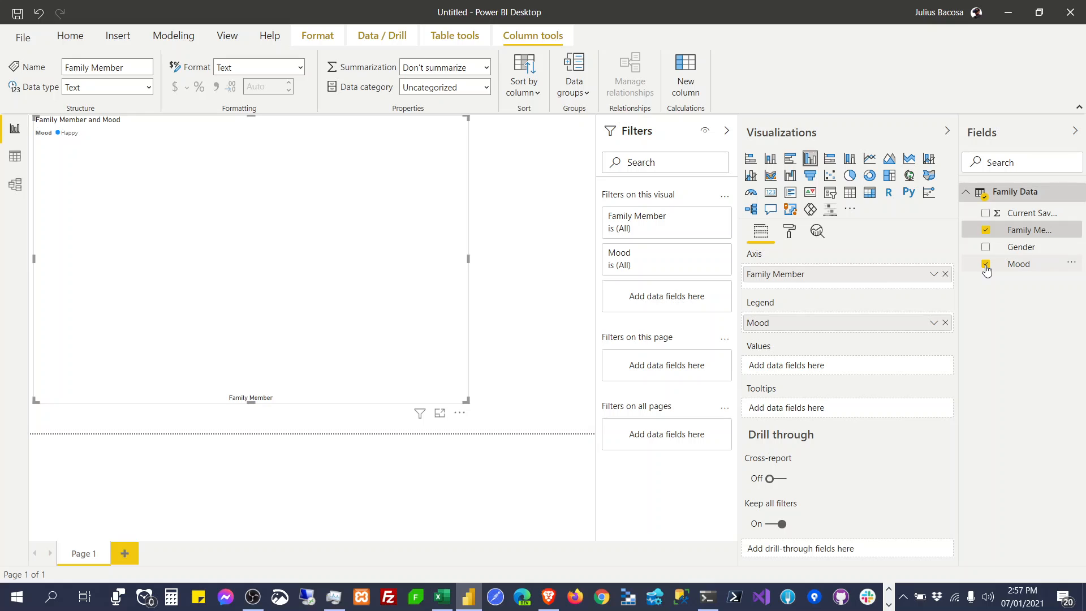
left_click(908, 159)
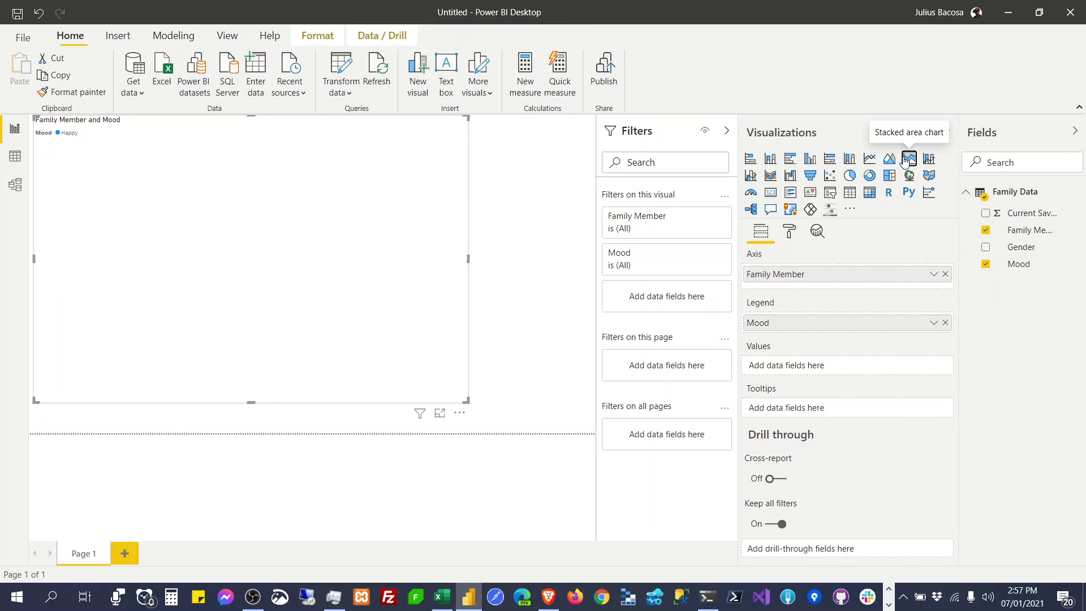
left_click(986, 214)
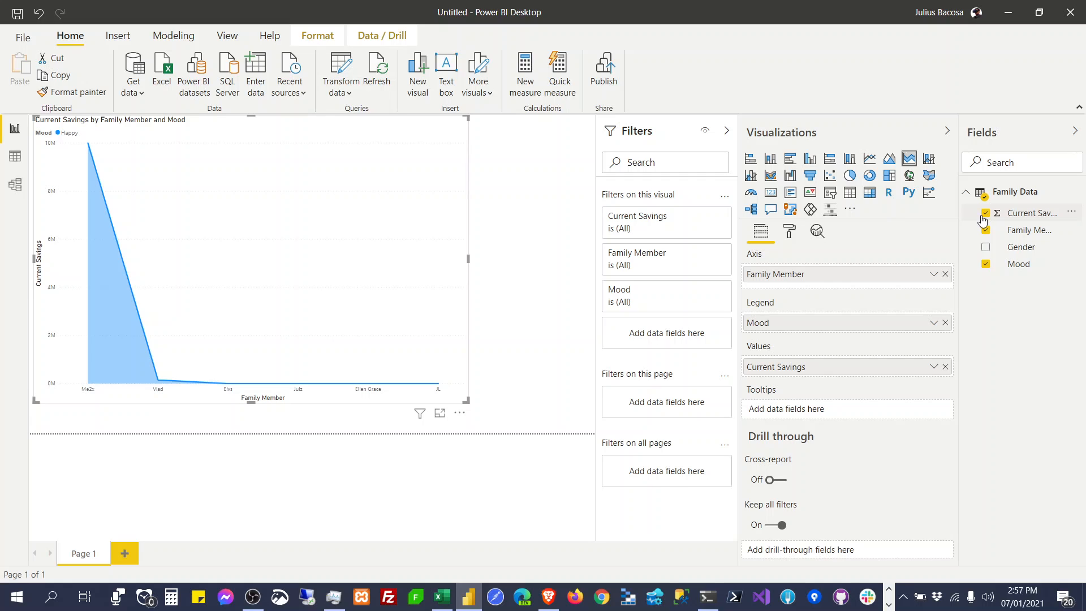
mouse_move(414, 366)
mouse_move(89, 150)
left_click(986, 248)
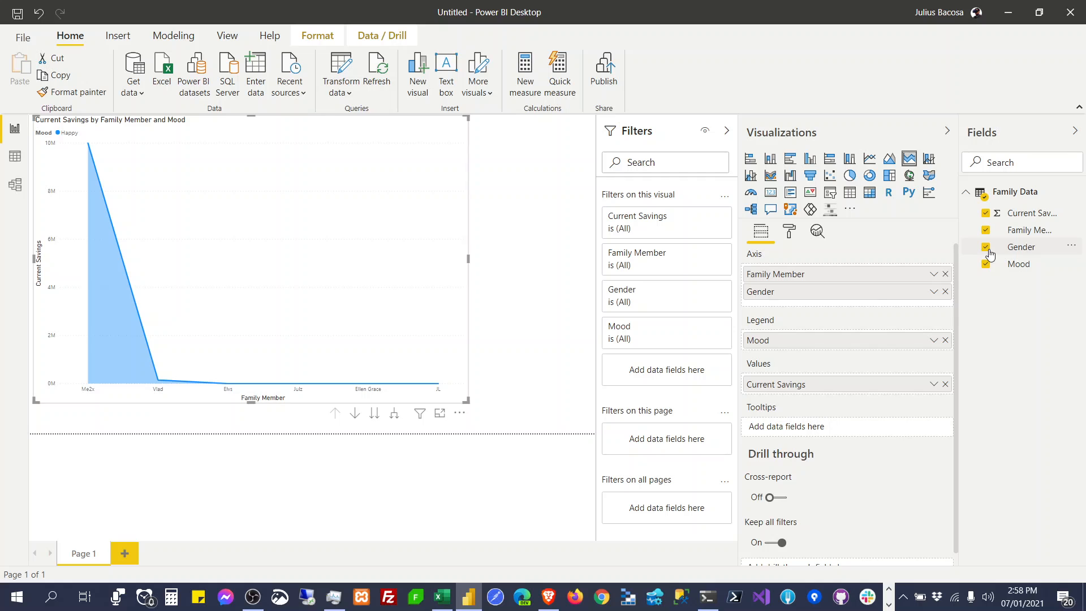
Step: Try the populated visual as a ribbon chart, waterfall chart, funnel, scatter chart and pie chart
left_click(770, 180)
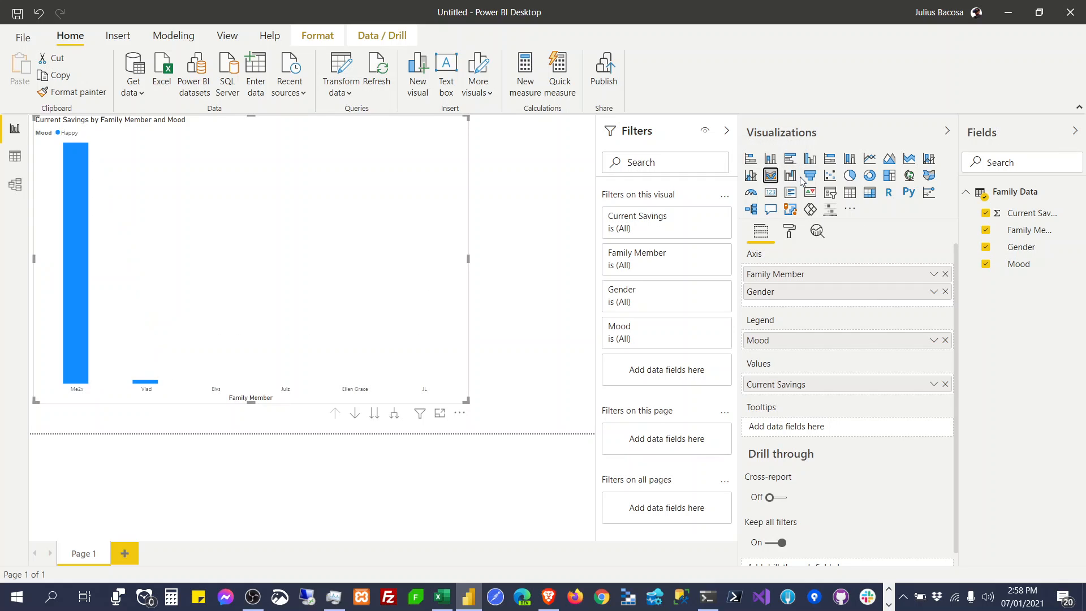
left_click(791, 177)
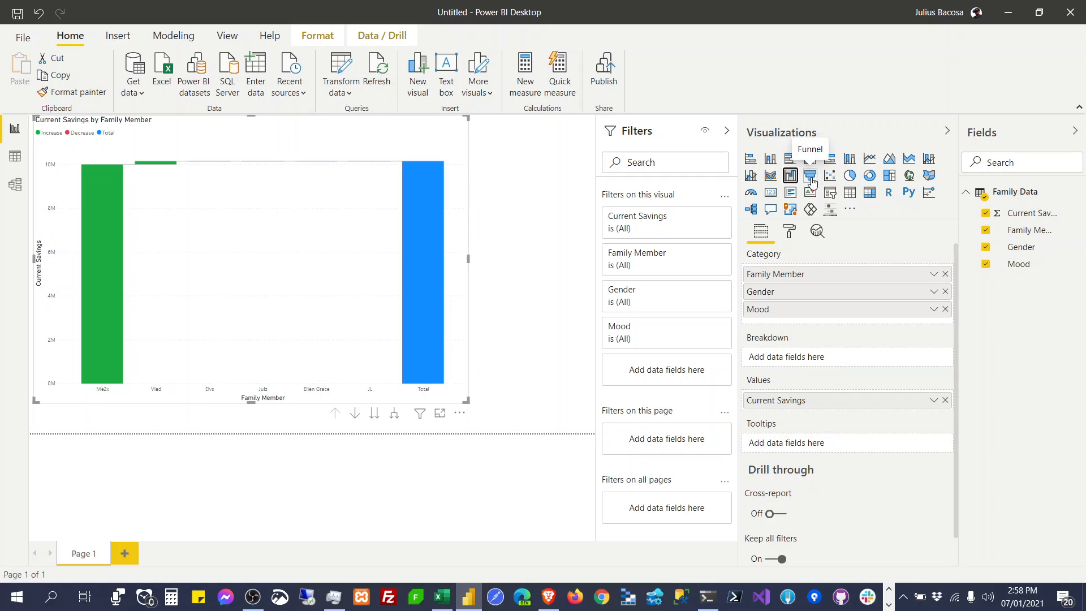
left_click(811, 179)
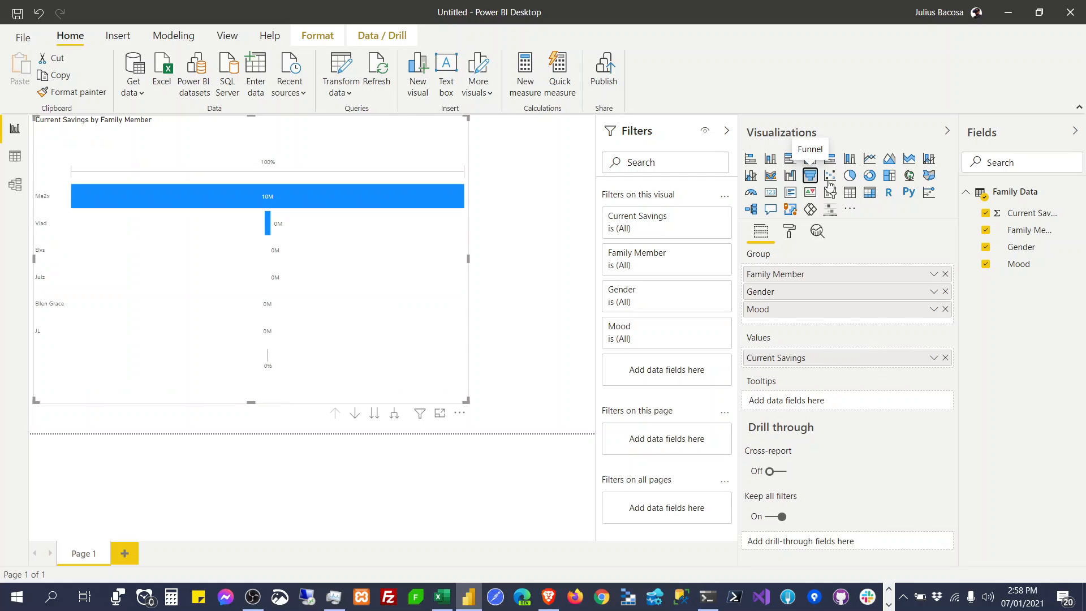
left_click(832, 181)
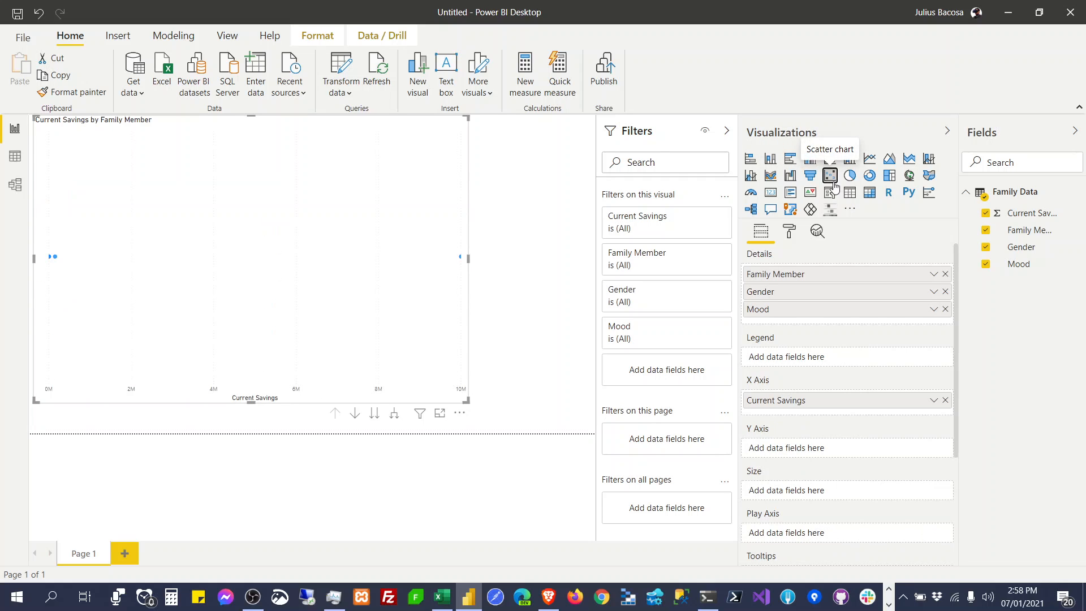
left_click(850, 180)
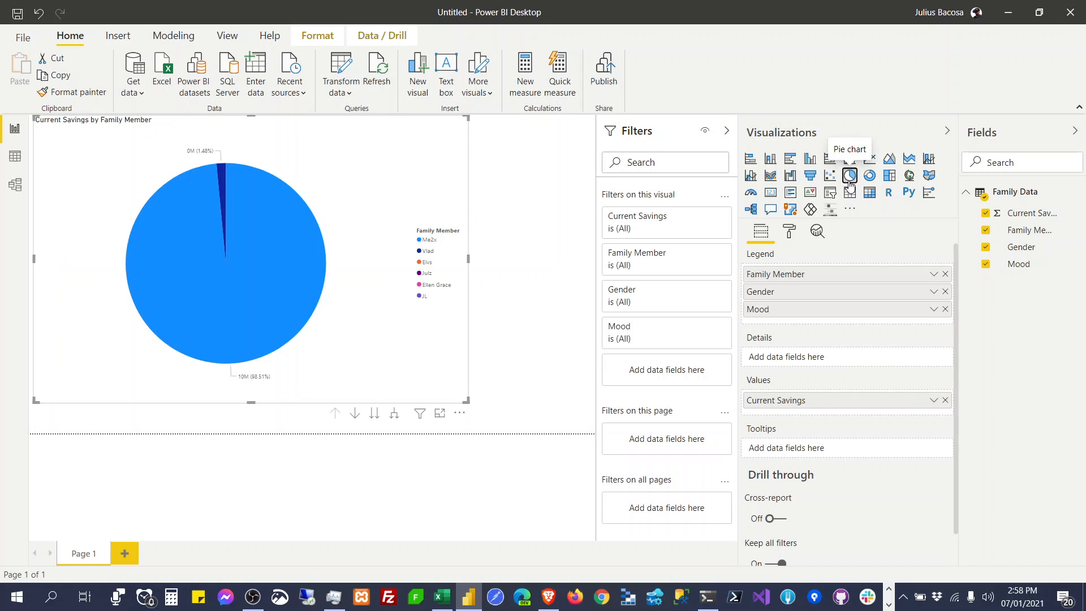
Step: Try the decomposition tree, ArcGIS Maps and Q&A visual types, declining the ArcGIS terms
left_click(751, 211)
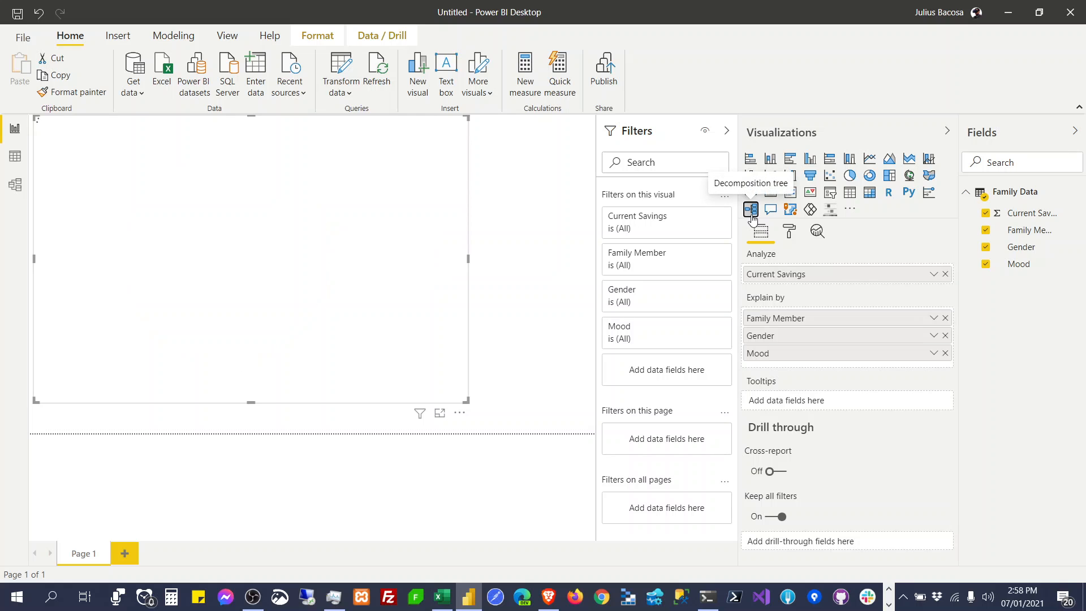
left_click(791, 209)
left_click(714, 433)
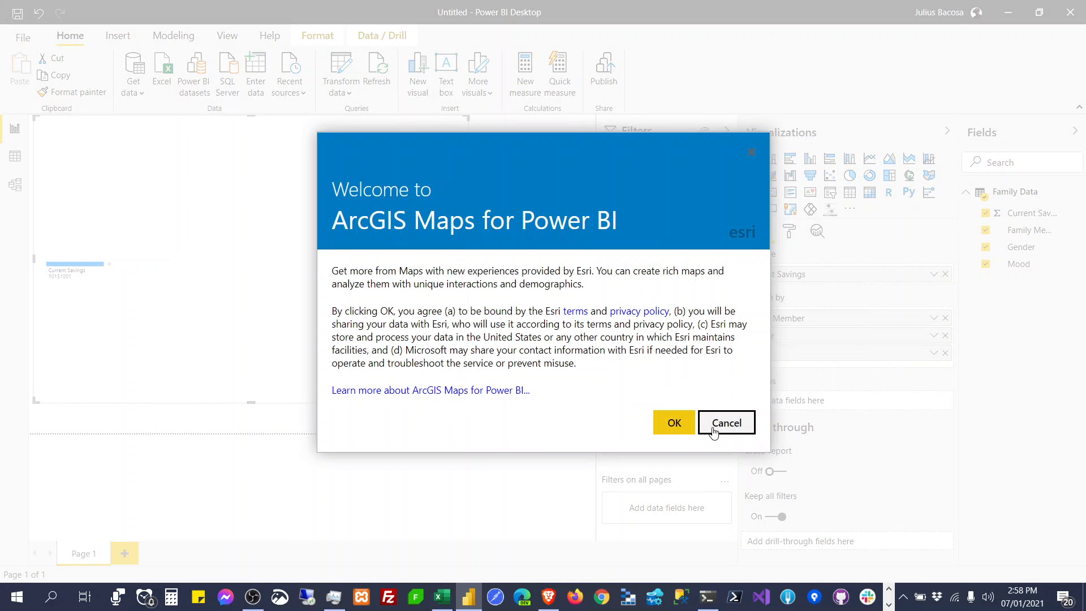
left_click(771, 211)
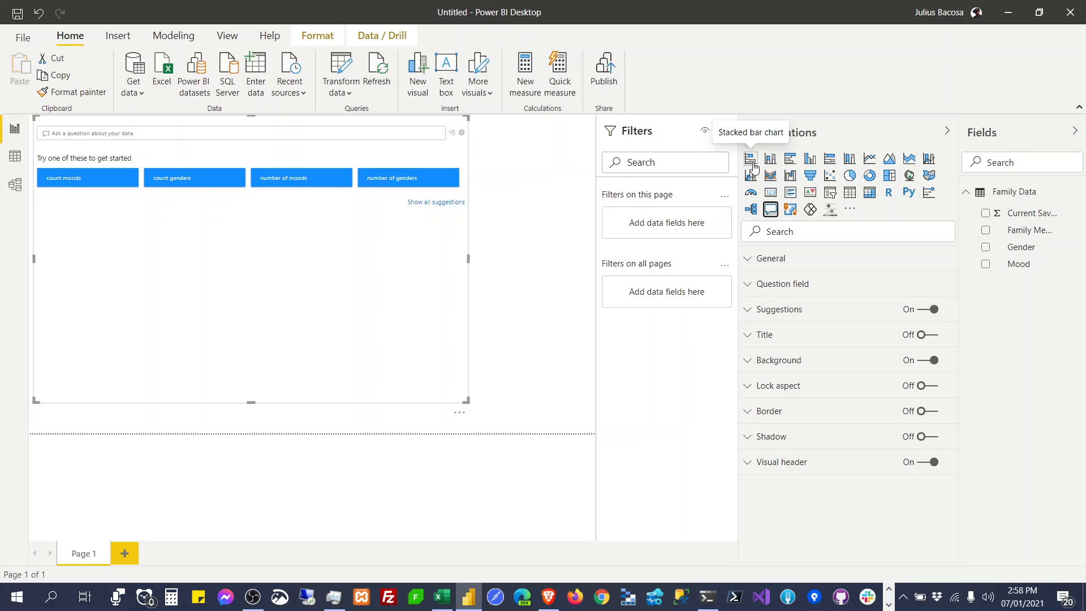
Step: Preview the emptied visual as a stacked bar chart, table, pie chart, and line and stacked column chart
left_click(752, 160)
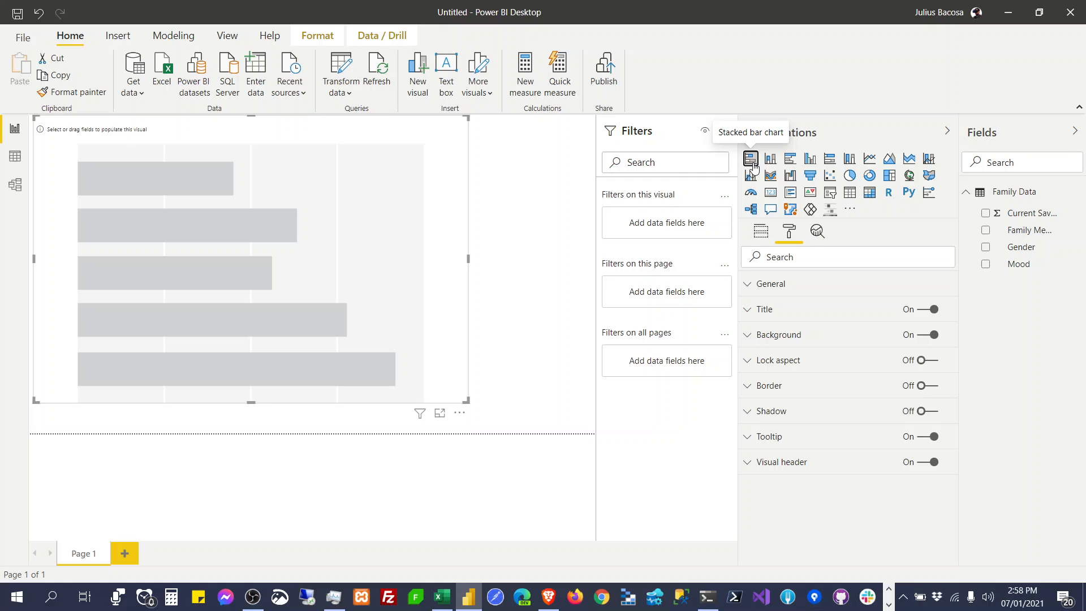
left_click(849, 193)
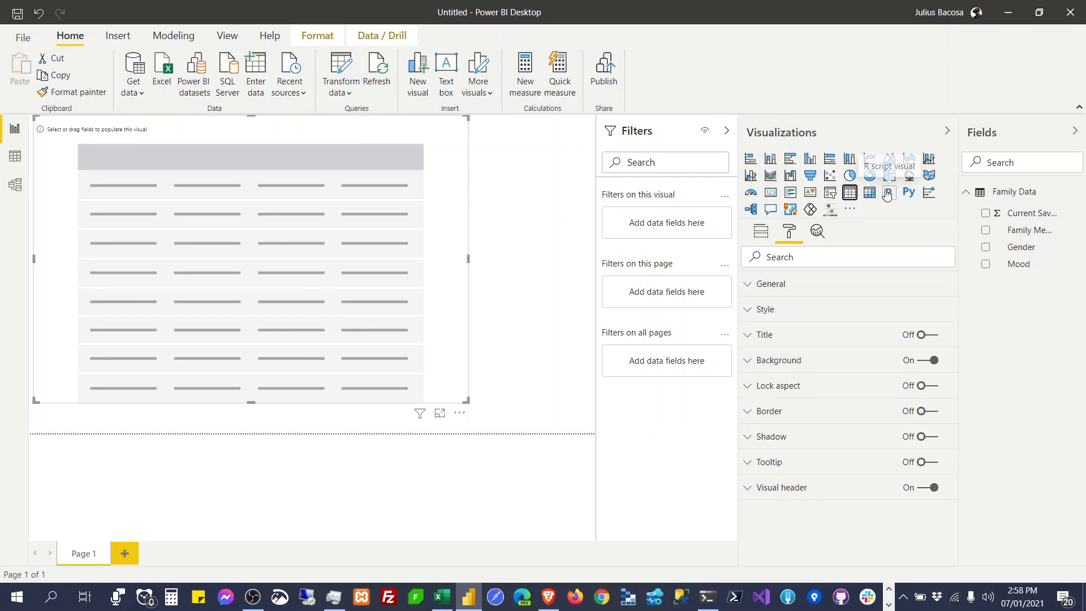
left_click(853, 178)
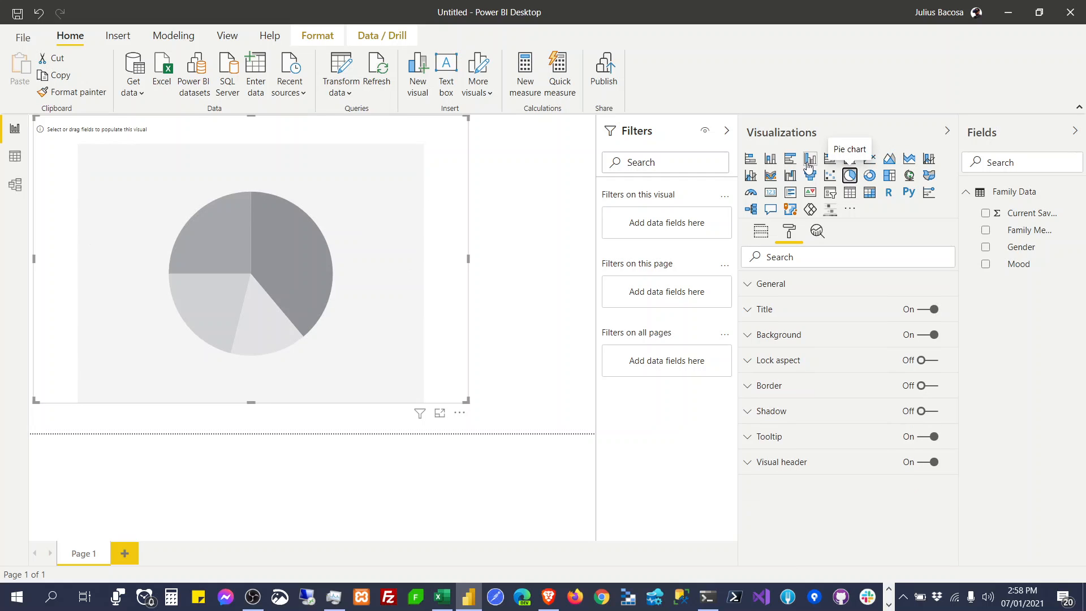
left_click(925, 160)
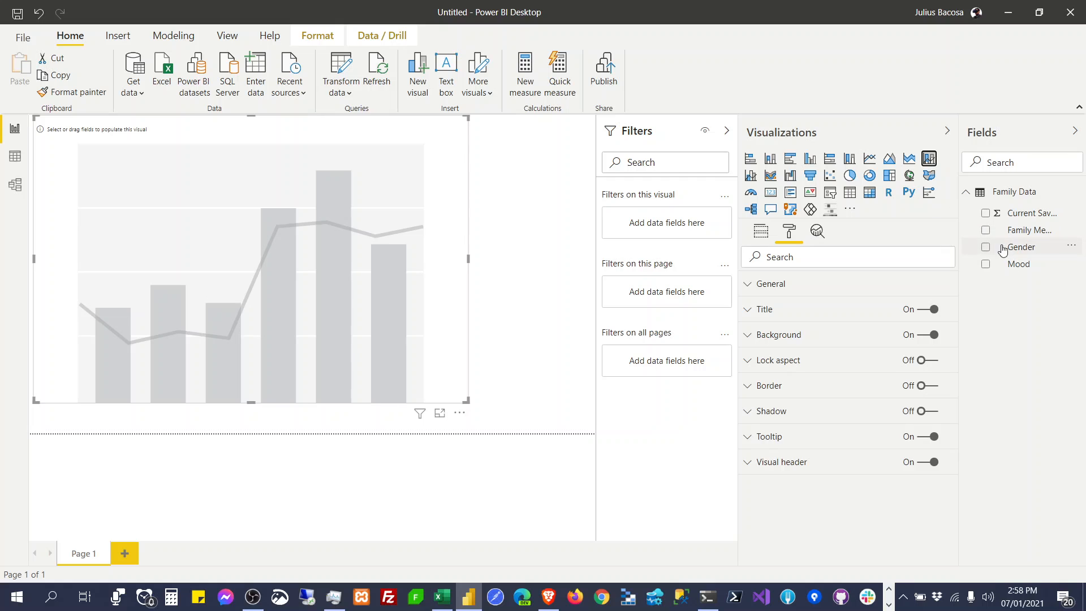
Step: Populate the visual with only Family Member and Current Savings, and convert it to a pie chart
left_click(986, 264)
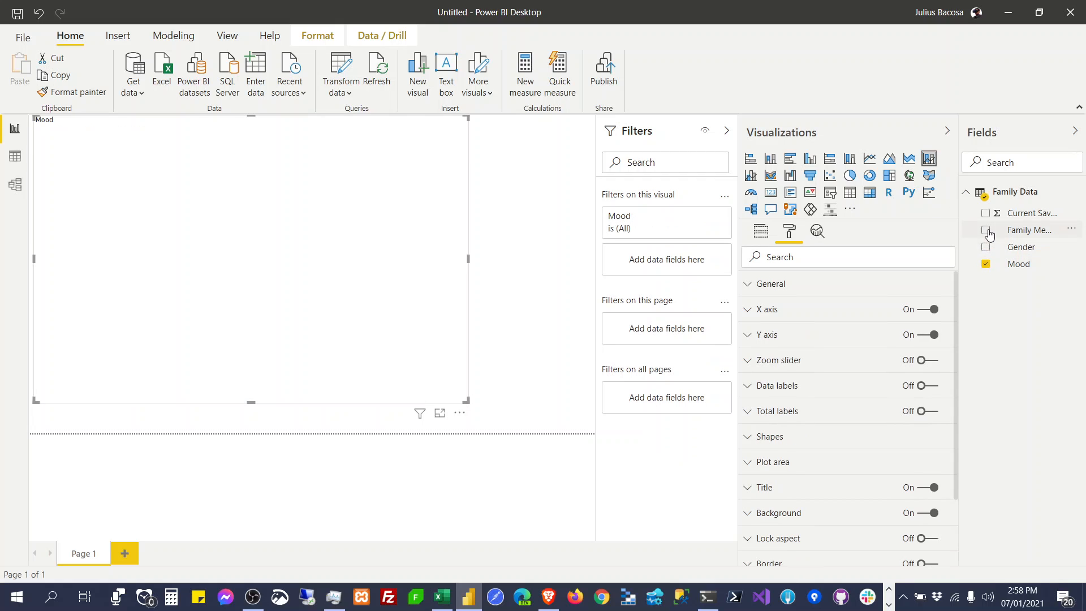
left_click(986, 231)
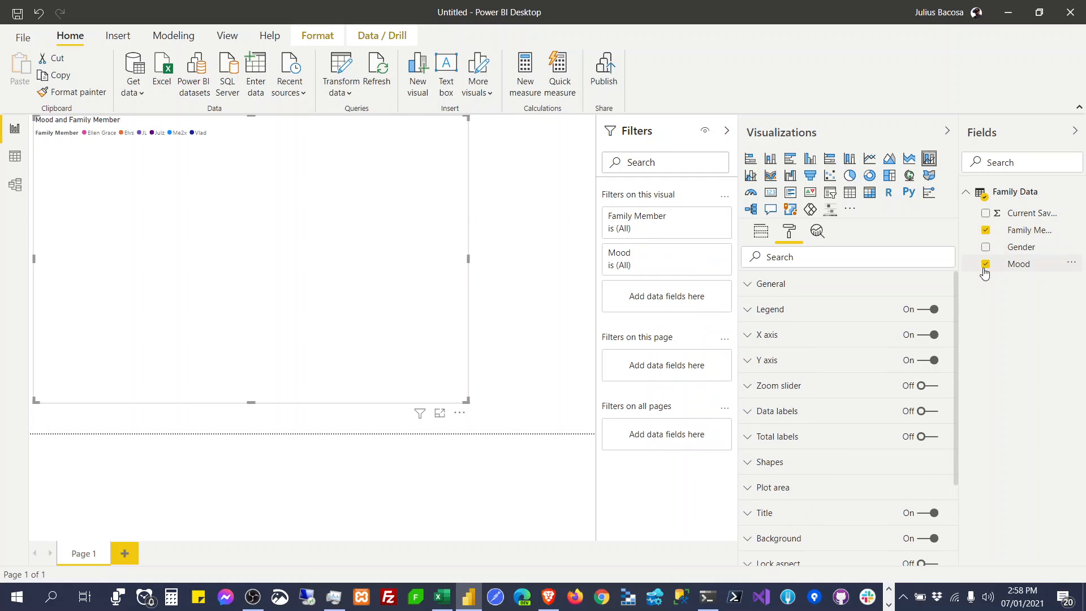
left_click(985, 271)
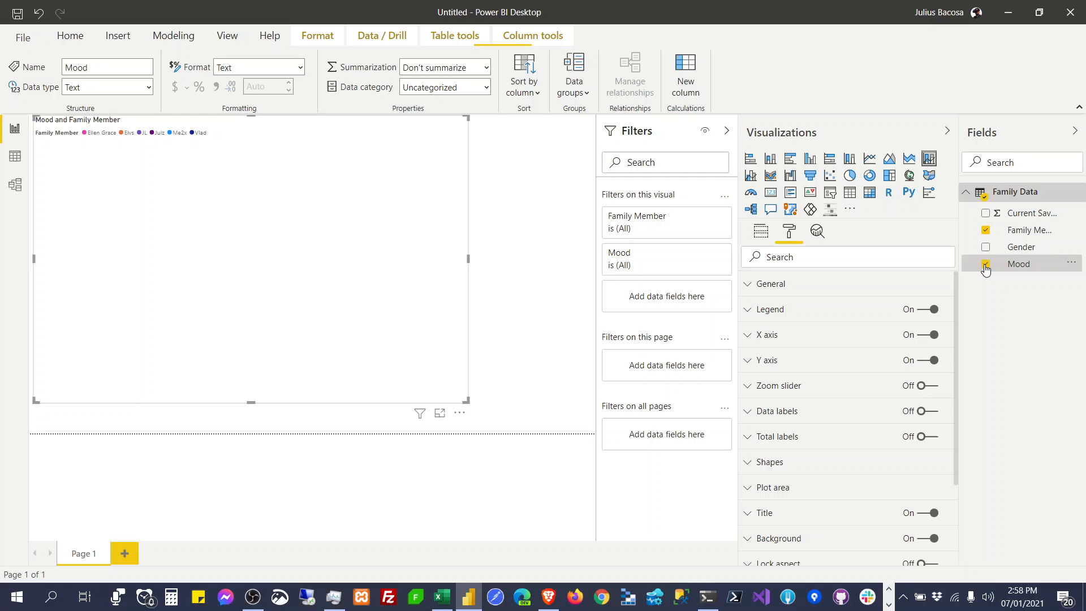
left_click(986, 213)
left_click(985, 265)
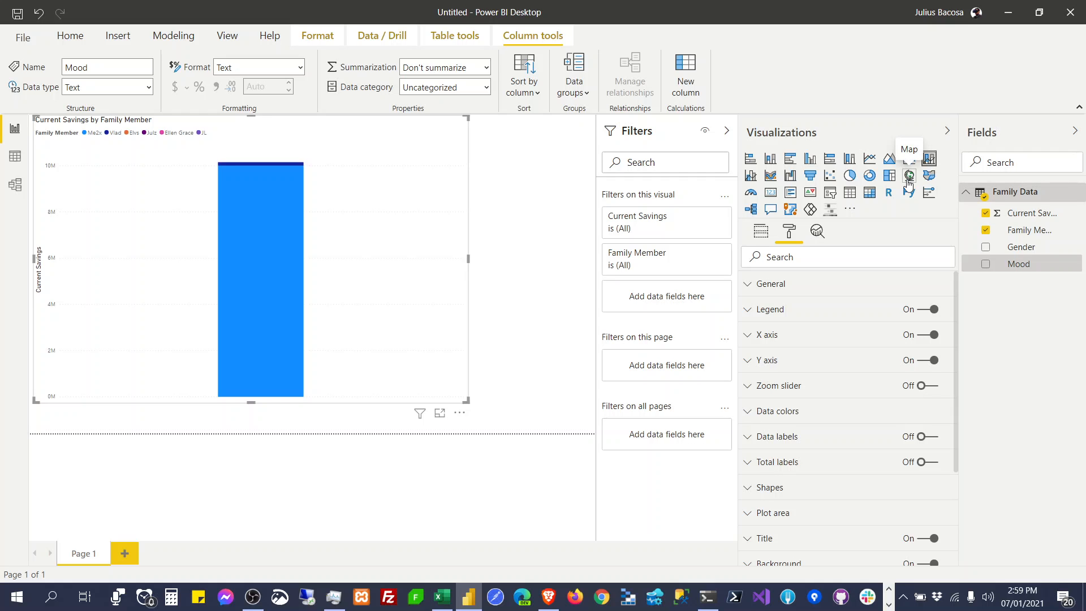
left_click(848, 175)
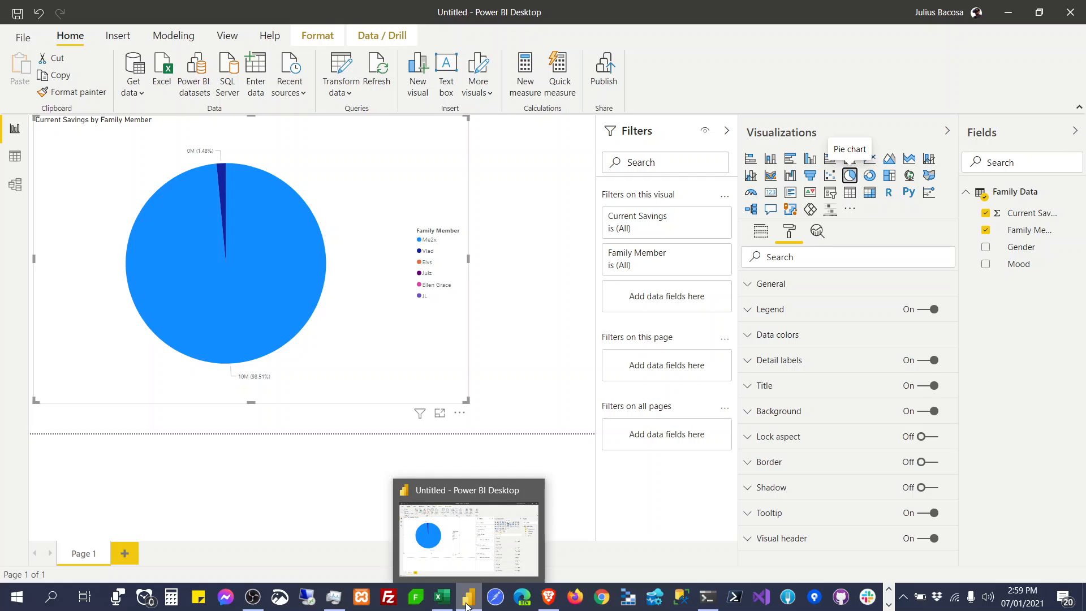
Step: Switch to the Data workbook in Excel and set the Current Savings value in cell E6 to 500000
left_click(442, 599)
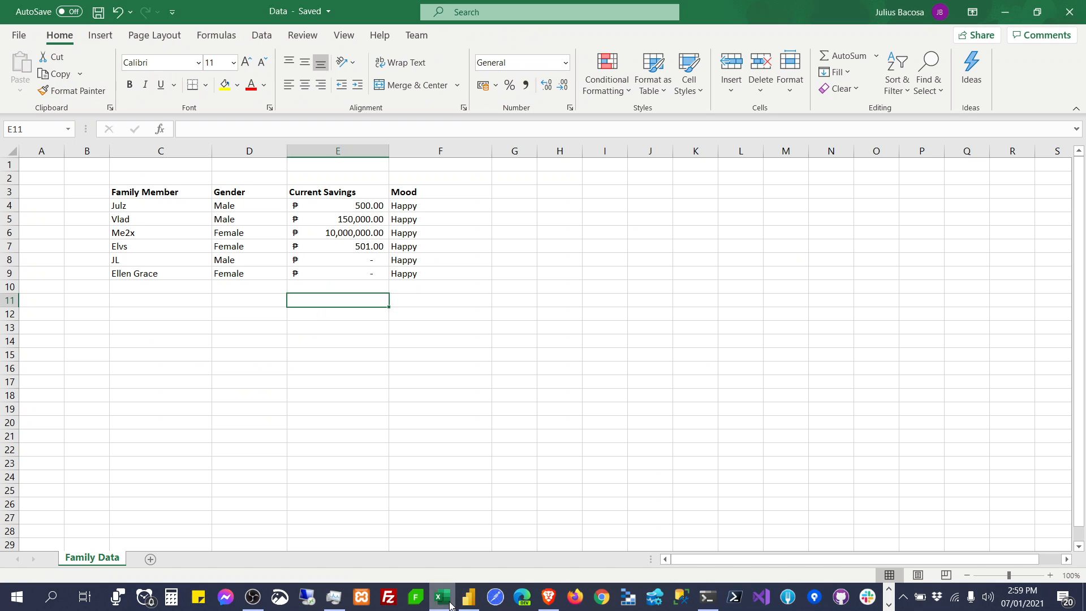
double_click(338, 234)
double_click(374, 234)
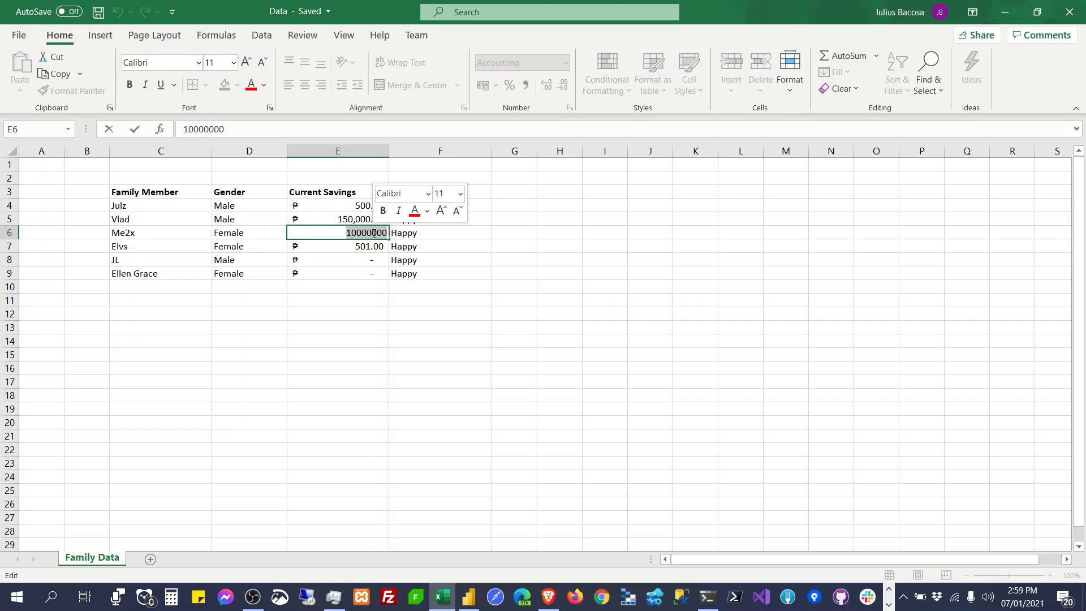
type("5000")
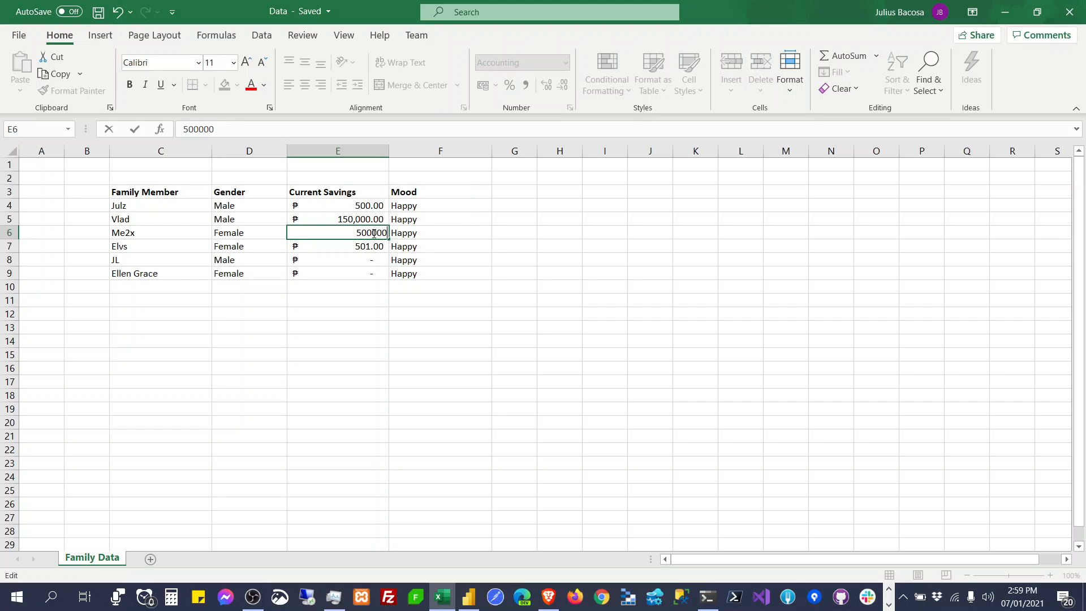
key("Return")
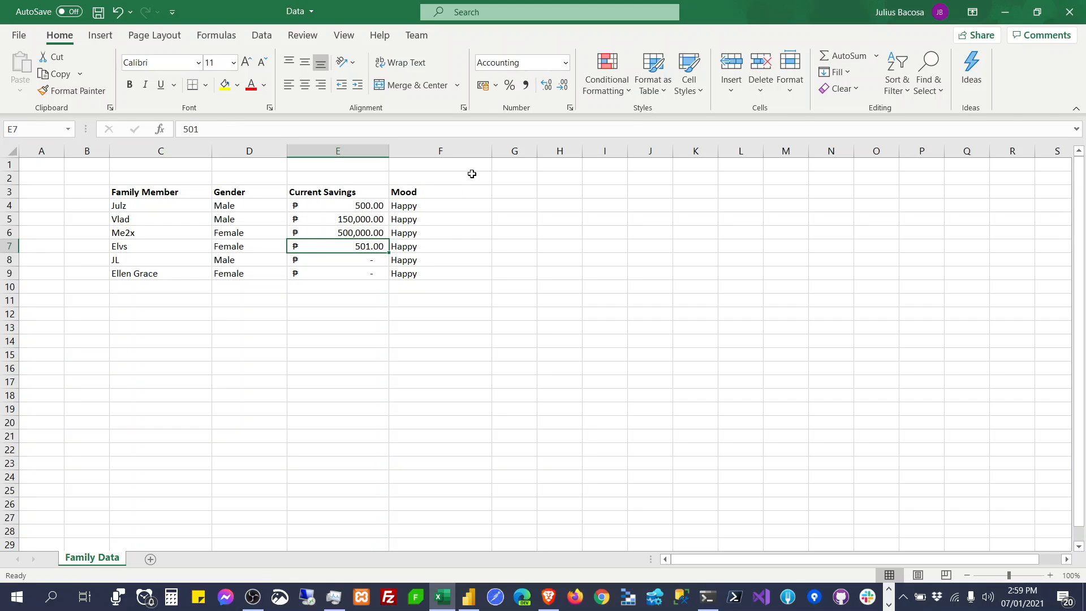
Step: Change the Current Savings value in cell E7 to 75
left_click(371, 205)
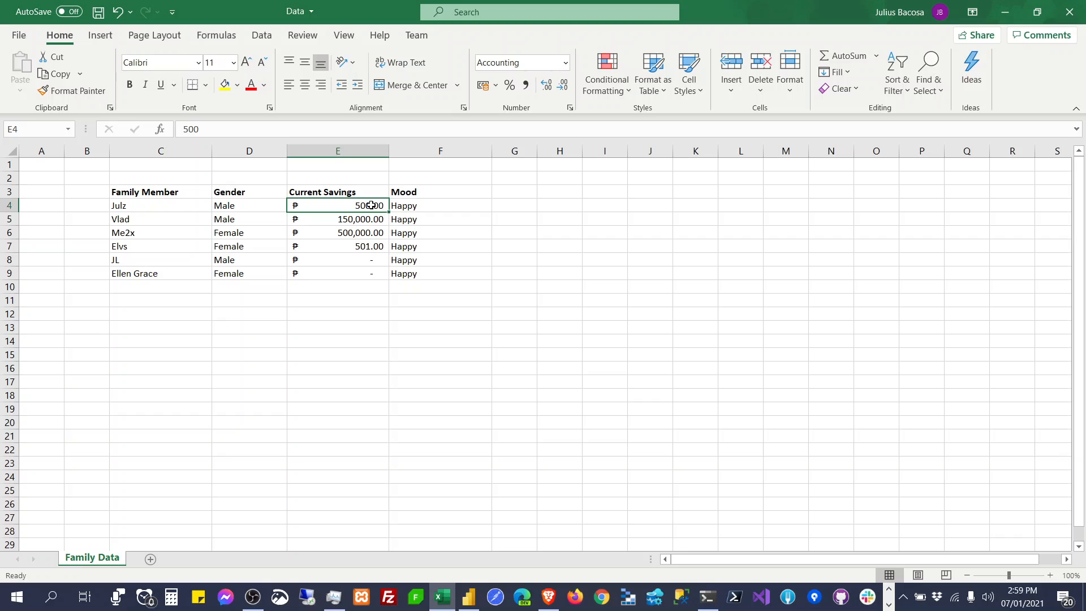
key("Down")
key("Down")
key("Down")
key("Down")
key("Down")
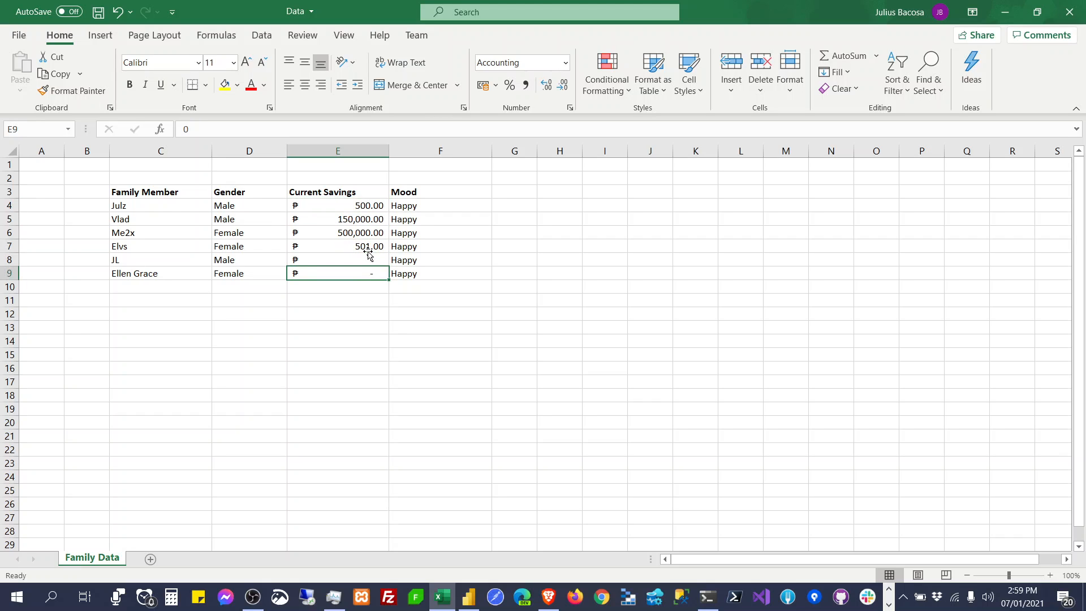
double_click(370, 247)
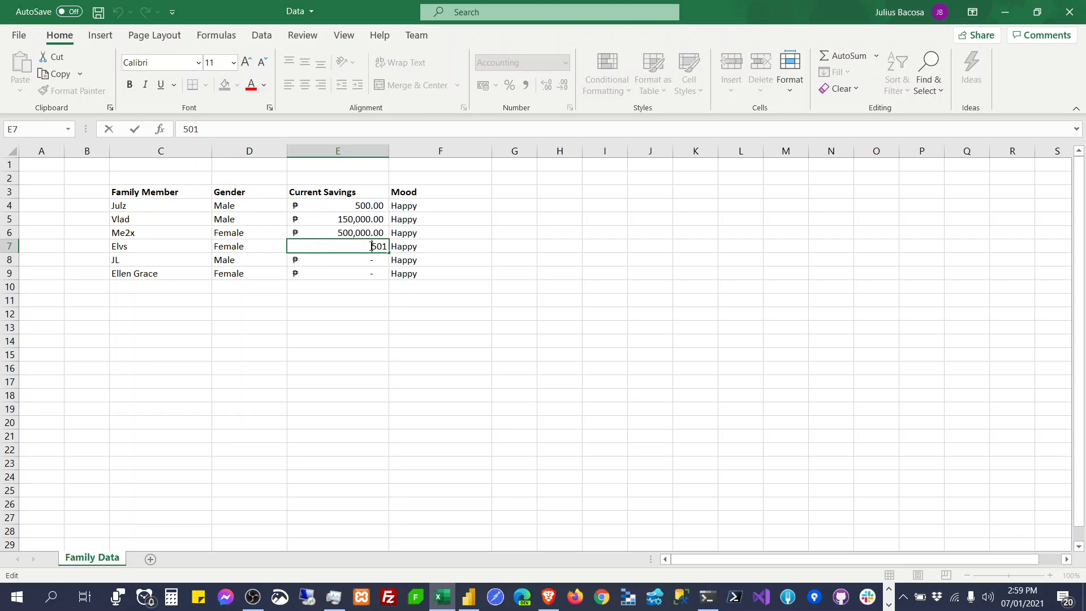
key("BackSpace")
key("BackSpace")
key("Return")
left_click(372, 211)
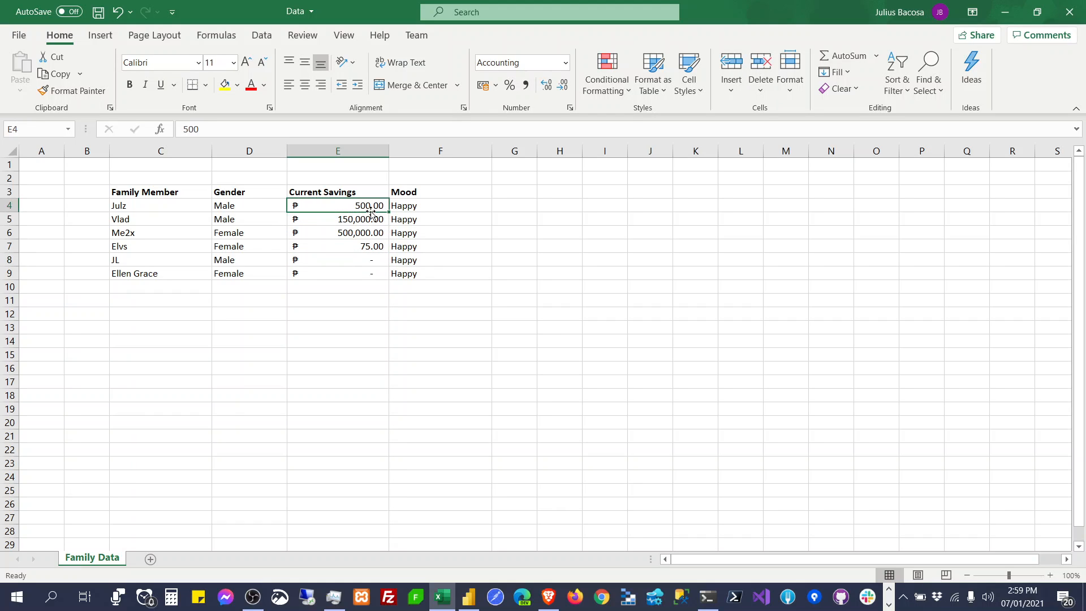
Step: Set the Current Savings value in cell E4 to 1000 and save the workbook
type("10")
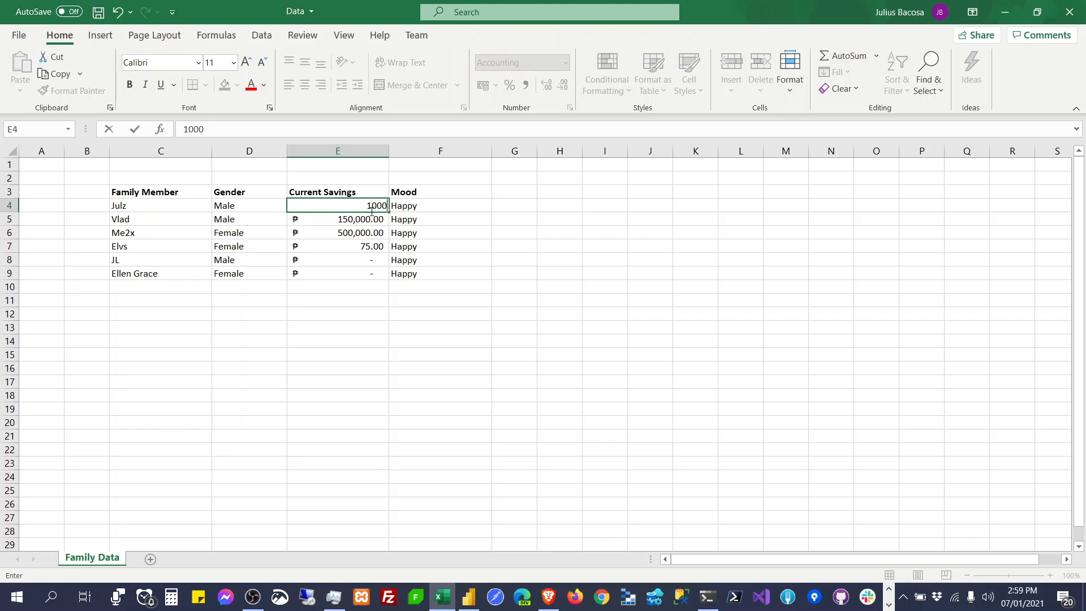
key("Return")
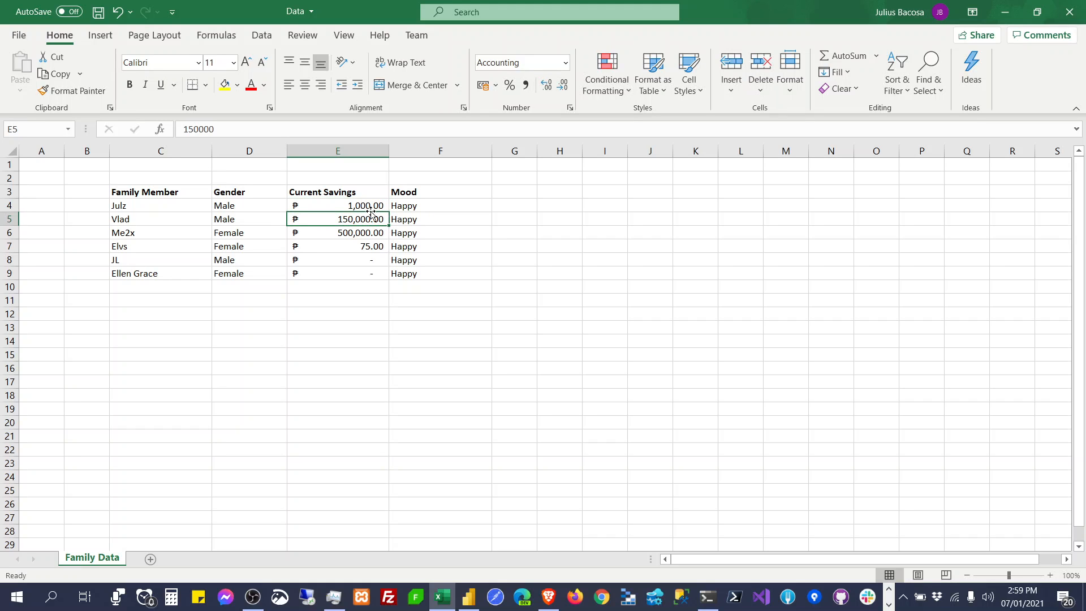
key("ctrl+s")
Step: Switch to Power BI Desktop and load the Family Data sheet from the saved Data Excel workbook as another table
left_click(468, 596)
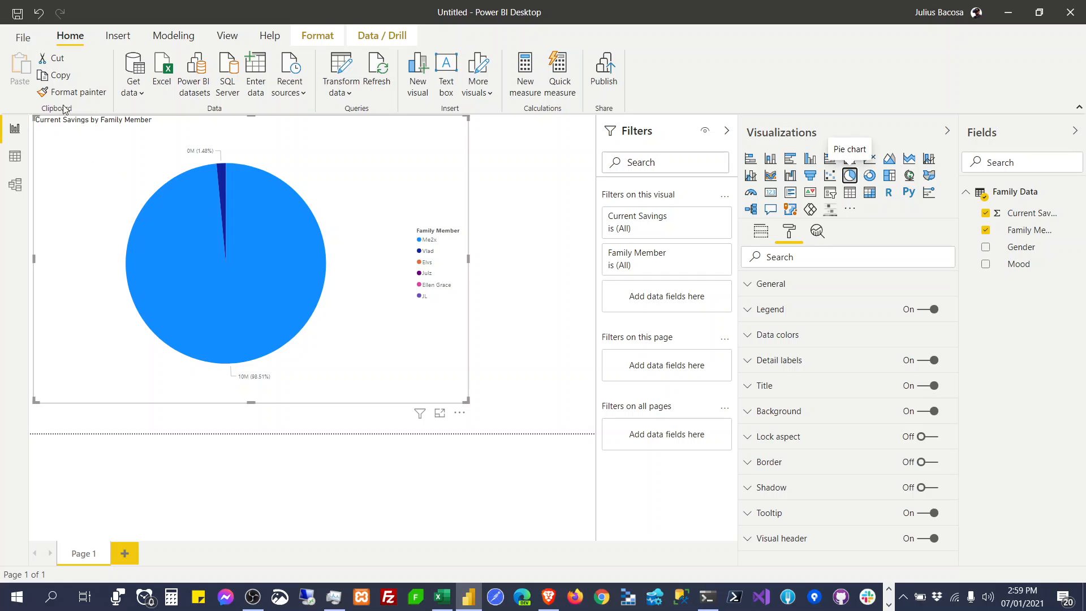
left_click(134, 96)
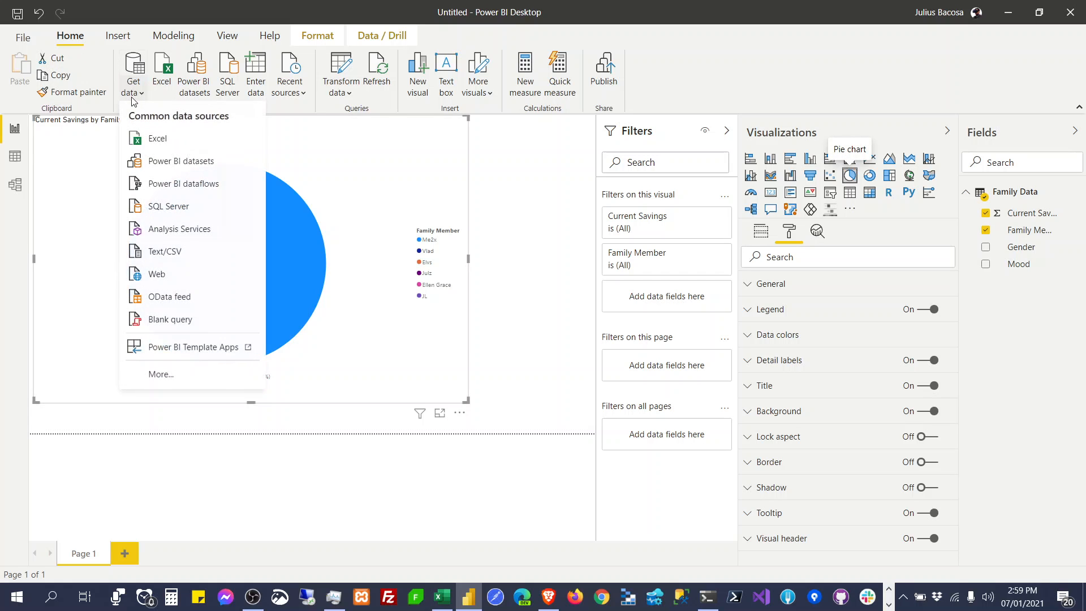
left_click(153, 138)
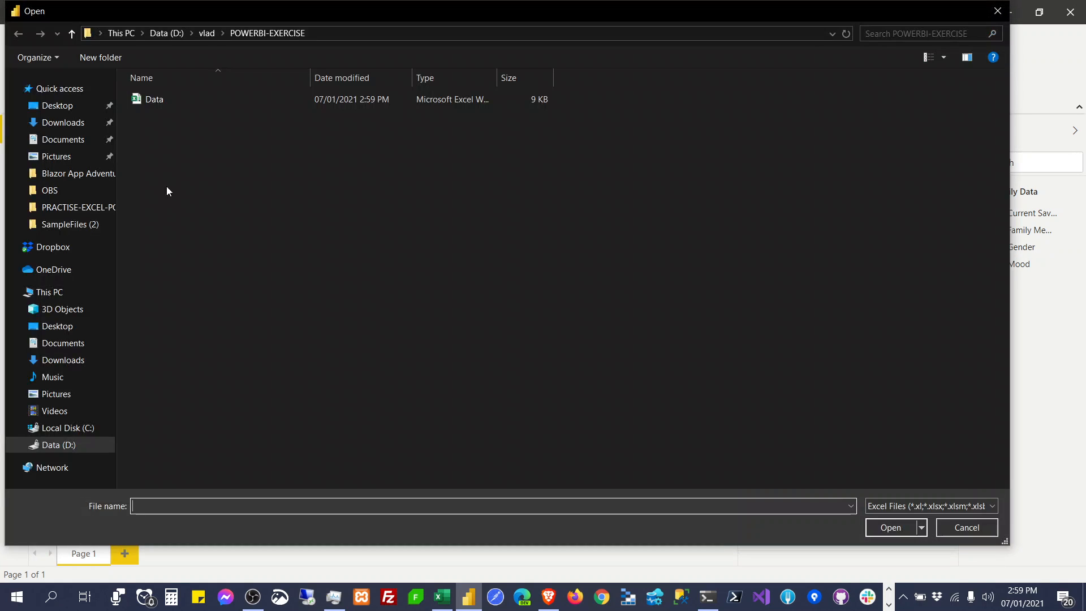
double_click(145, 103)
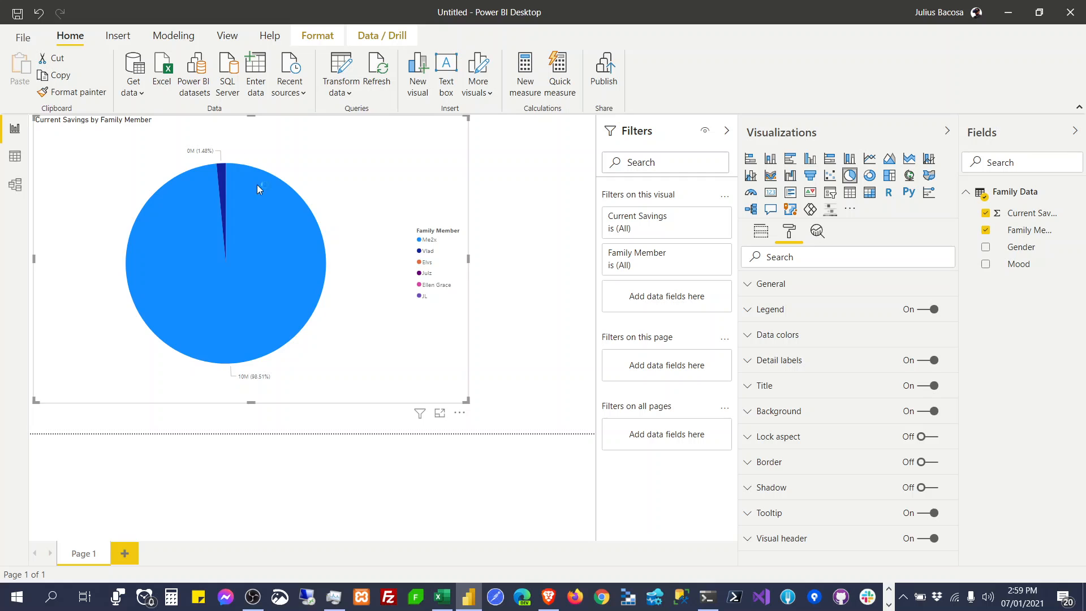
mouse_move(290, 187)
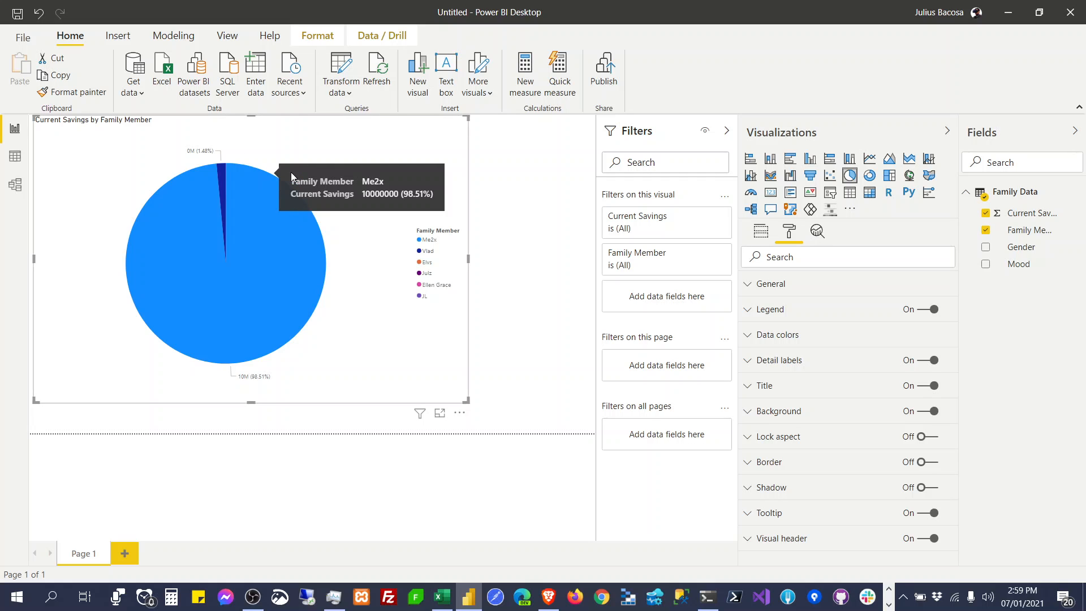
left_click(275, 162)
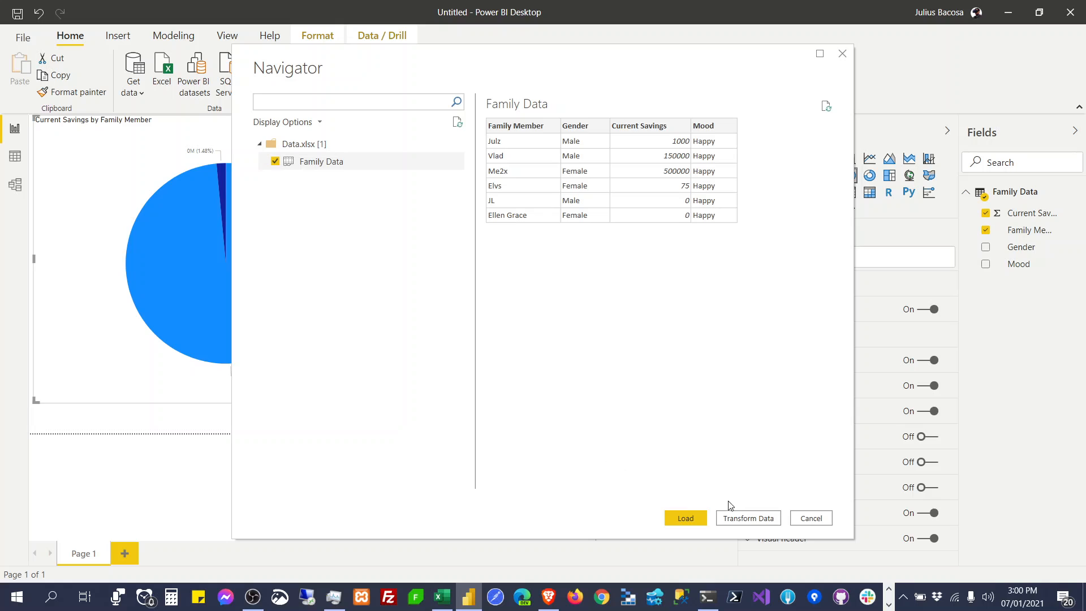
left_click(689, 520)
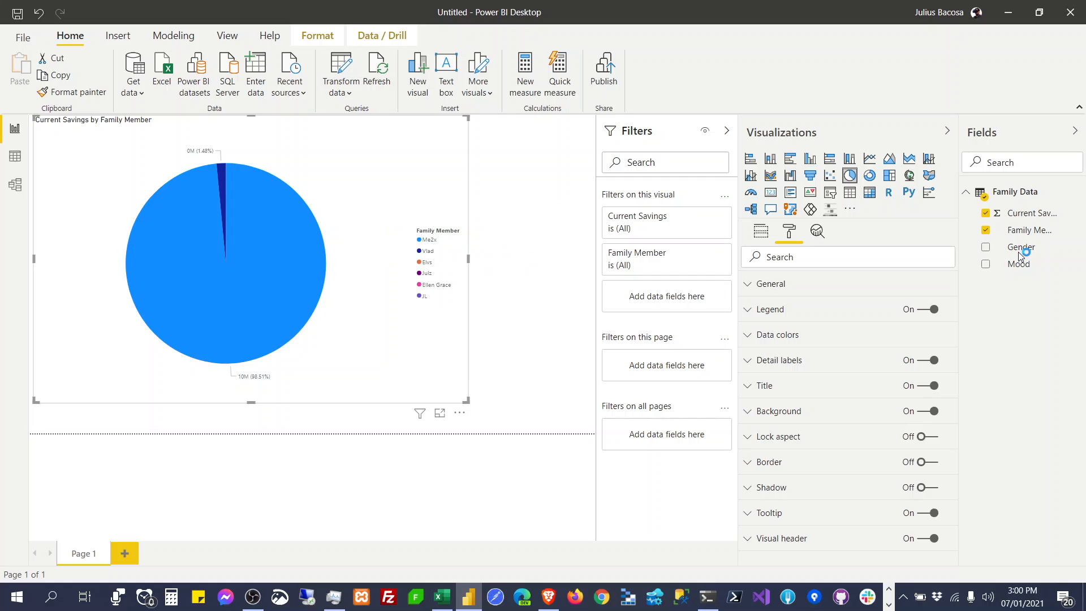
left_click(572, 131)
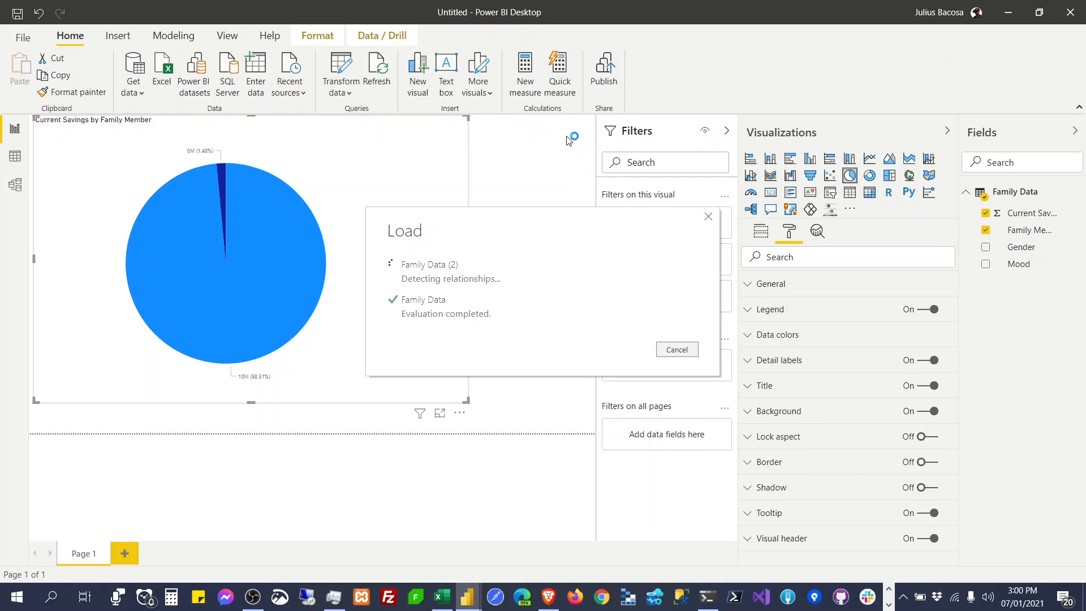
Step: Delete the original Family Data table from the report's data model
left_click(999, 194)
right_click(1000, 194)
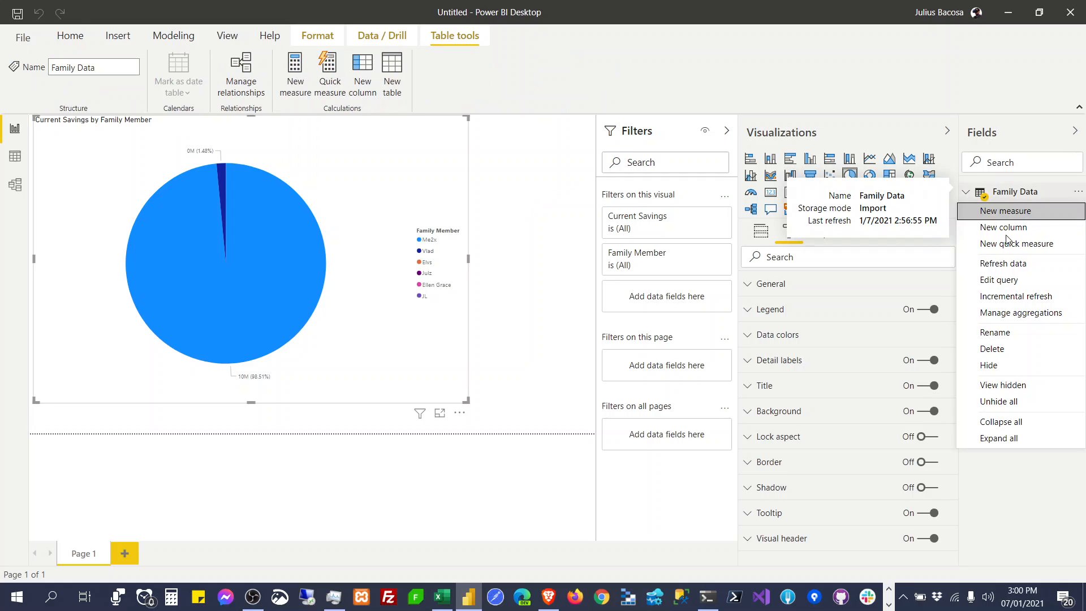
left_click(1009, 343)
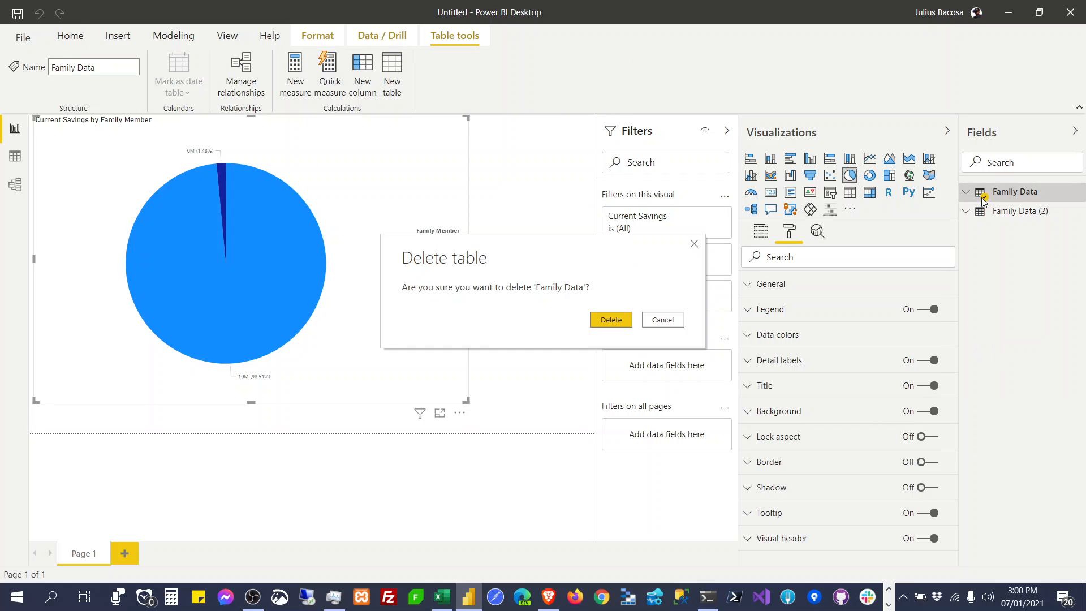
left_click(612, 320)
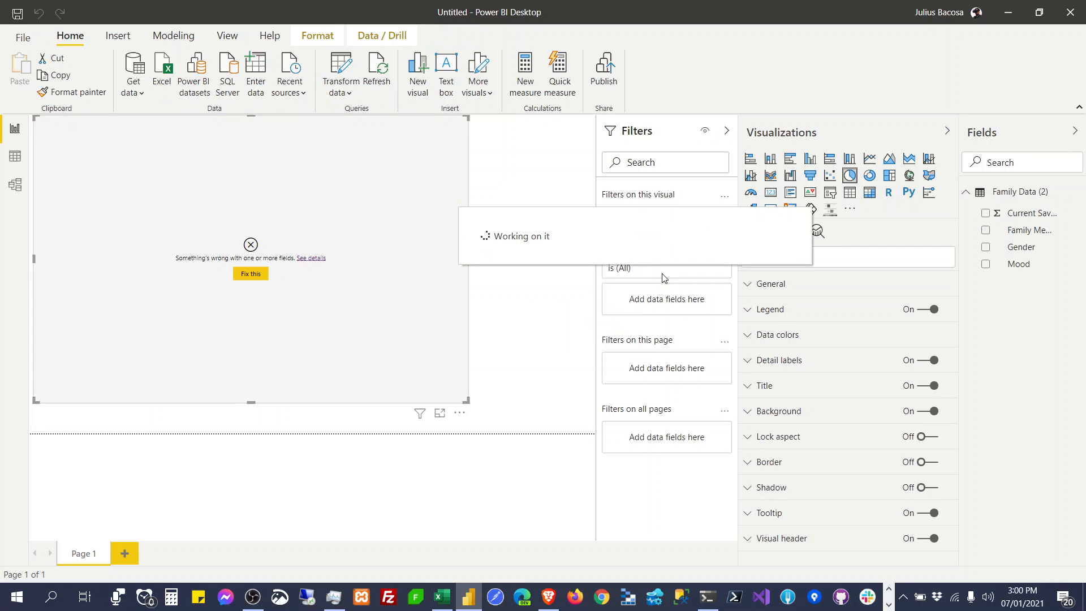
Step: Remove the broken fields from the pie chart and populate it with Family Member and Current Savings from Family Data (2)
left_click(985, 231)
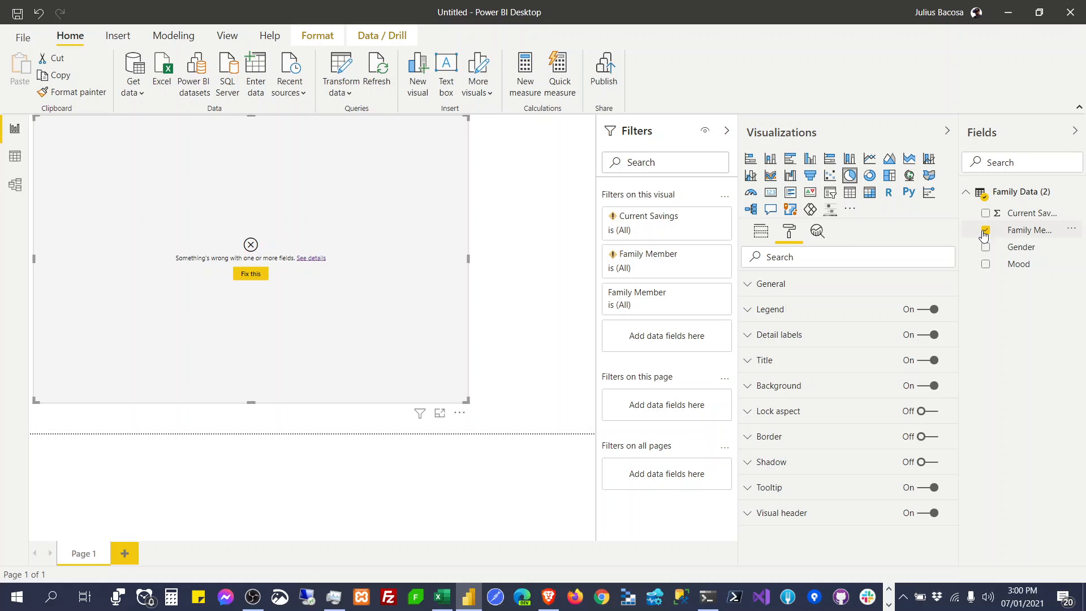
left_click(252, 276)
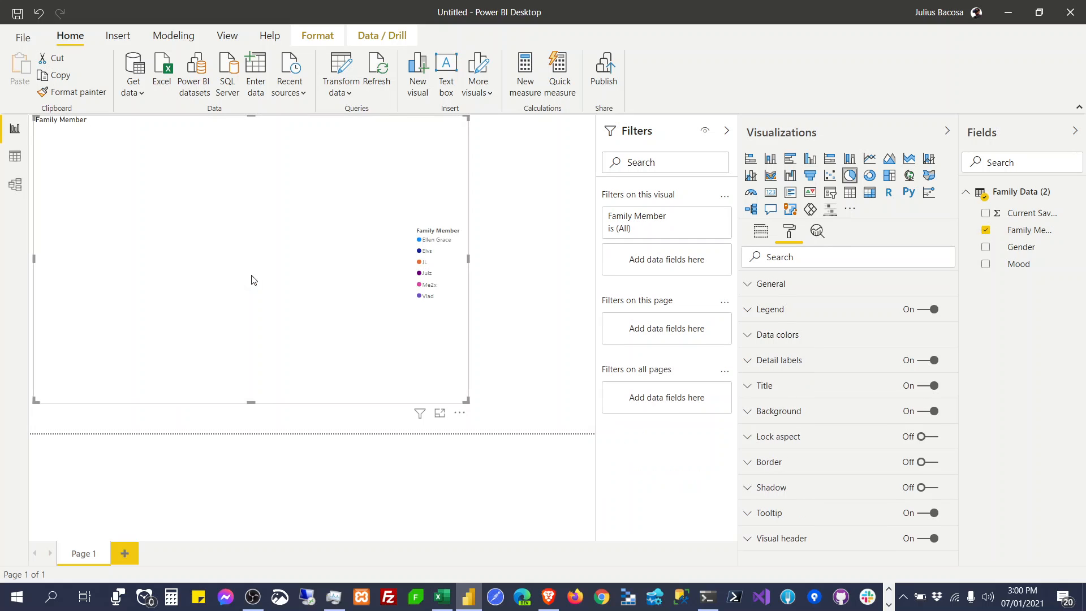
left_click(986, 214)
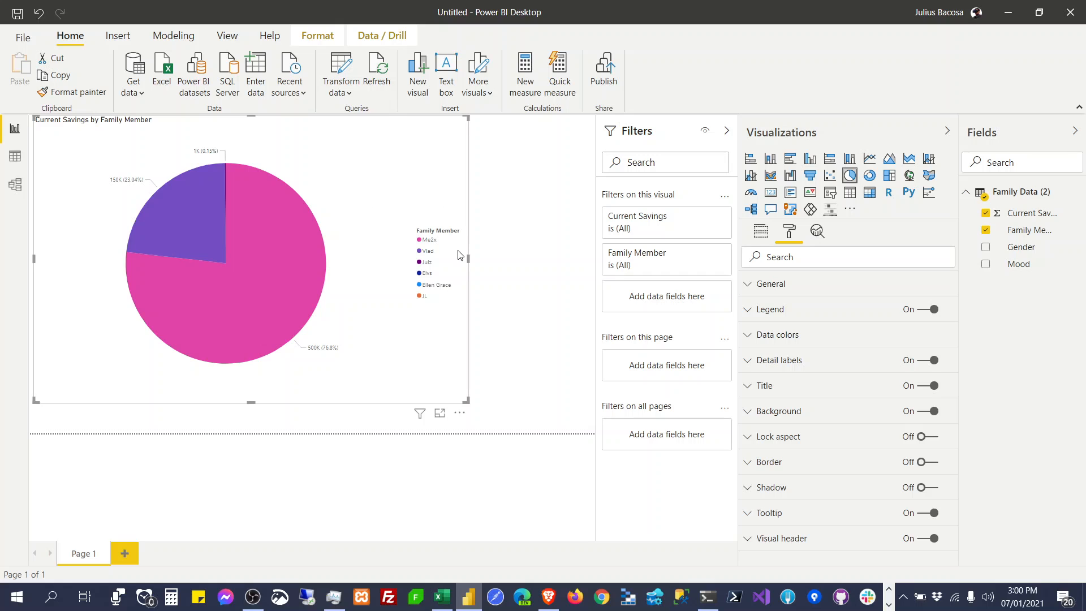
Step: Switch to the Data workbook in Excel, set the Current Savings value in cell E7 to 75000, and save
left_click(443, 596)
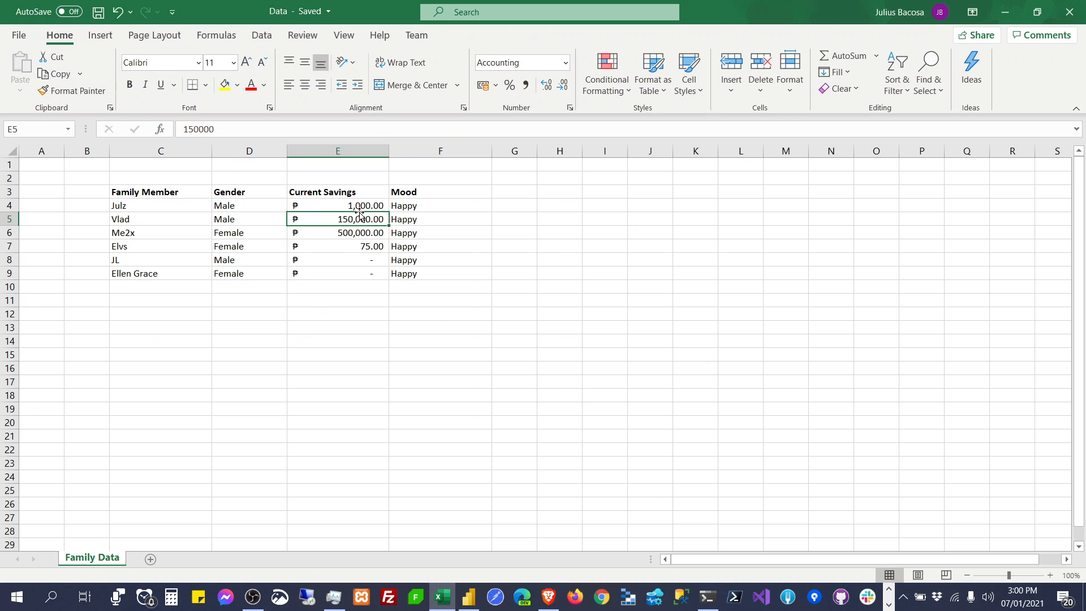
left_click(359, 247)
double_click(359, 247)
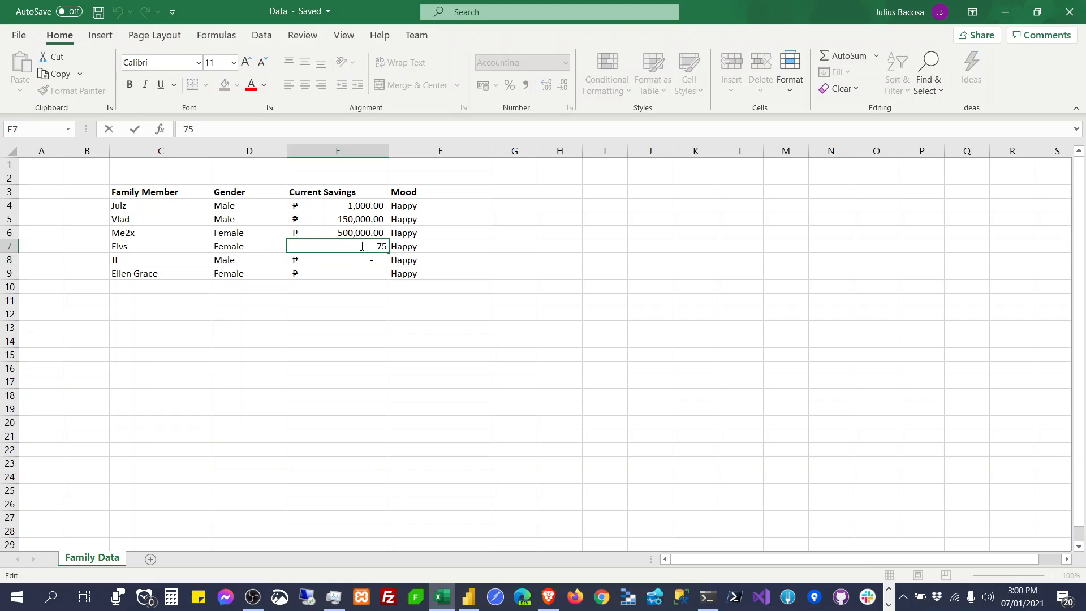
double_click(383, 245)
type("75000")
key("Return")
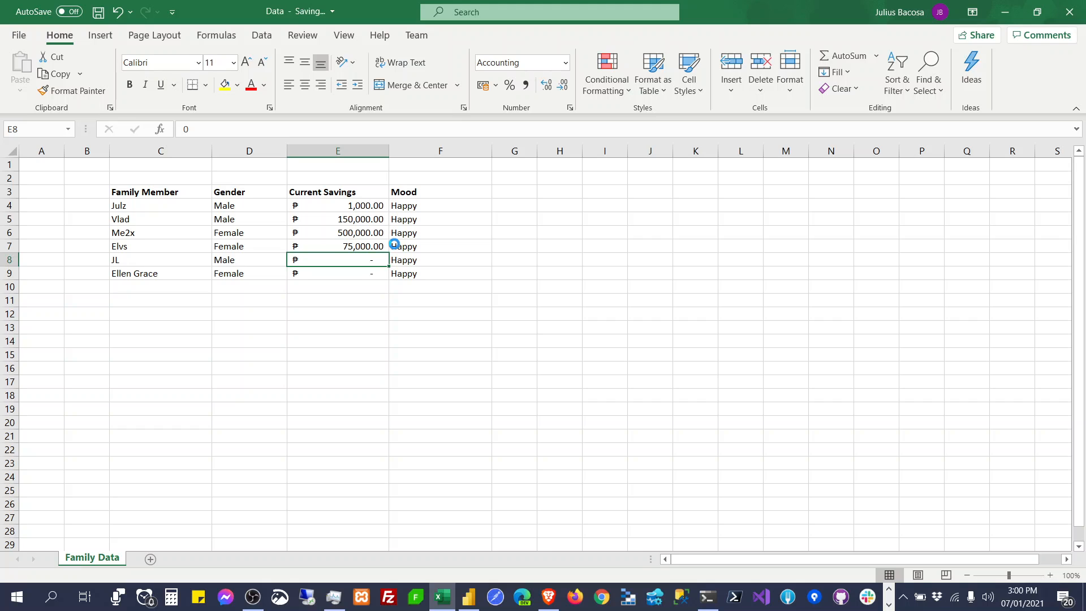
Step: Return to Power BI Desktop and load the updated Family Data sheet from the Data workbook alongside Family Data (2)
key("alt+Tab")
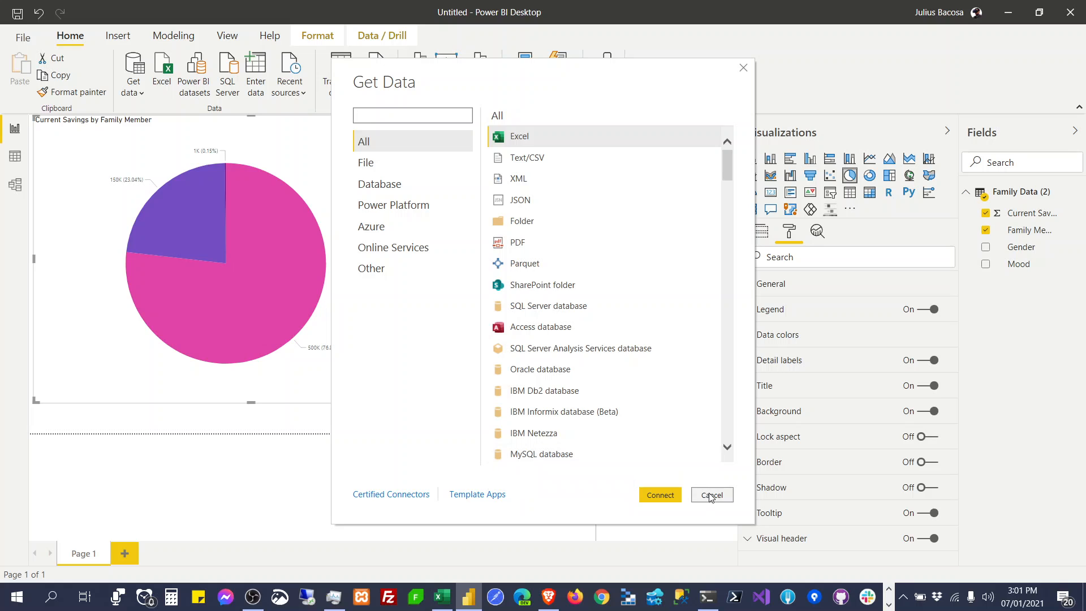
left_click(666, 499)
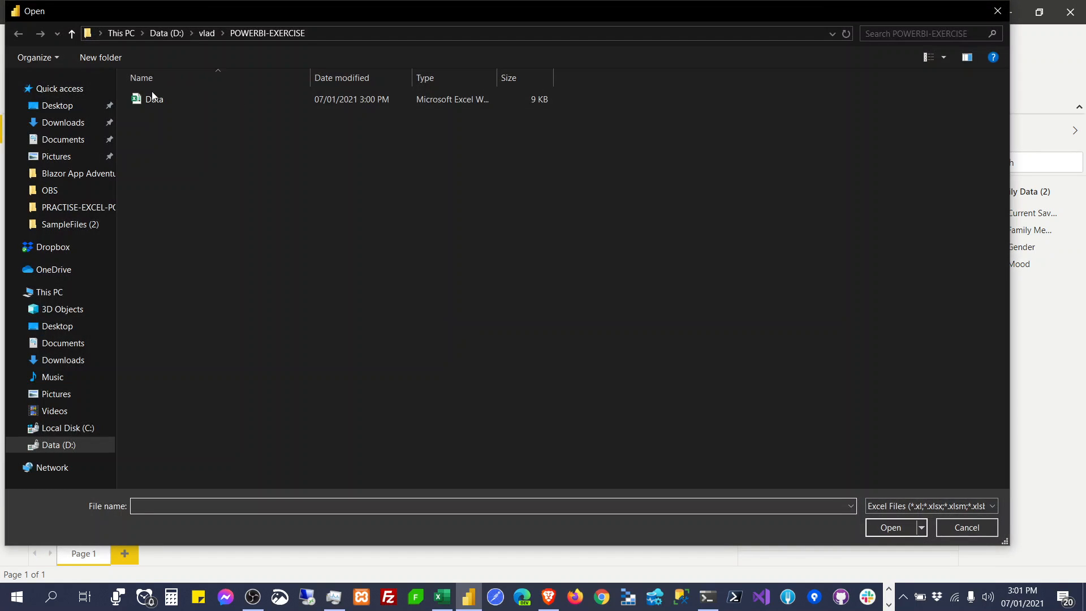
double_click(150, 103)
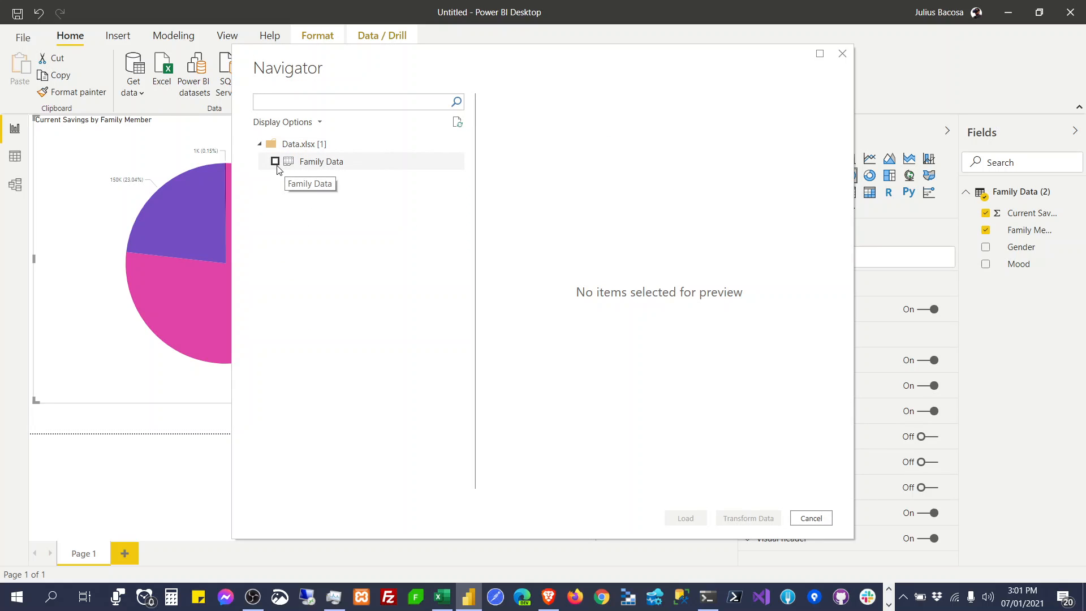
left_click(276, 162)
left_click(695, 519)
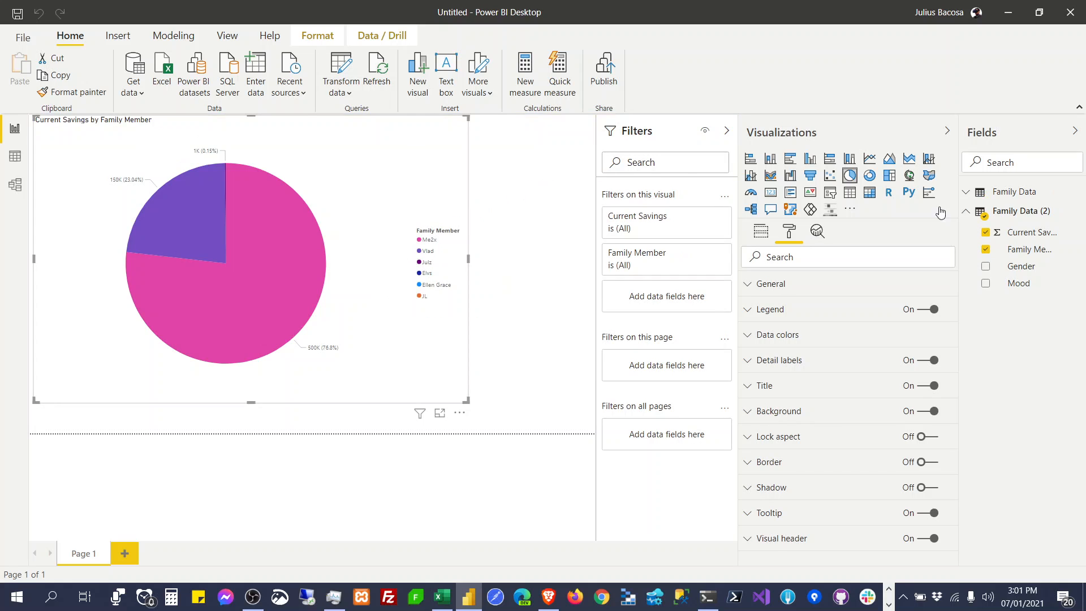
Step: Delete the newly loaded Family Data table, keeping Family Data (2)
left_click(1013, 198)
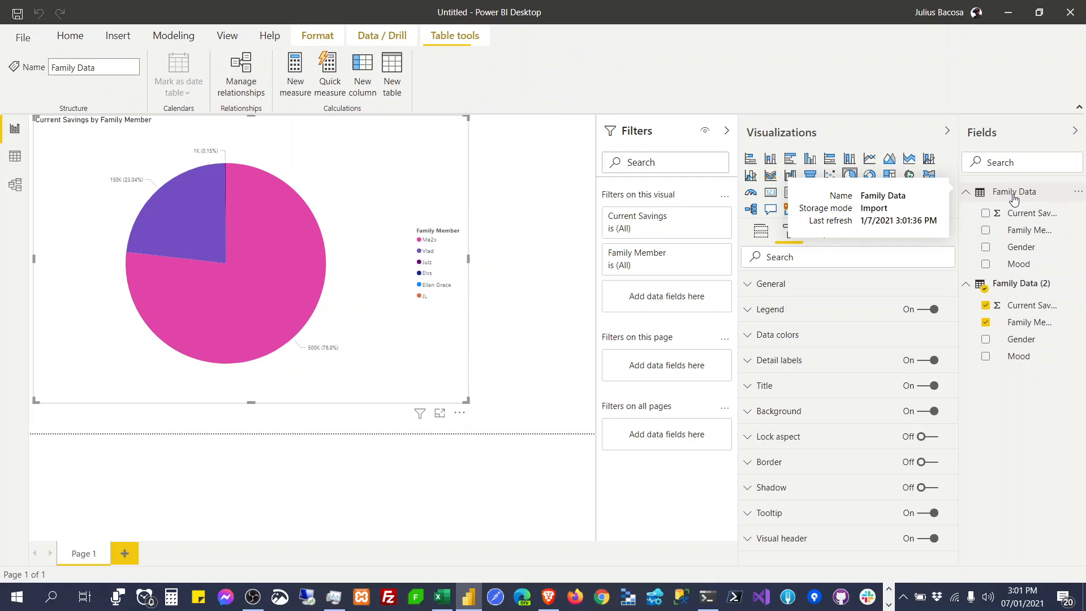
right_click(1013, 195)
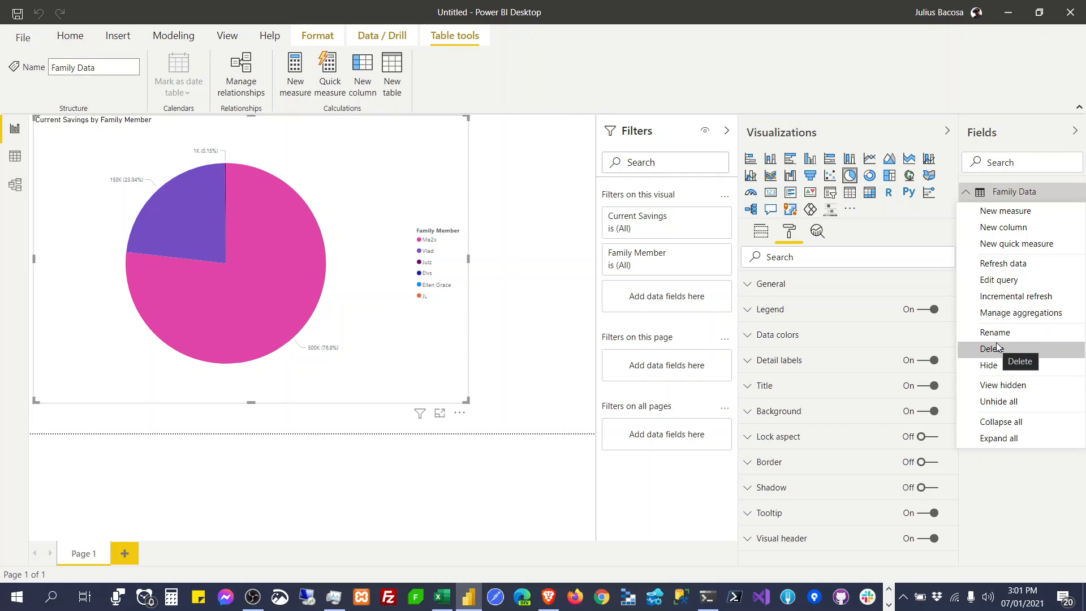
left_click(998, 347)
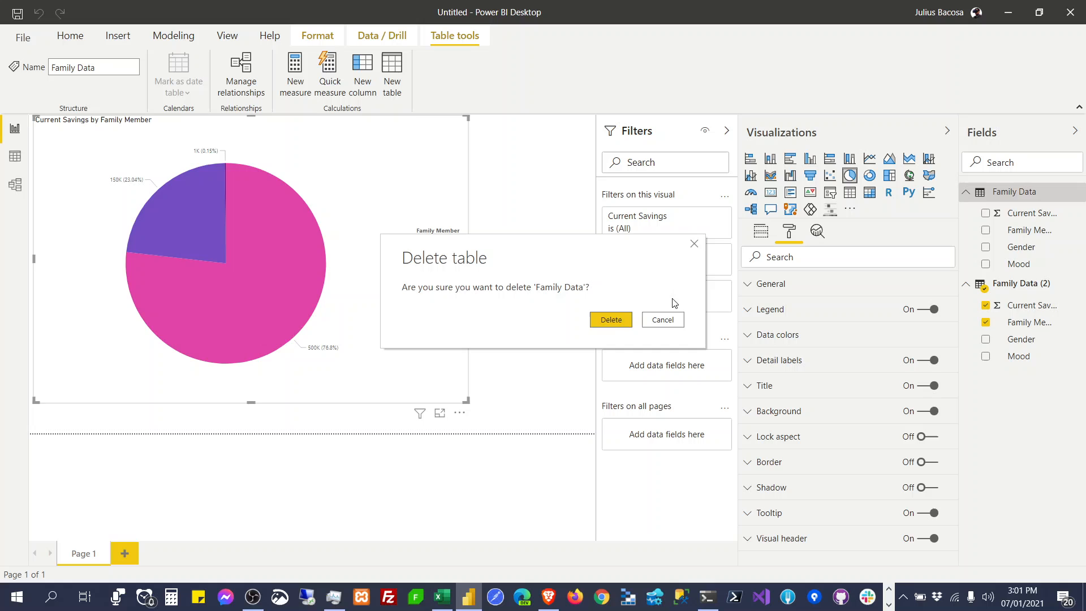
left_click(610, 322)
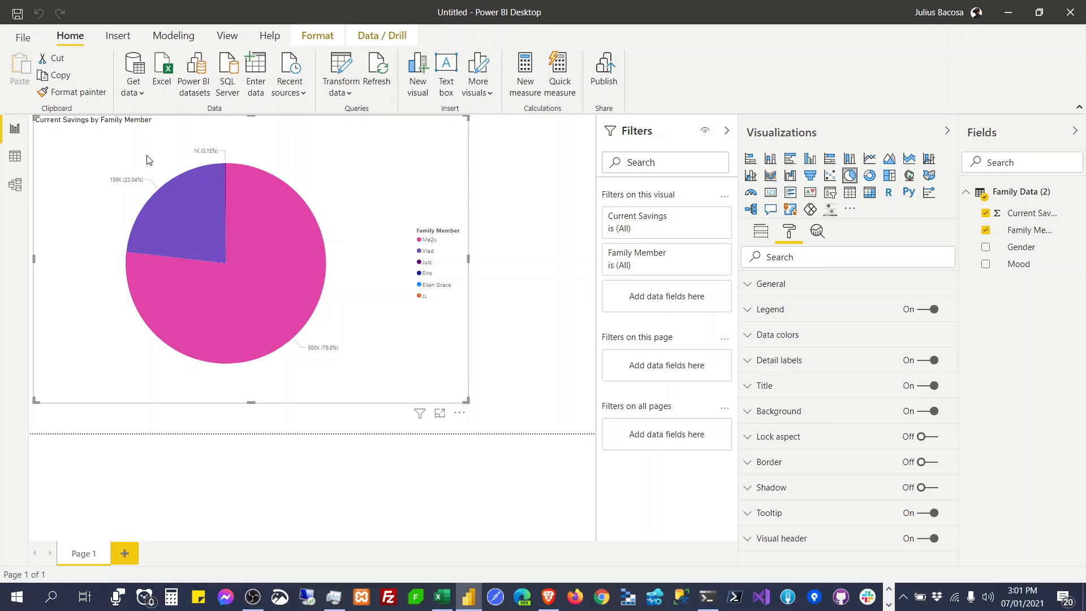
Step: Delete the Family Data (2) table that feeds the pie chart
left_click(187, 189)
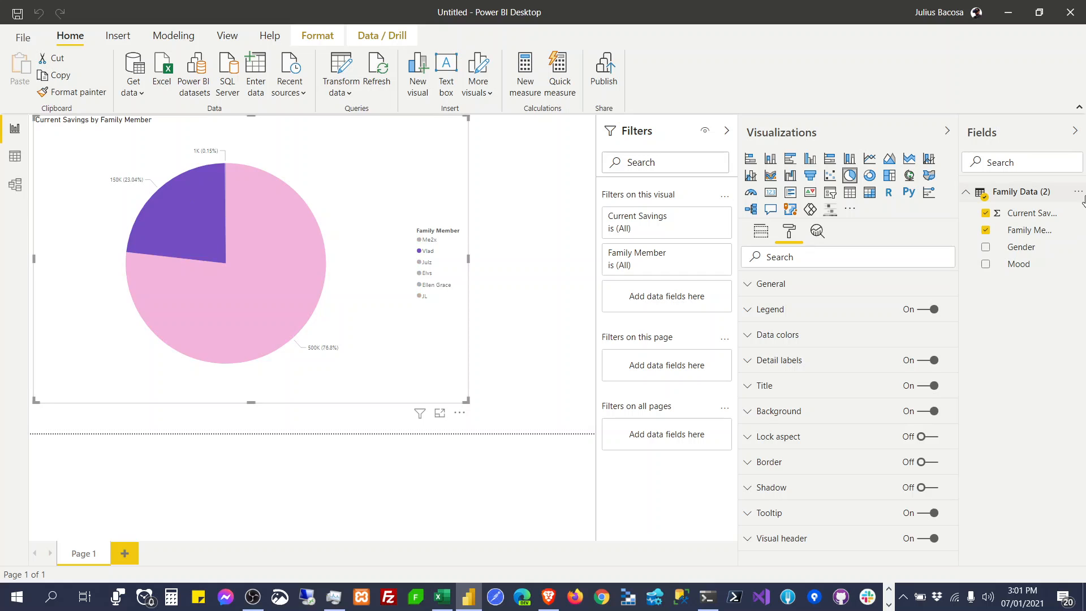
right_click(1000, 198)
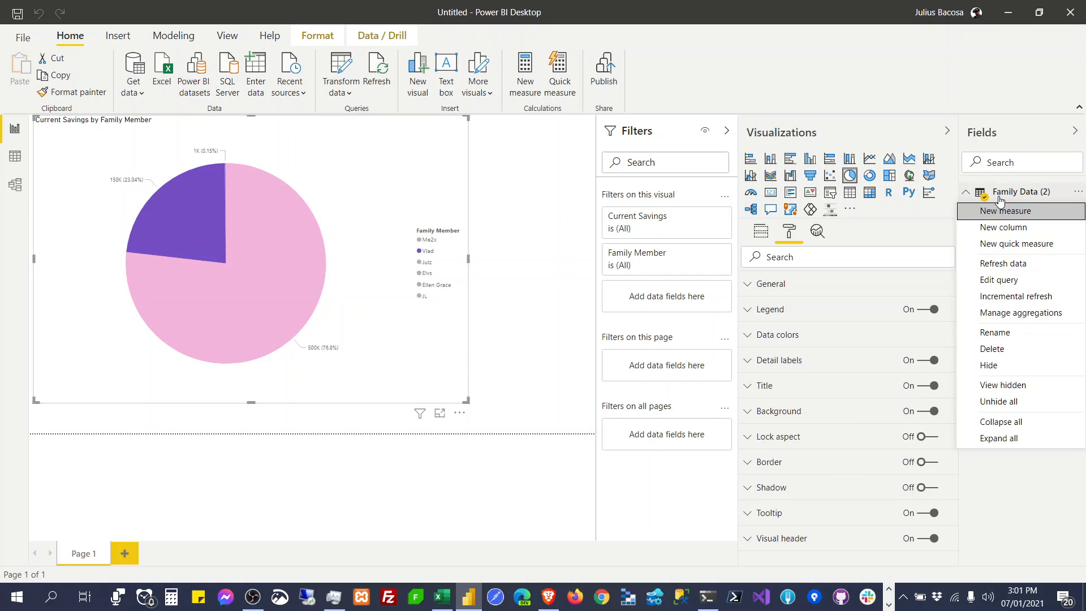
left_click(1009, 353)
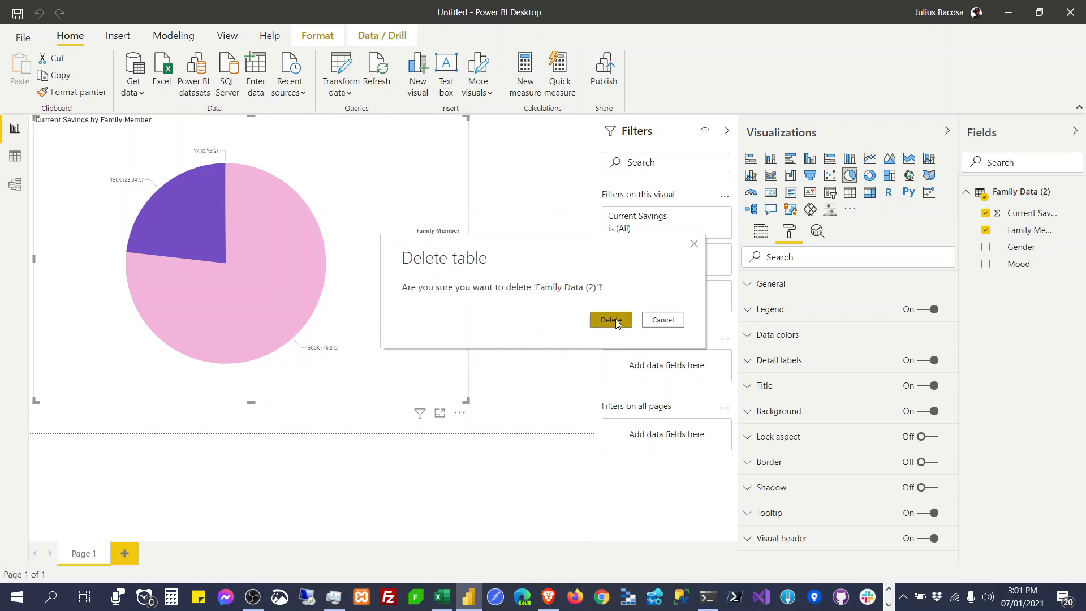
left_click(615, 320)
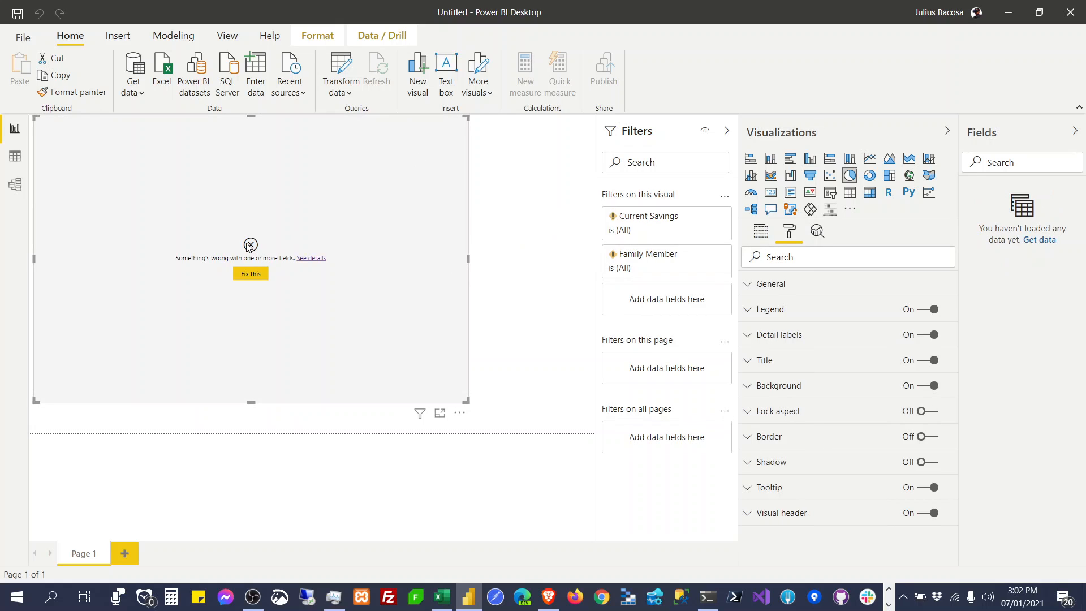
Step: Start a new blank report and close the current untitled report without saving its changes
left_click(25, 39)
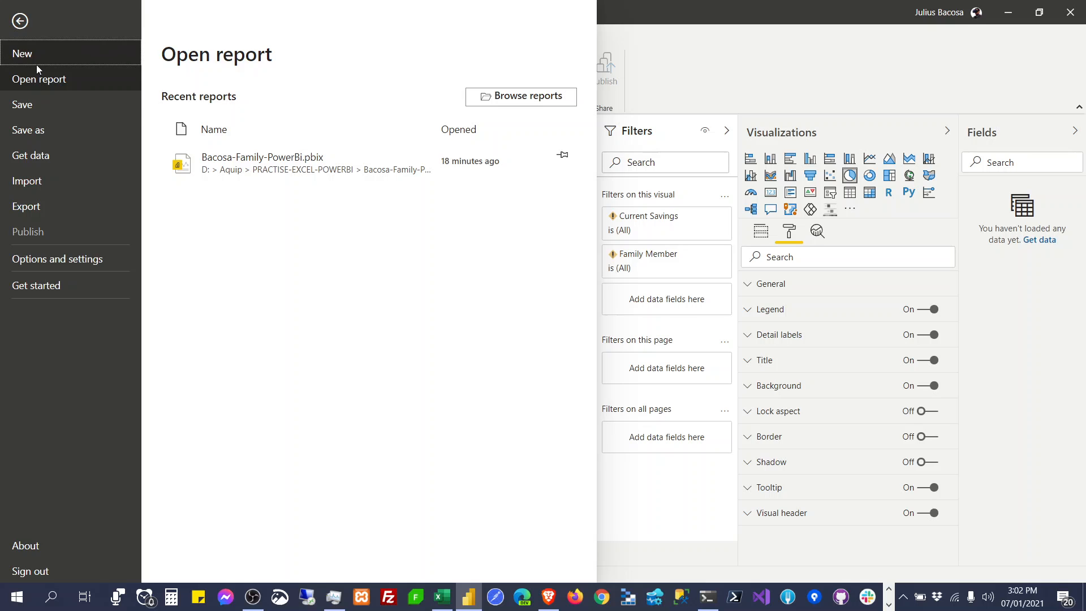
left_click(53, 57)
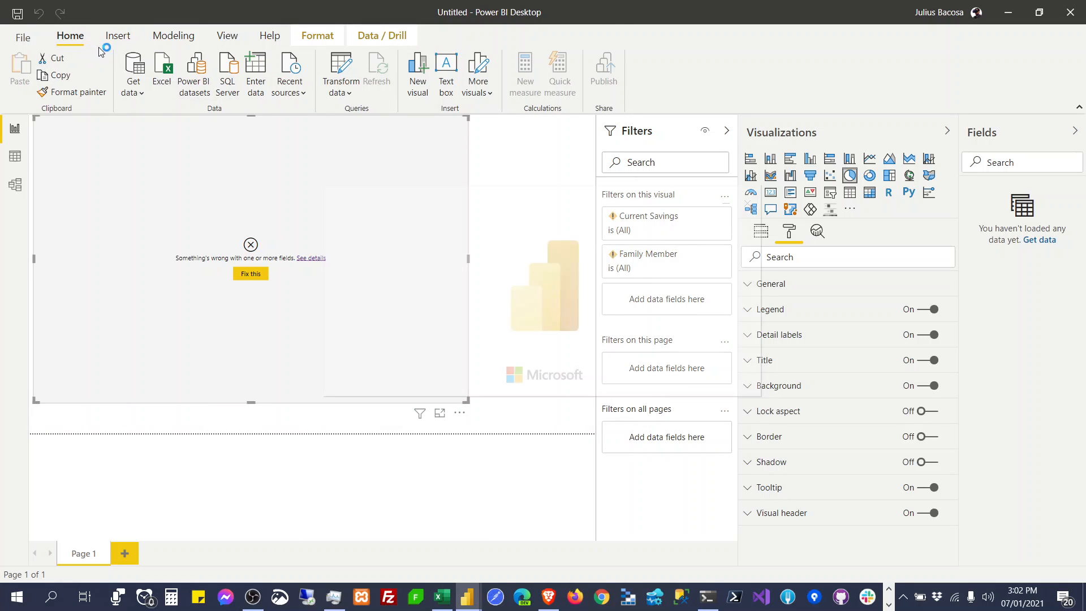
left_click(1065, 19)
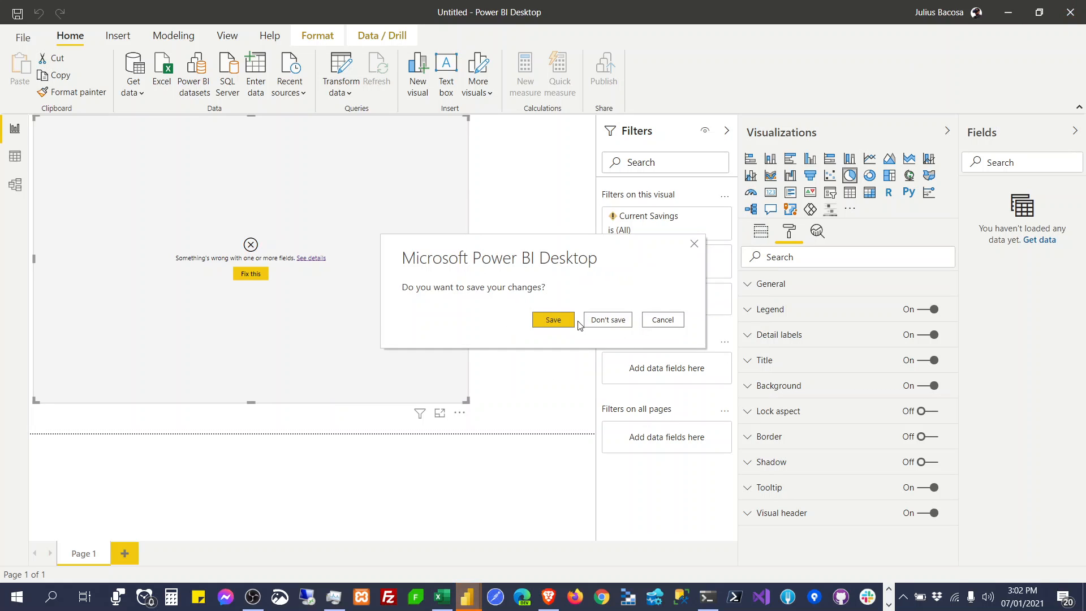
left_click(603, 318)
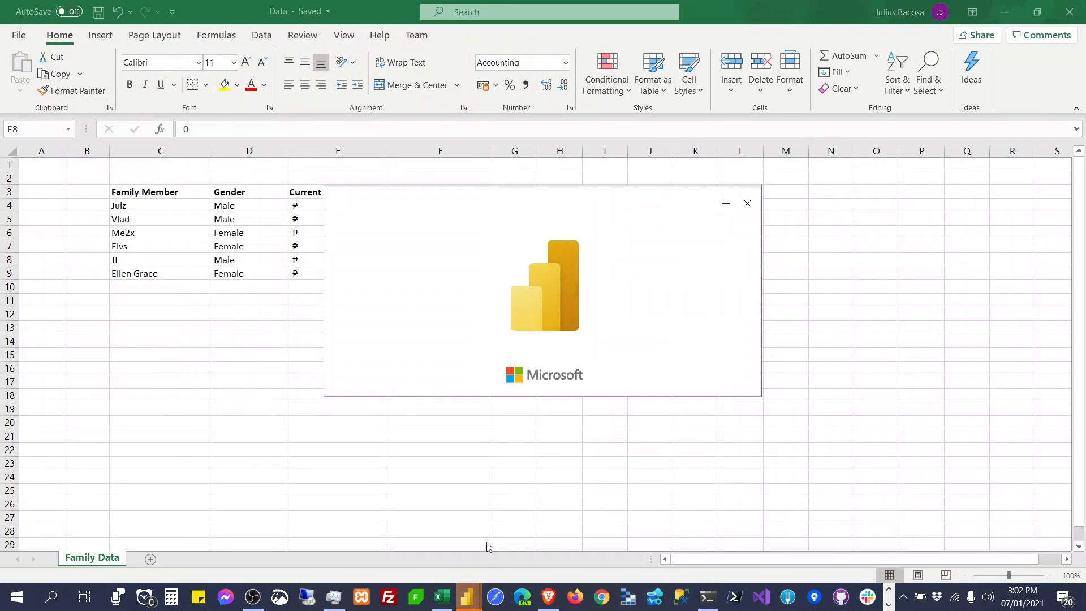
mouse_move(475, 601)
left_click(251, 603)
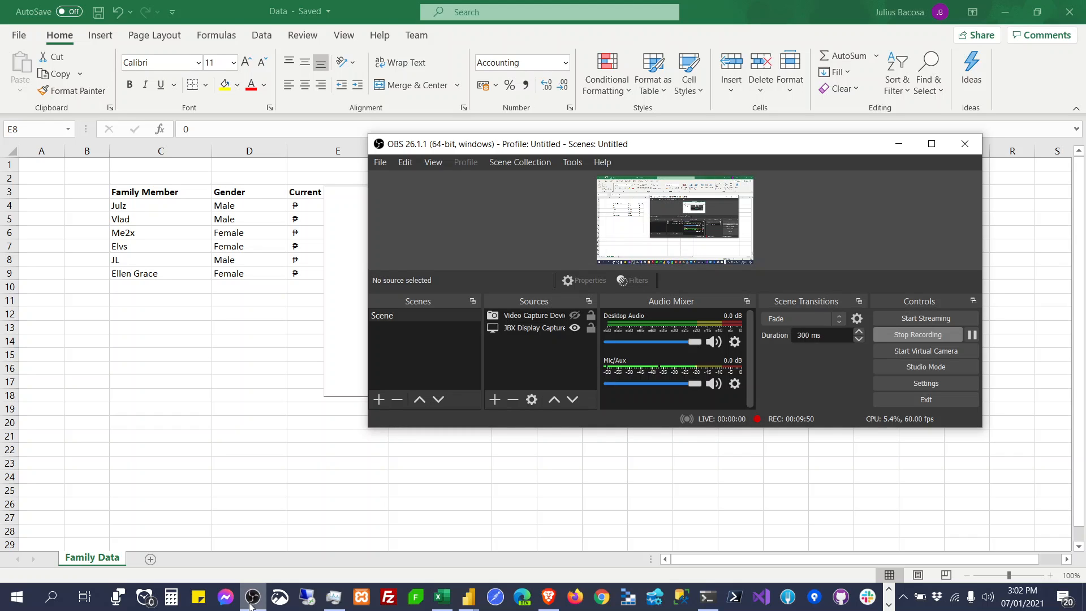
left_click(250, 604)
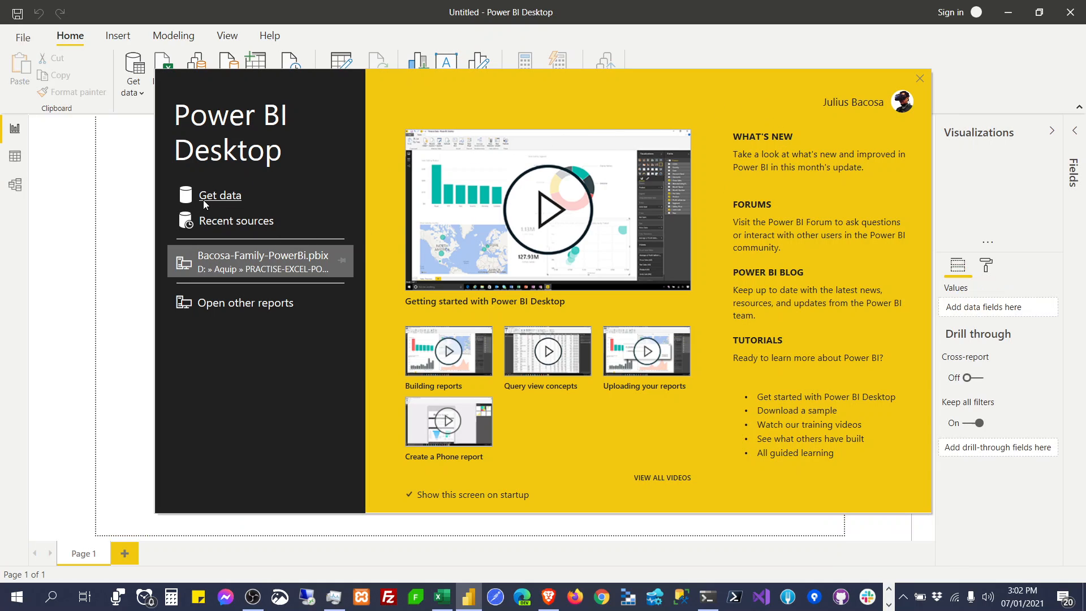
Step: Import the Family Data sheet from the Data workbook into the new blank report
left_click(920, 79)
left_click(266, 329)
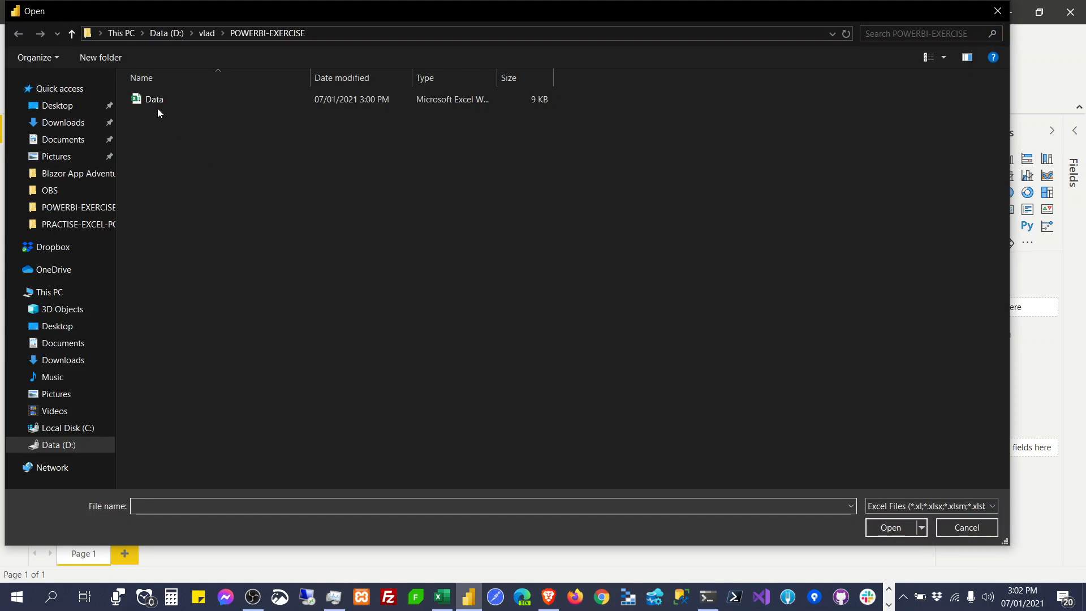
double_click(158, 107)
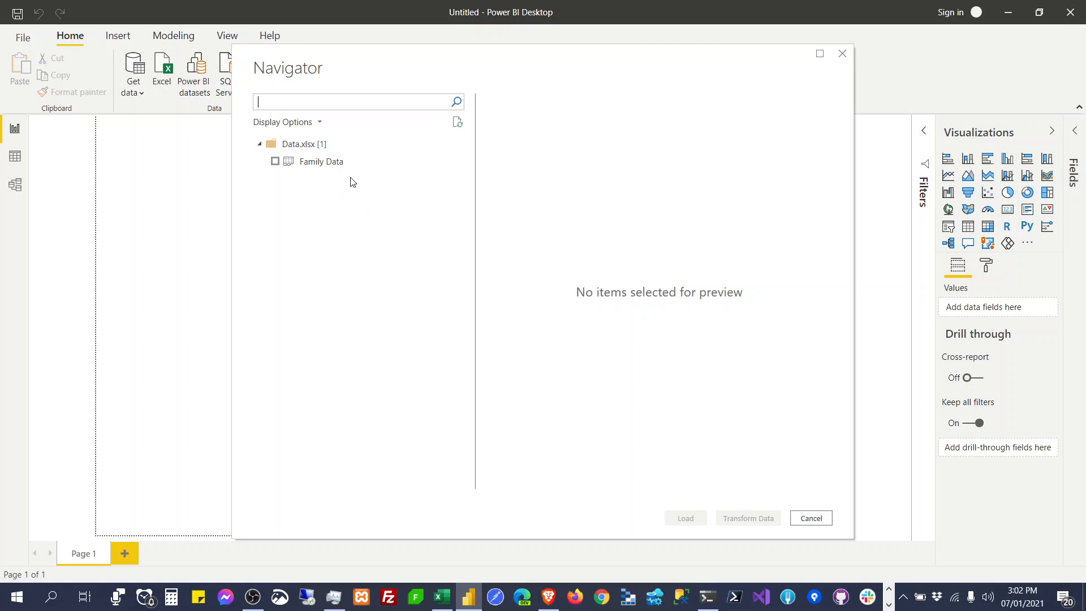
left_click(275, 162)
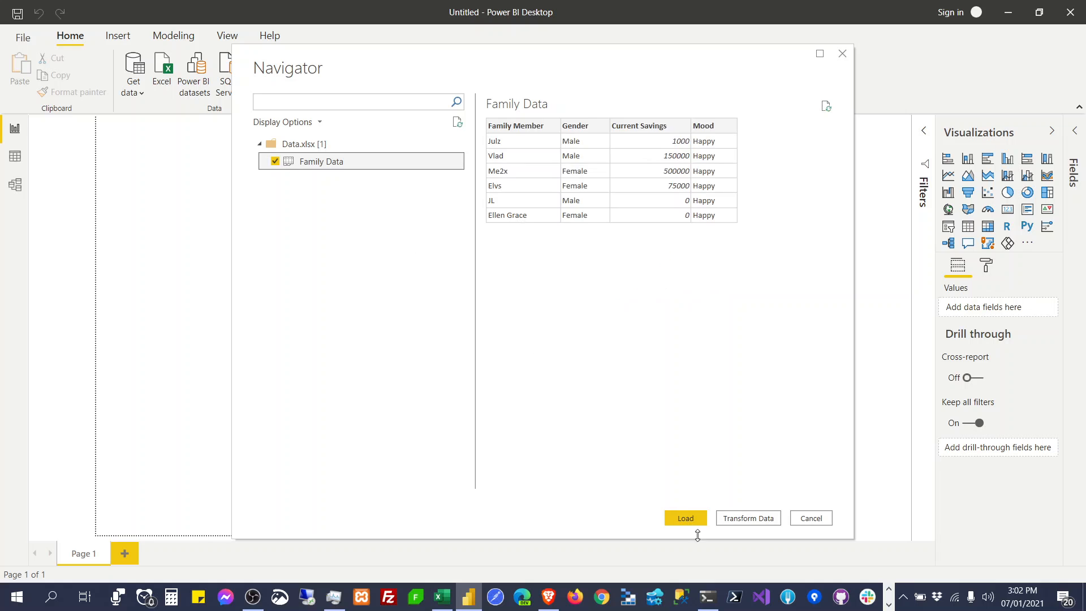
left_click(686, 519)
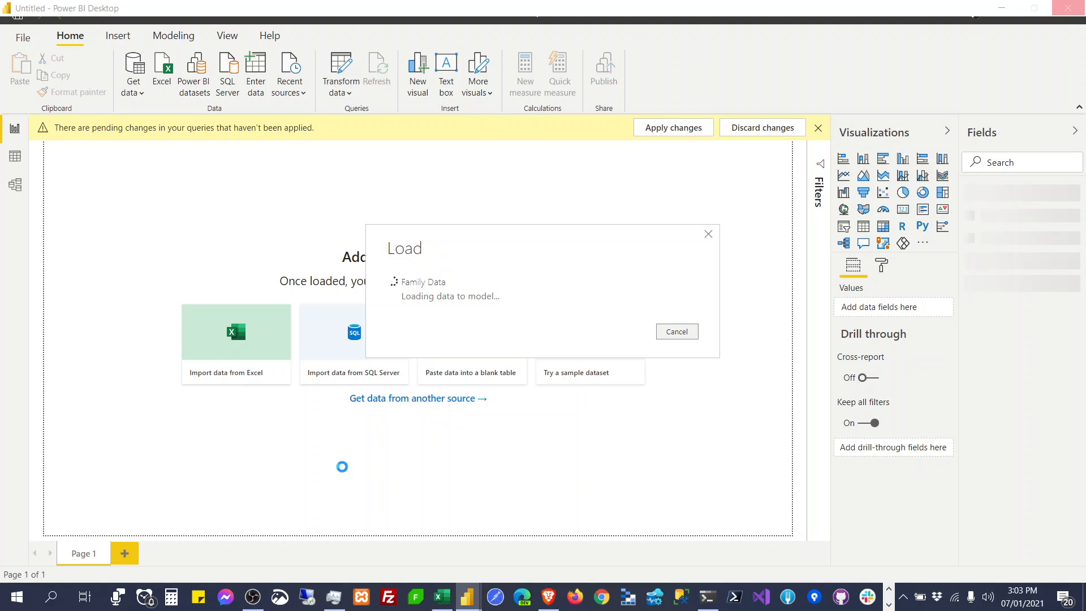
left_click(253, 597)
left_click(255, 600)
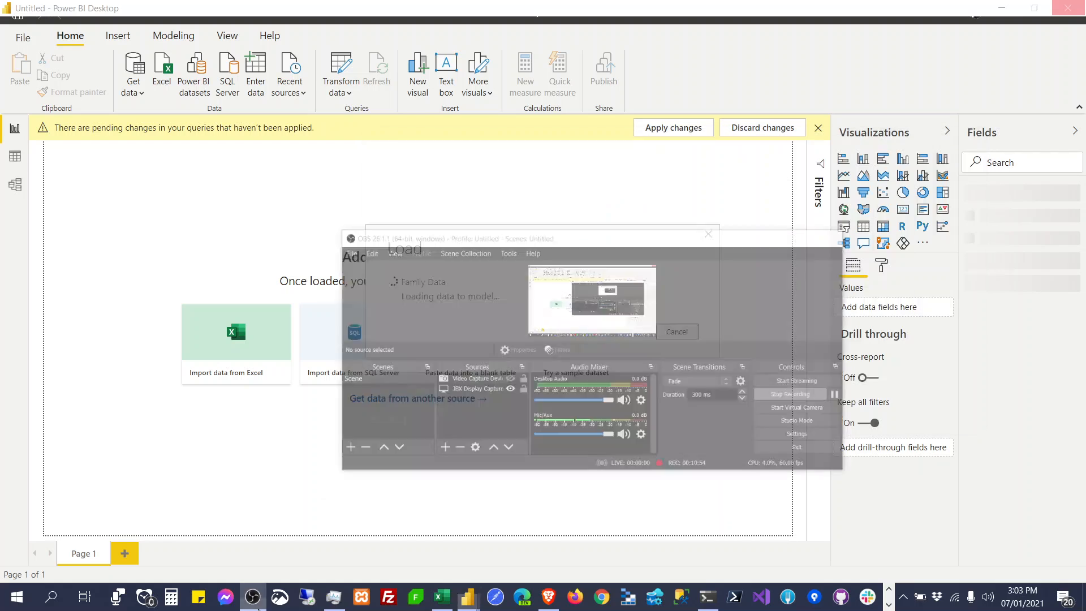
mouse_move(547, 604)
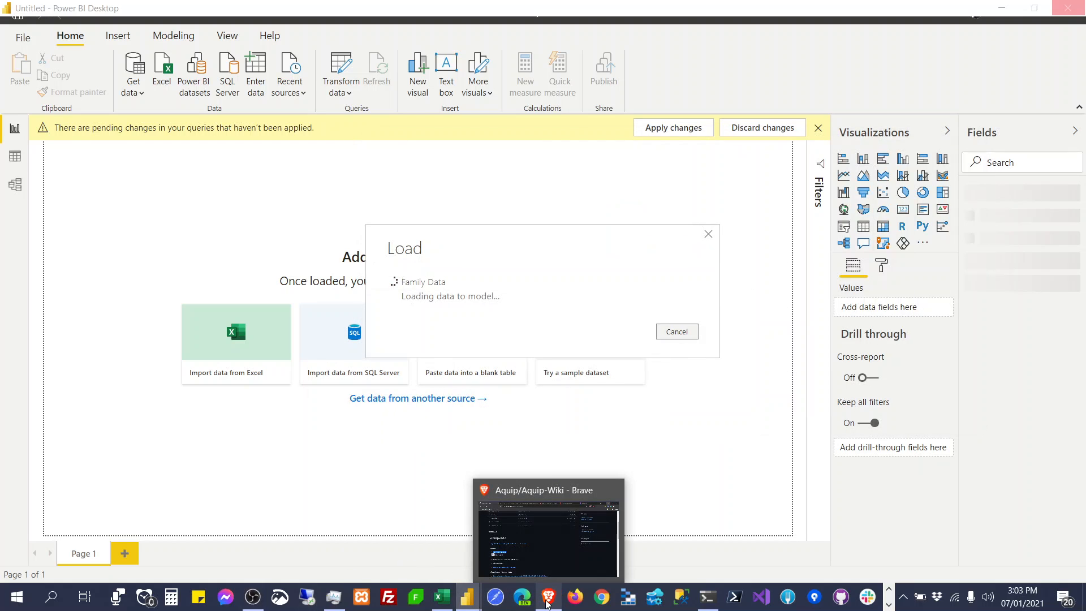
left_click(707, 599)
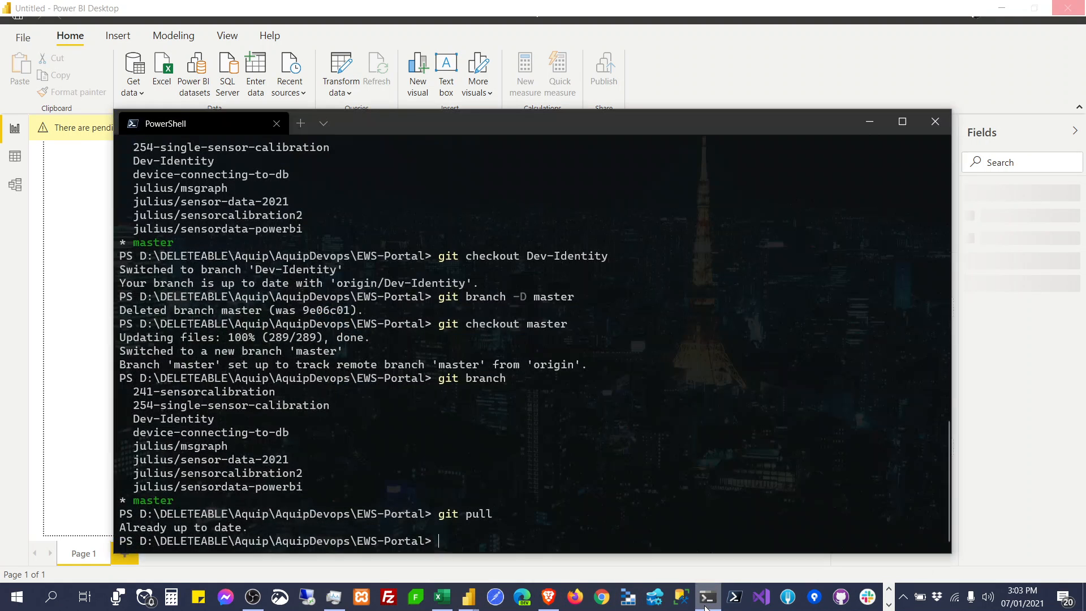
left_click(707, 600)
left_click(547, 600)
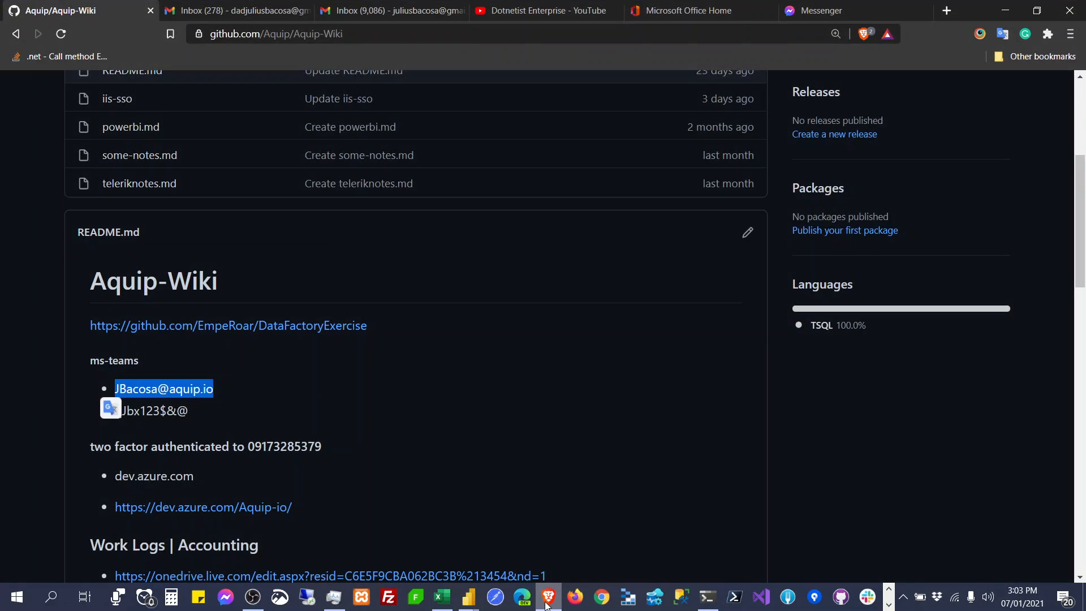
left_click(547, 604)
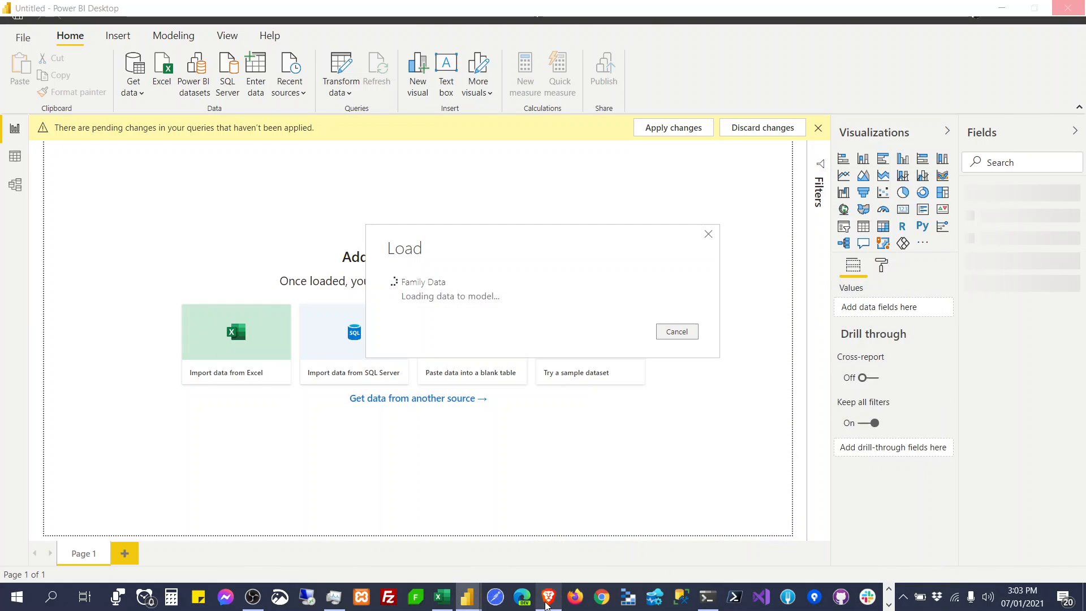
left_click(445, 601)
left_click(444, 601)
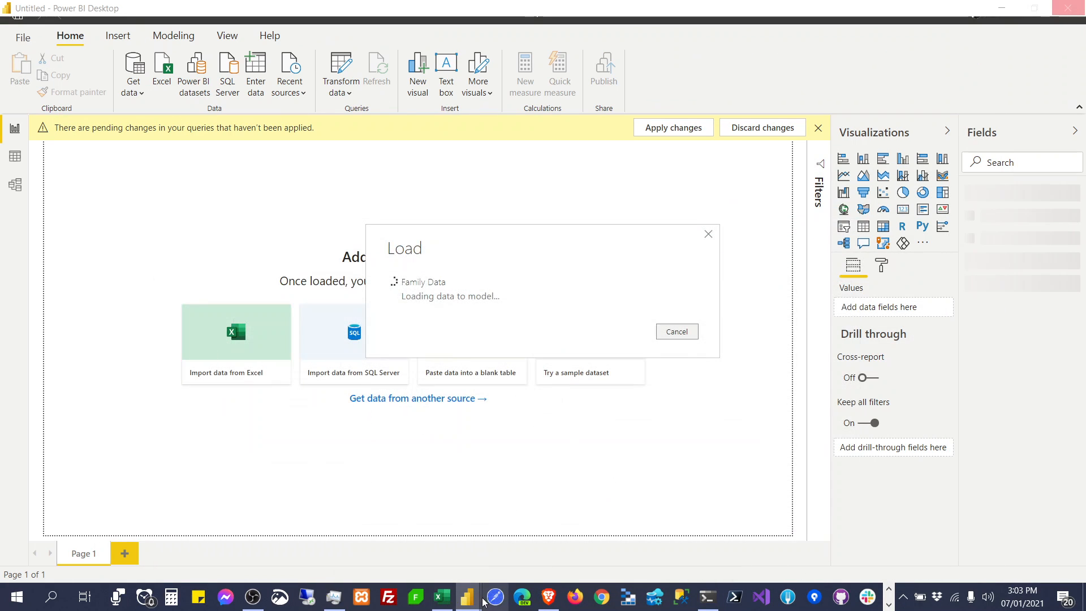
mouse_move(476, 605)
left_click(502, 549)
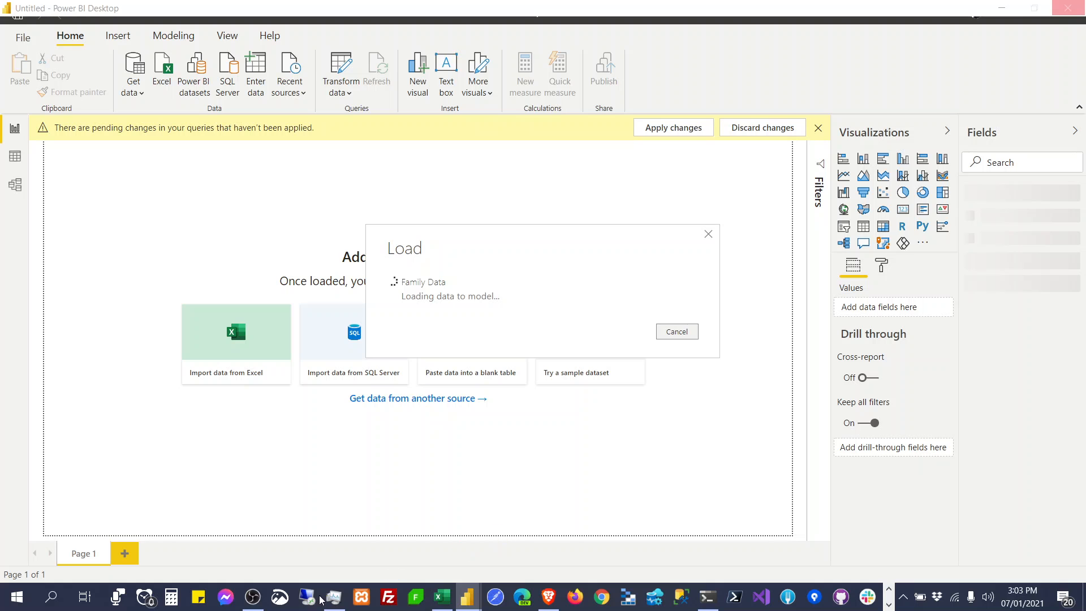
left_click(255, 602)
left_click(971, 335)
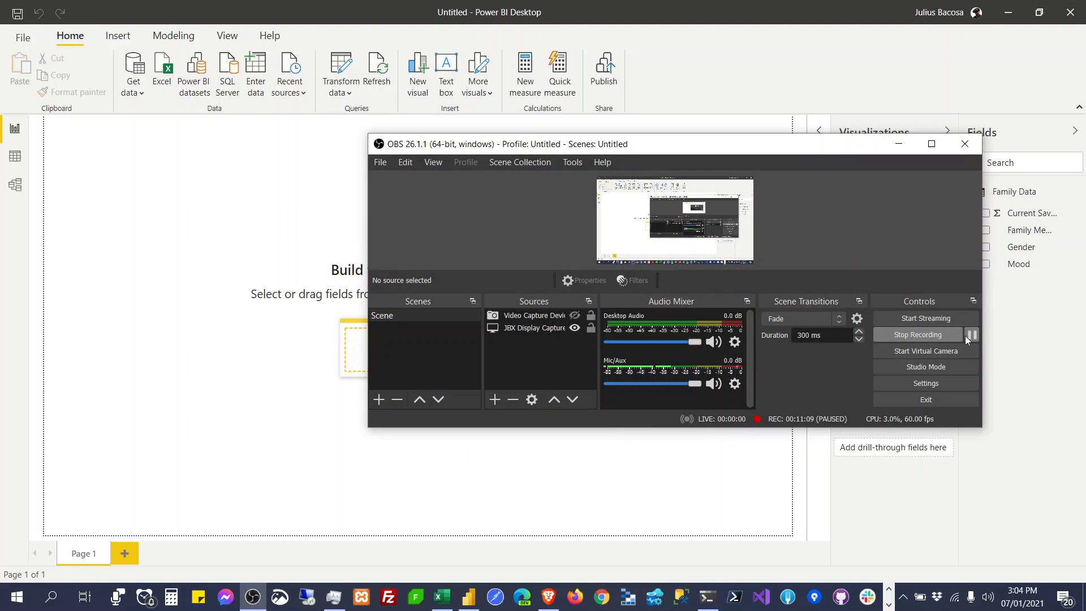
left_click(717, 4)
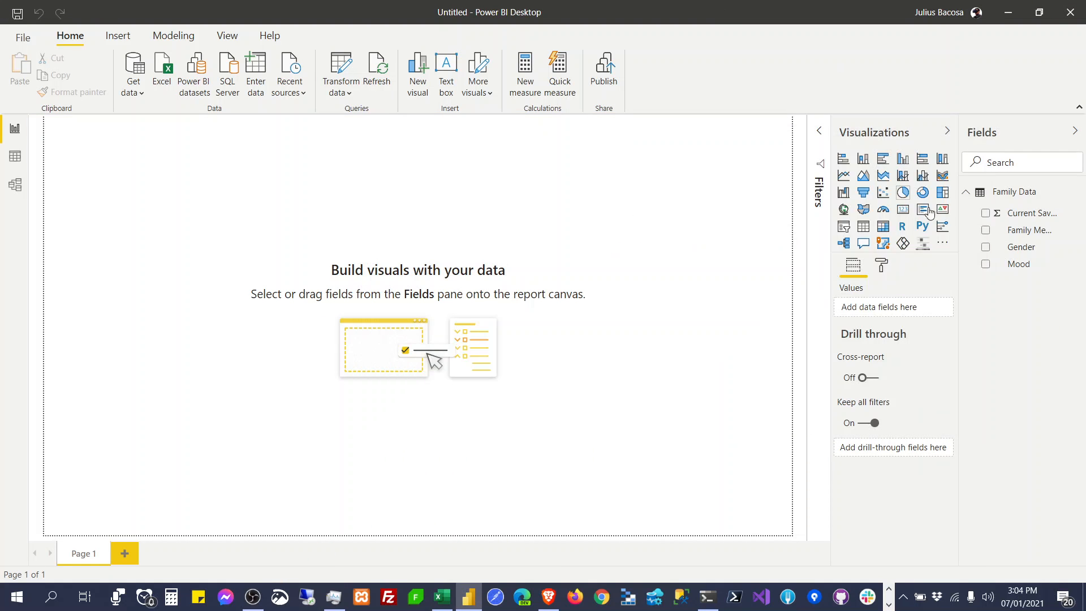
Step: Build a table visual from the Family Member and Current Savings fields and show its formatting options
left_click(986, 229)
left_click(986, 214)
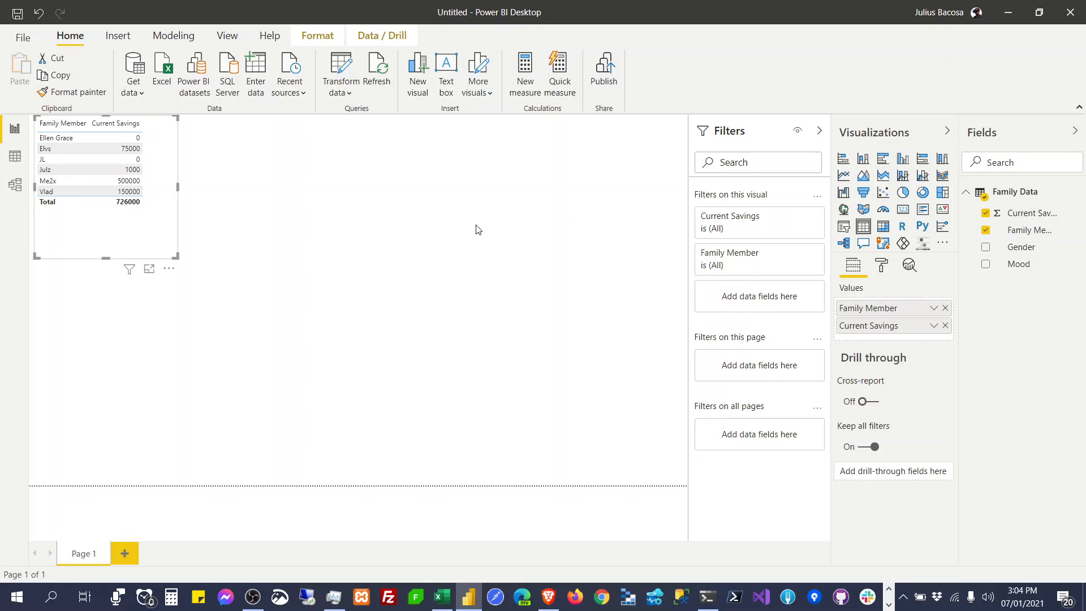
left_click(881, 265)
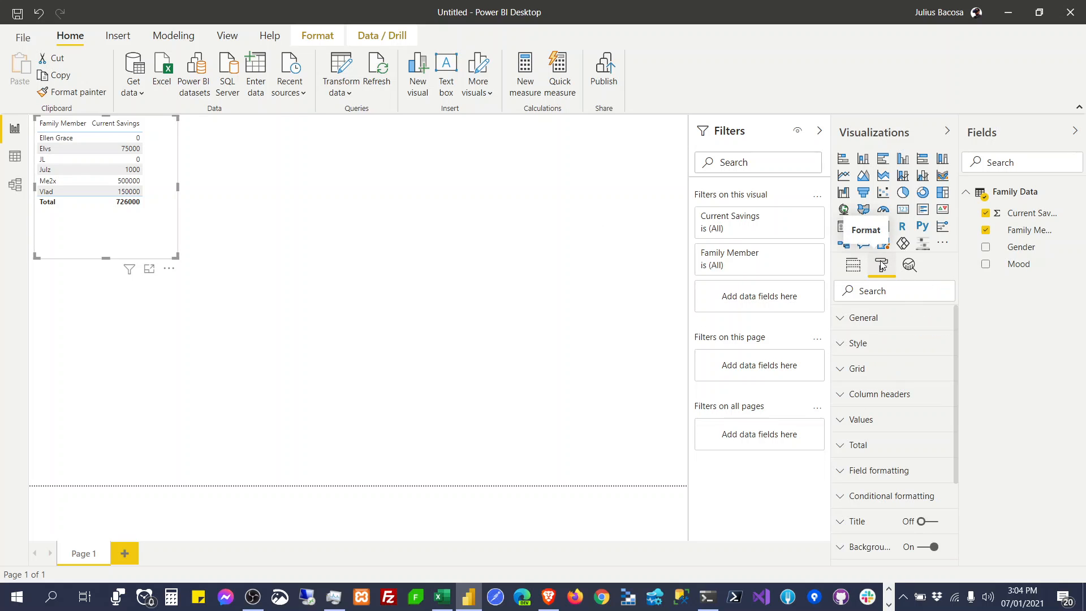
left_click(854, 267)
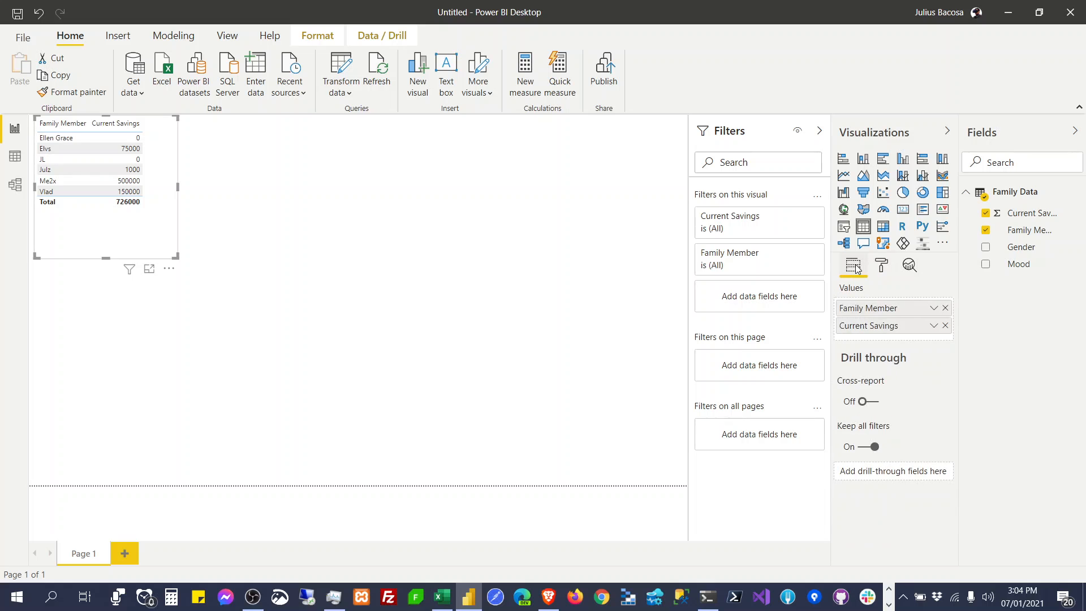
left_click(909, 266)
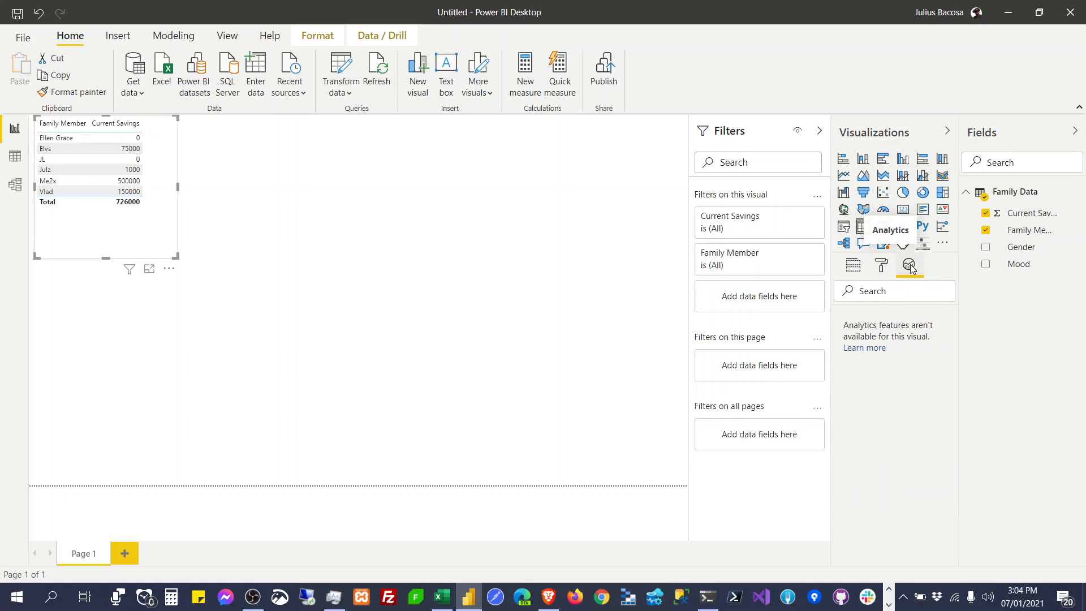
left_click(890, 268)
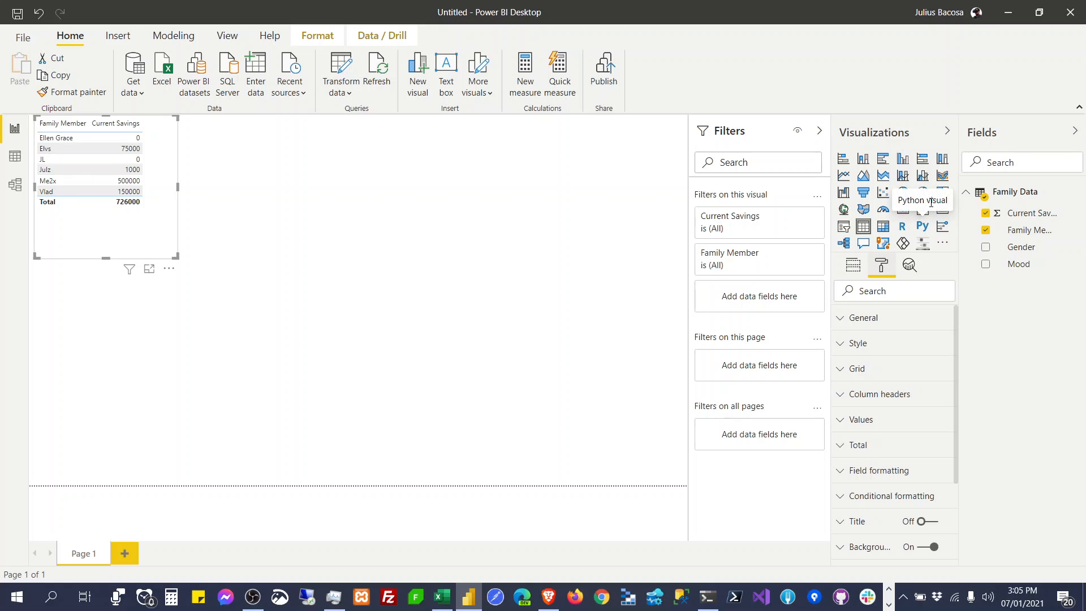
Step: Enlarge the visual to fill most of the canvas and turn it into a donut chart after trying stacked area and stacked bar
left_click(883, 176)
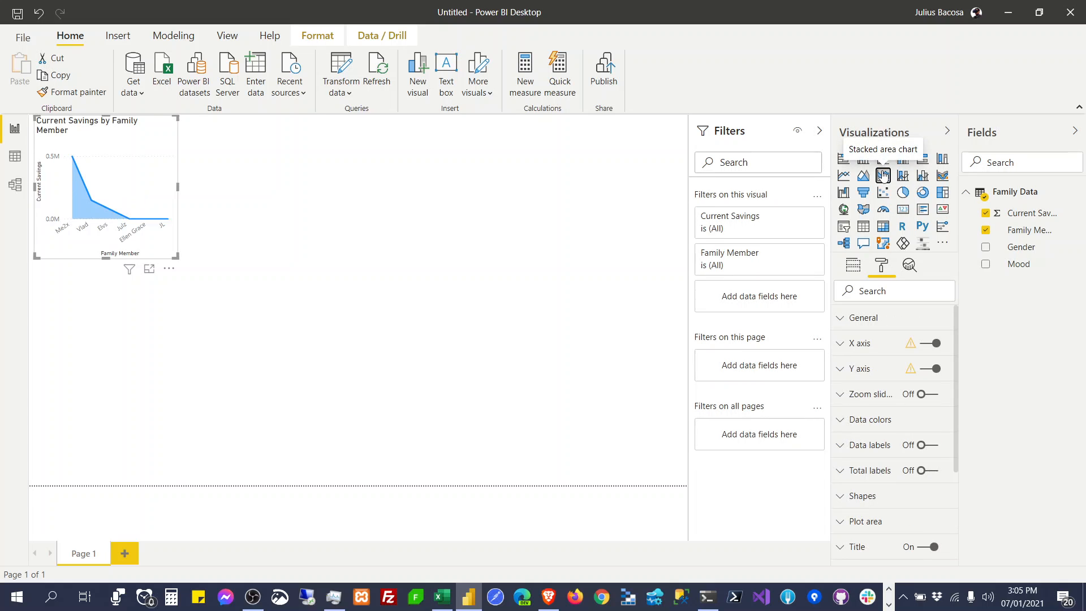
left_click_drag(177, 256, 523, 426)
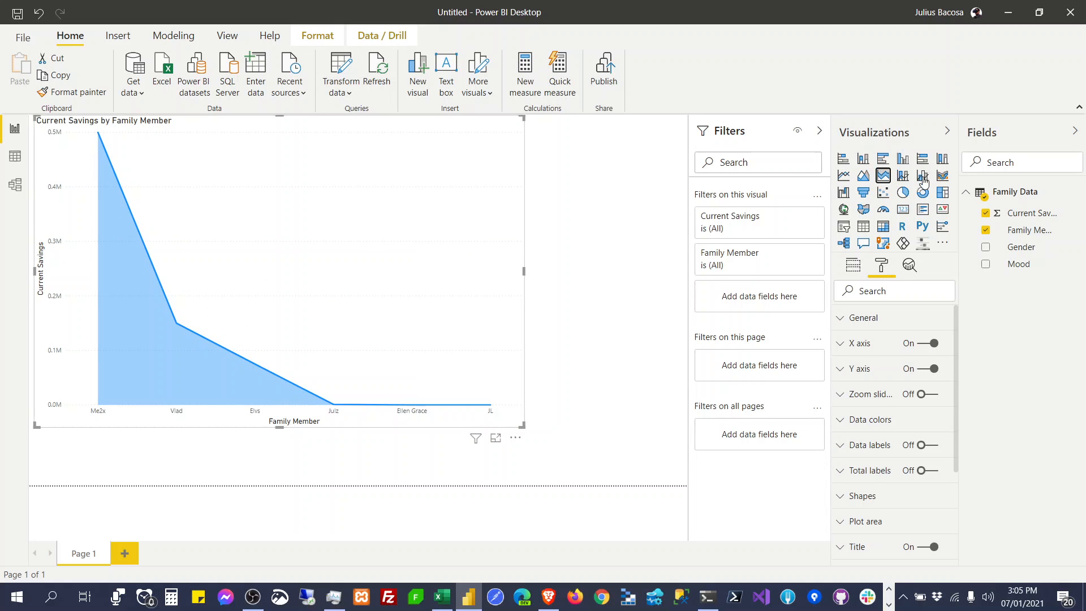
left_click(843, 160)
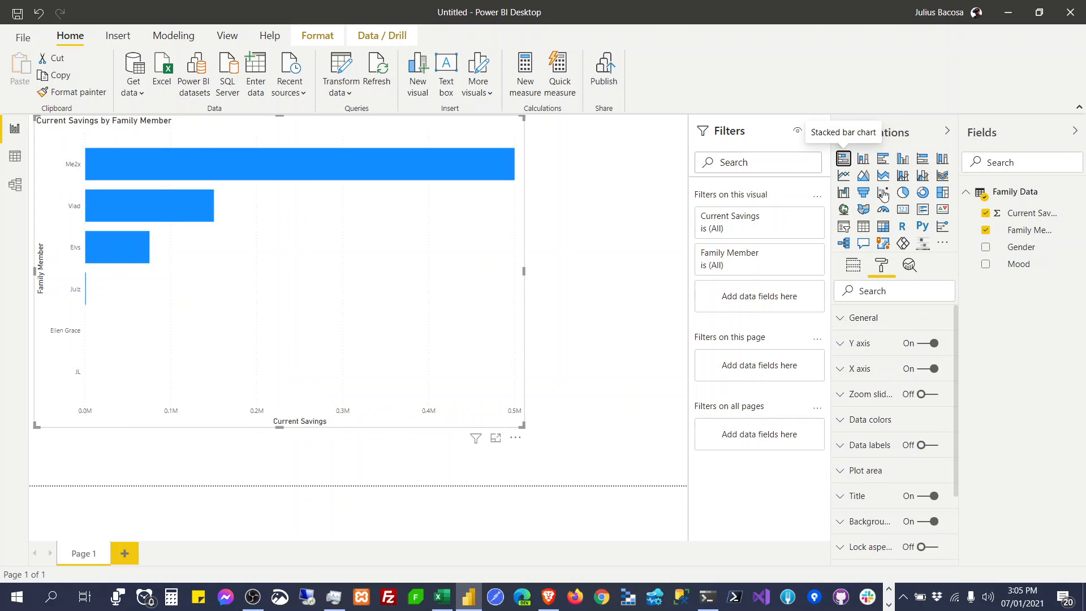
left_click(923, 193)
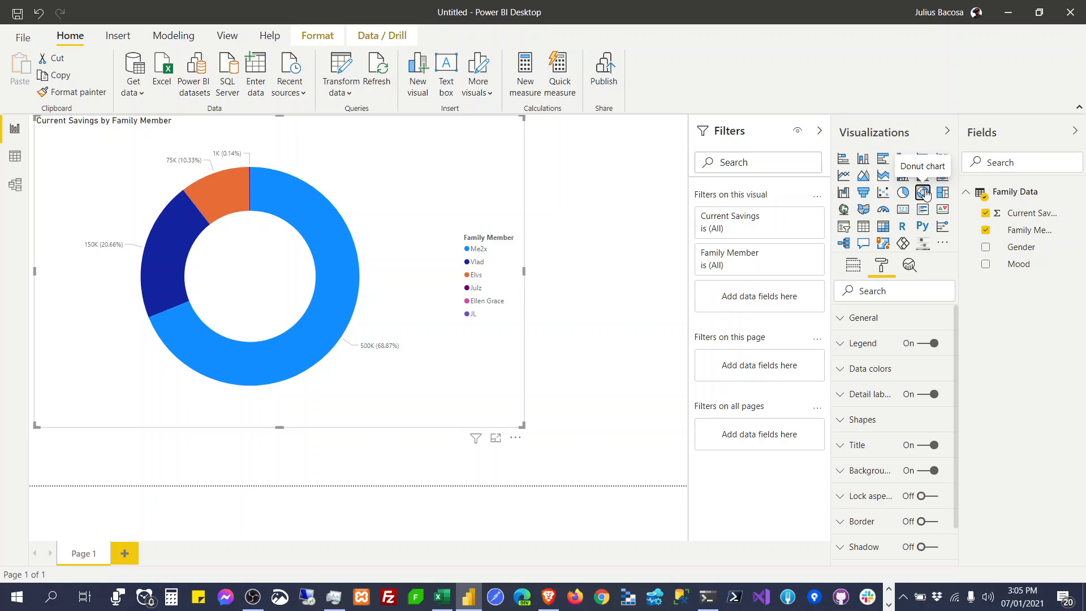
Step: Rename the report page Page 1 as Family Member Savings
double_click(83, 555)
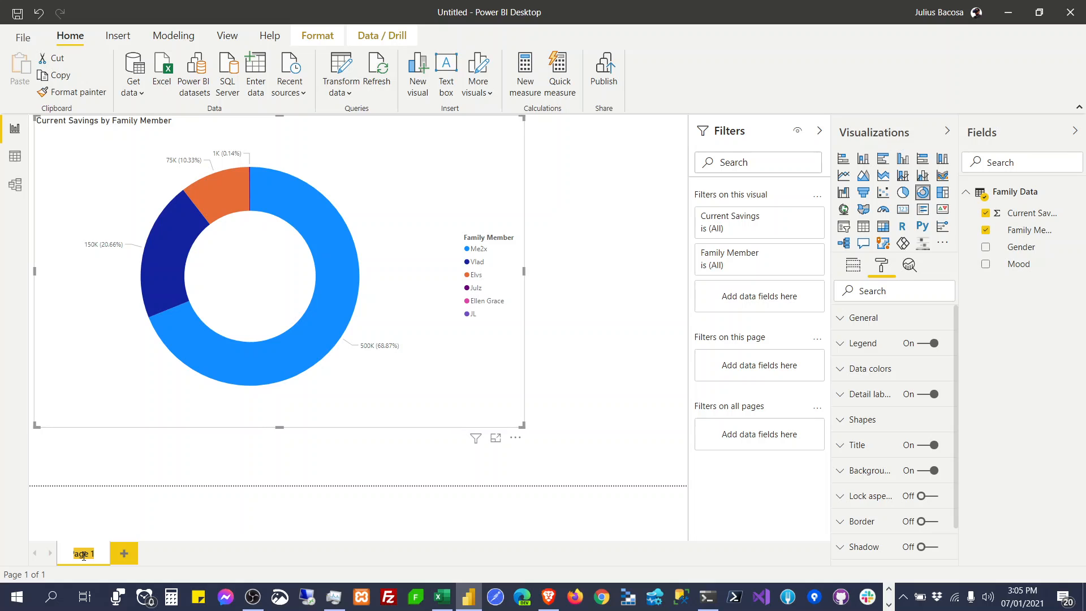
type("Famil")
type("y Member Sa")
type("vings")
key("Return")
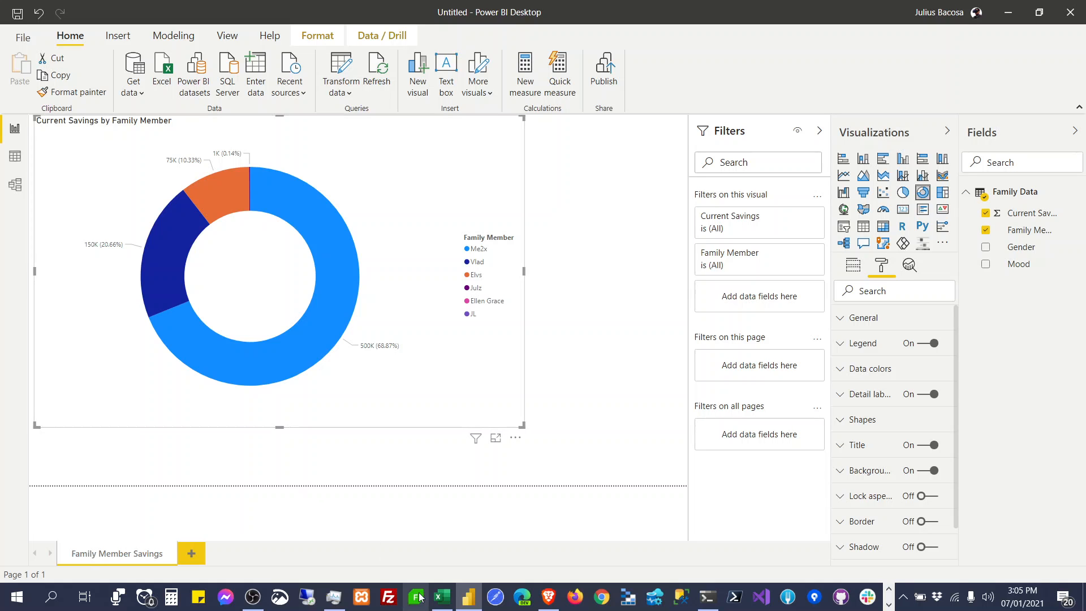
Step: Switch to the Data workbook in Excel and add a new sheet named Workload
left_click(441, 597)
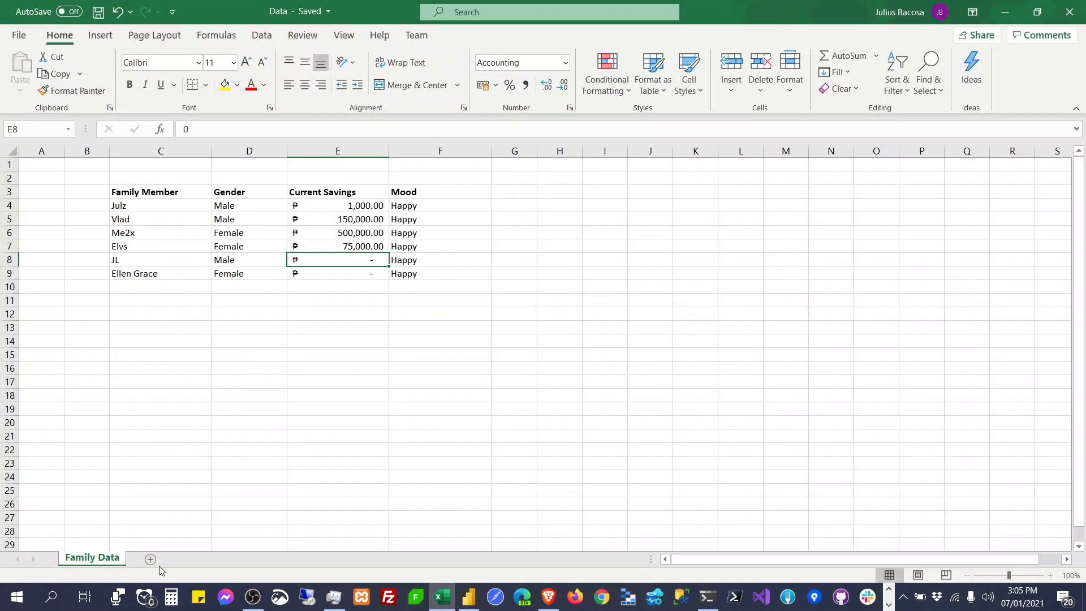
left_click(151, 560)
double_click(156, 559)
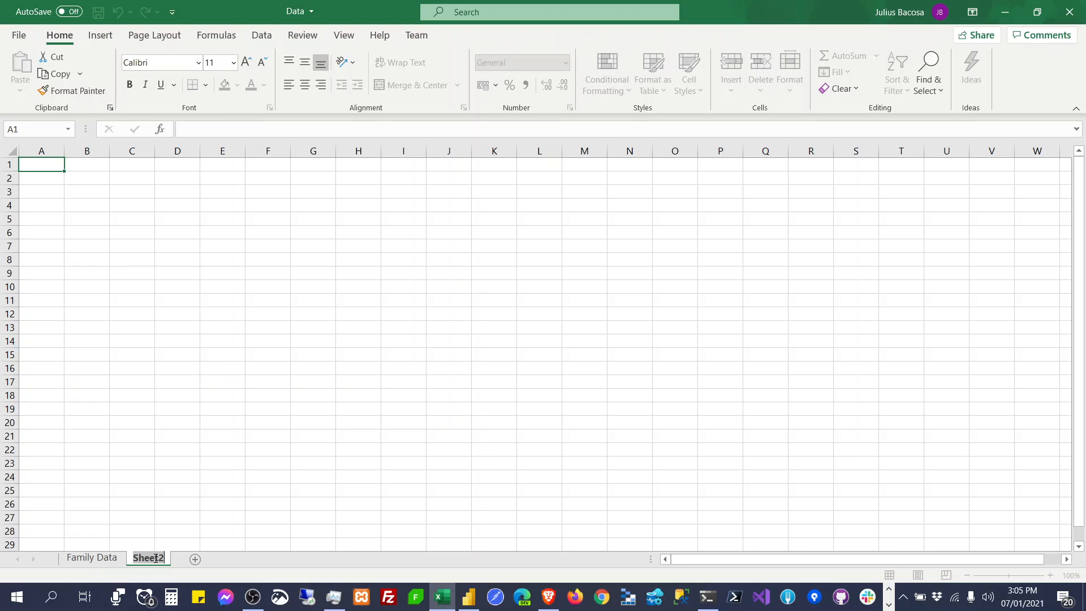
type("Workload")
key("Return")
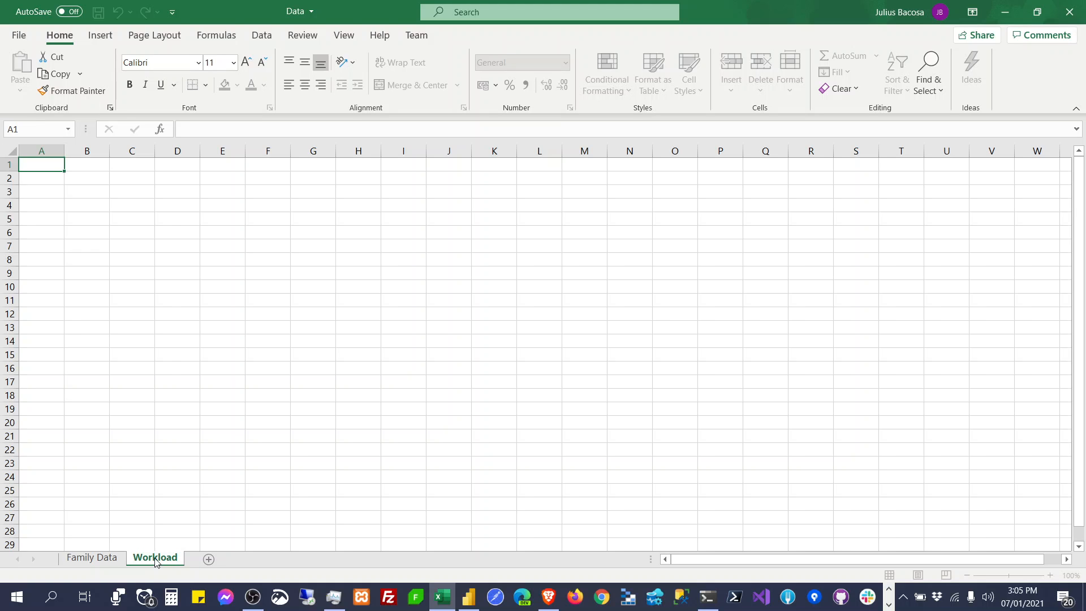
Step: Copy the family table C3:F9 from Family Data to cell D5 of the Workload sheet and widen columns E and F
left_click(112, 561)
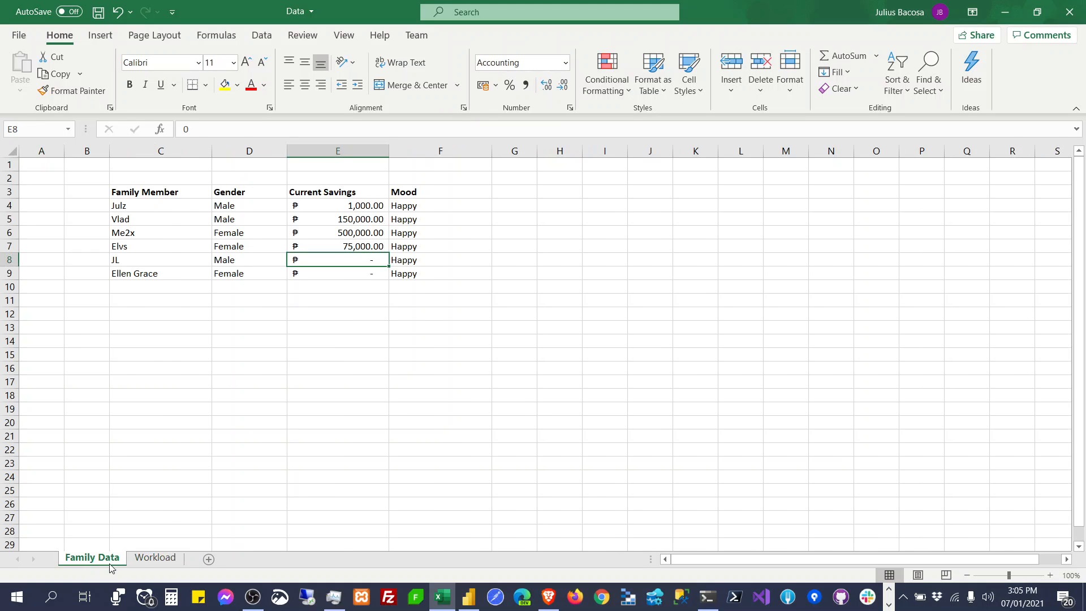
left_click_drag(125, 193, 400, 273)
key("ctrl+c")
left_click(155, 557)
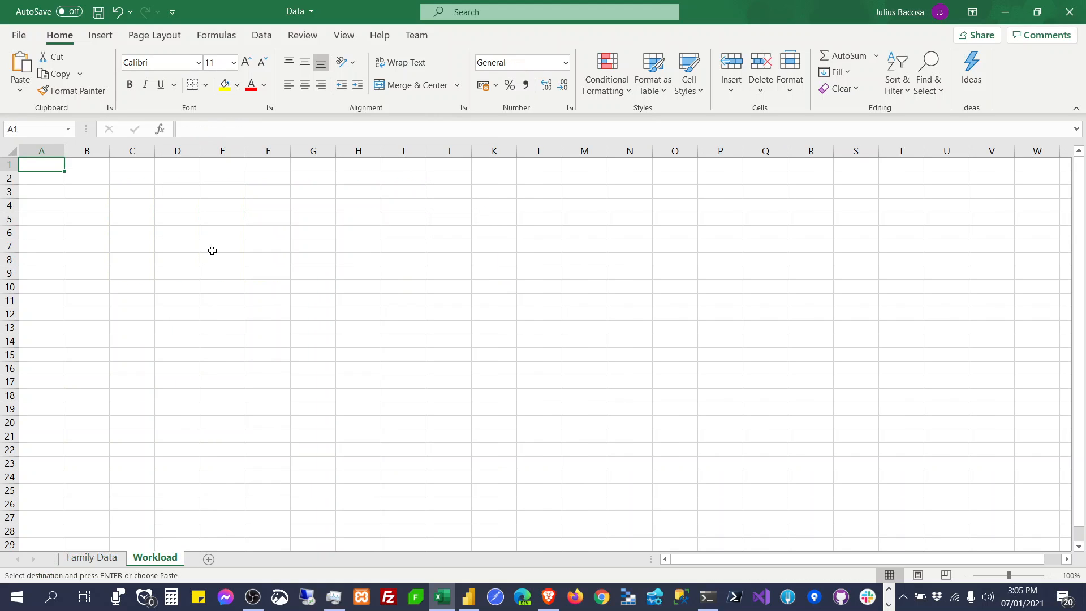
left_click(182, 218)
key("ctrl+v")
left_click(258, 355)
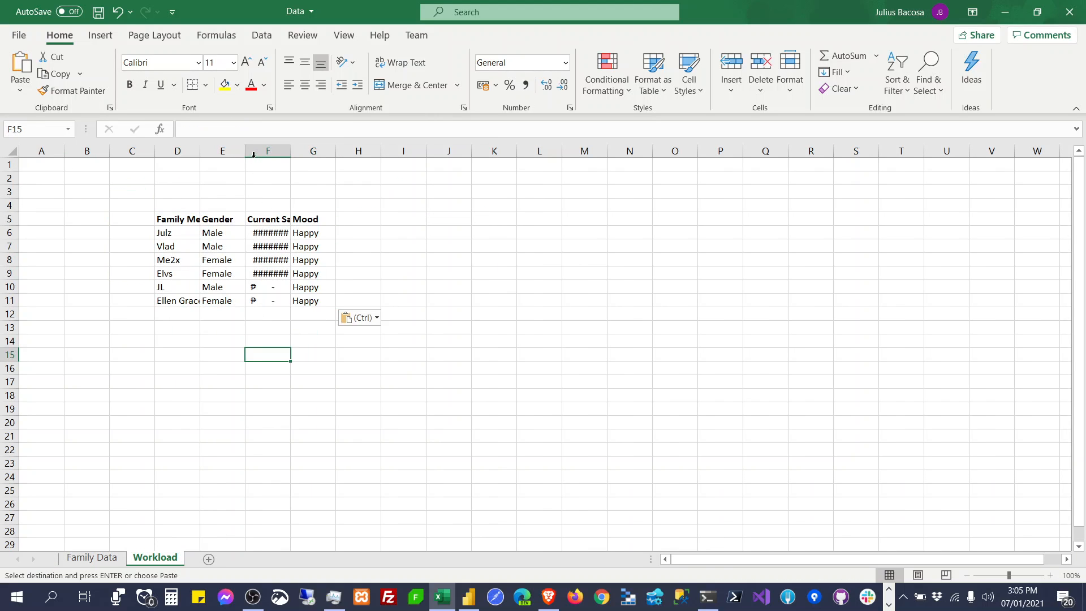
left_click_drag(245, 150, 504, 151)
left_click(254, 219)
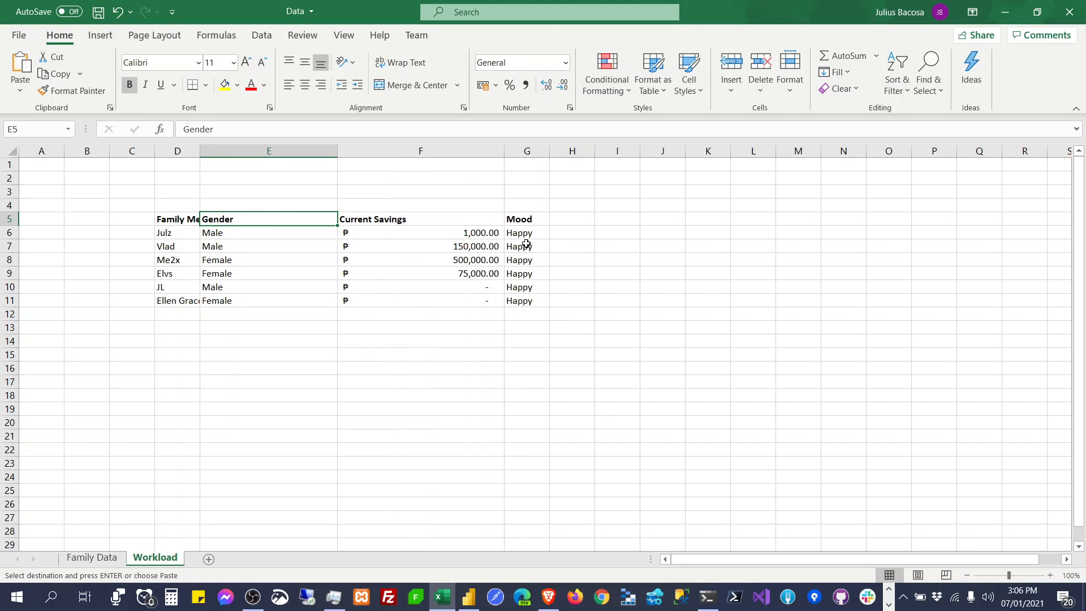
Step: Delete the Mood column cells G5:G11 from the table copied to the Workload sheet
left_click_drag(526, 221, 524, 292)
right_click(524, 292)
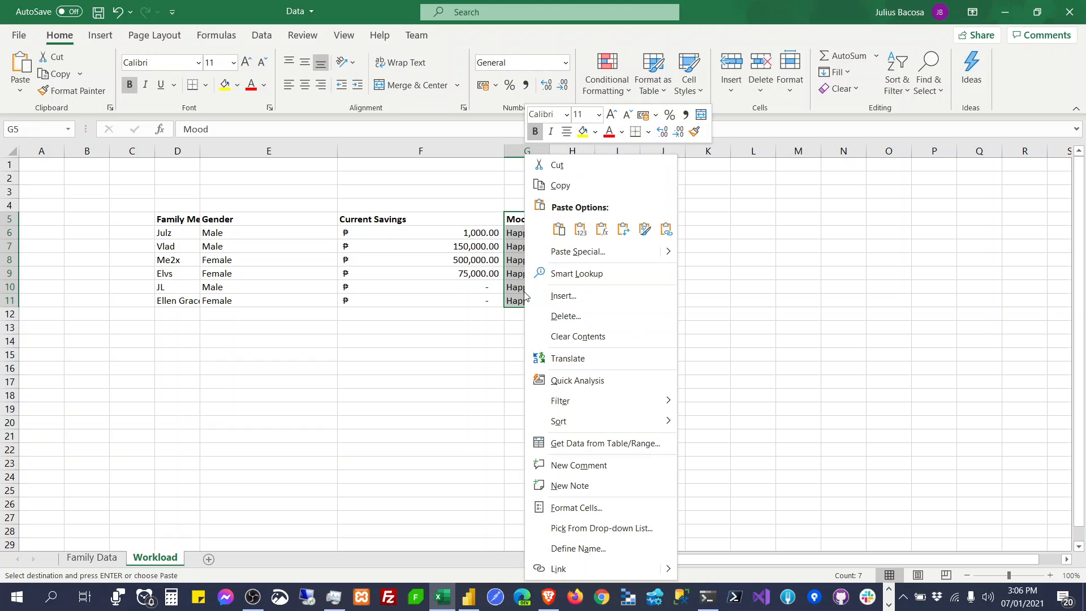
left_click(566, 316)
left_click(509, 352)
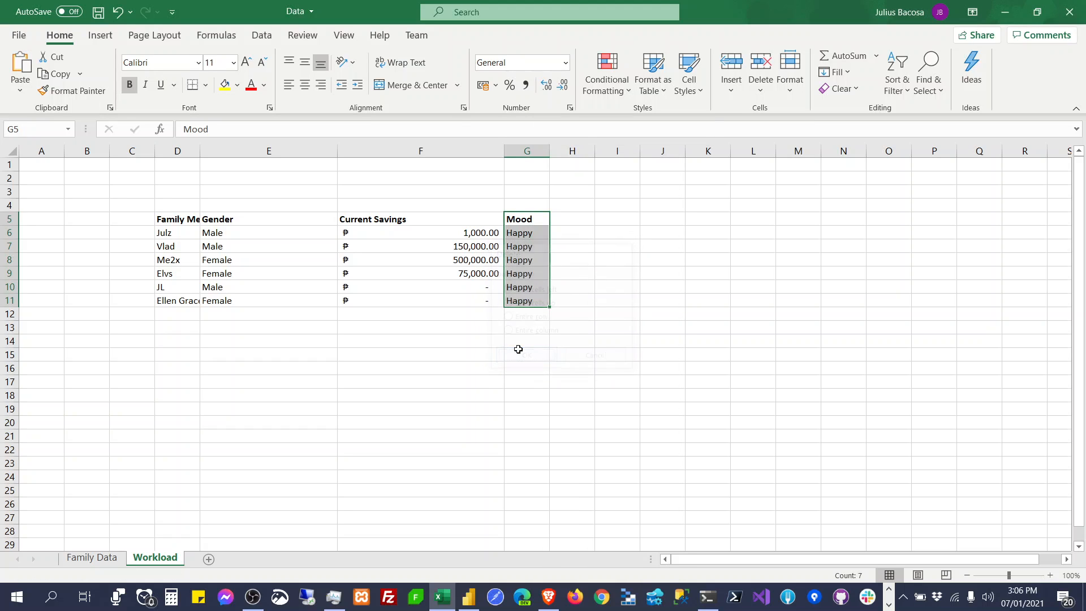
Step: Replace the Current Savings header in cell F5 of the Workload sheet with Workload
left_click(383, 229)
left_click(385, 223)
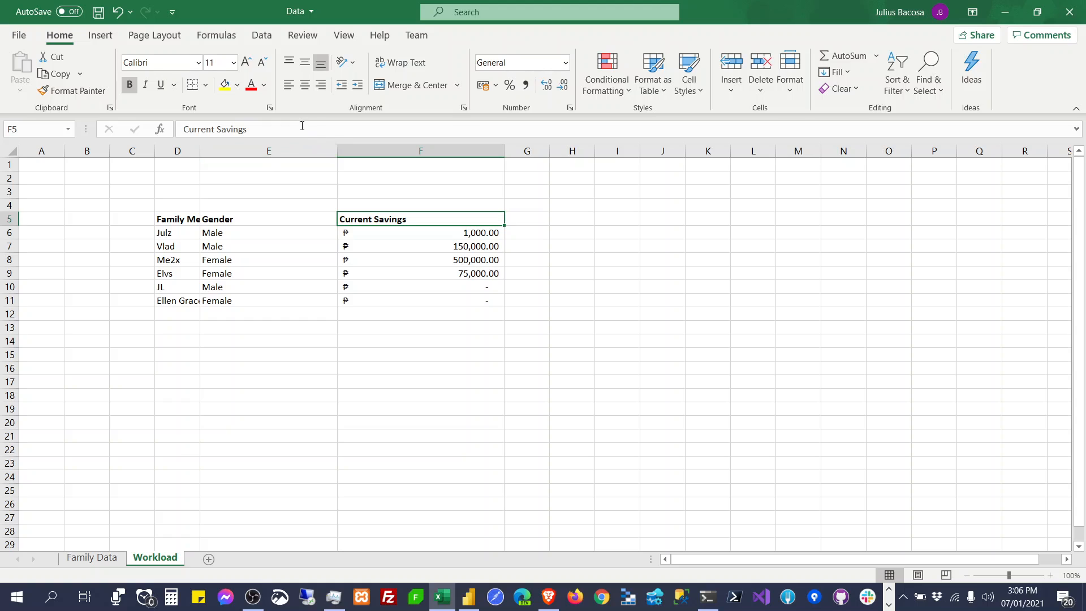
left_click_drag(304, 129, 173, 141)
type("Workload")
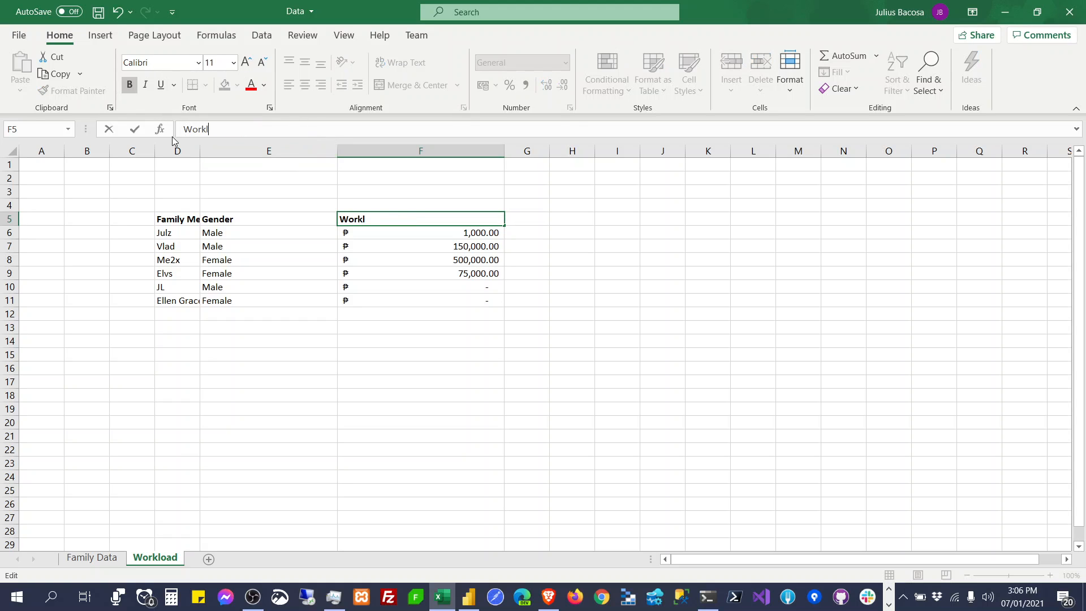
key("Return")
Step: Delete the copied savings cells F6:F11 below the Workload header, removing both their amounts and their currency format
left_click(389, 301, "shift")
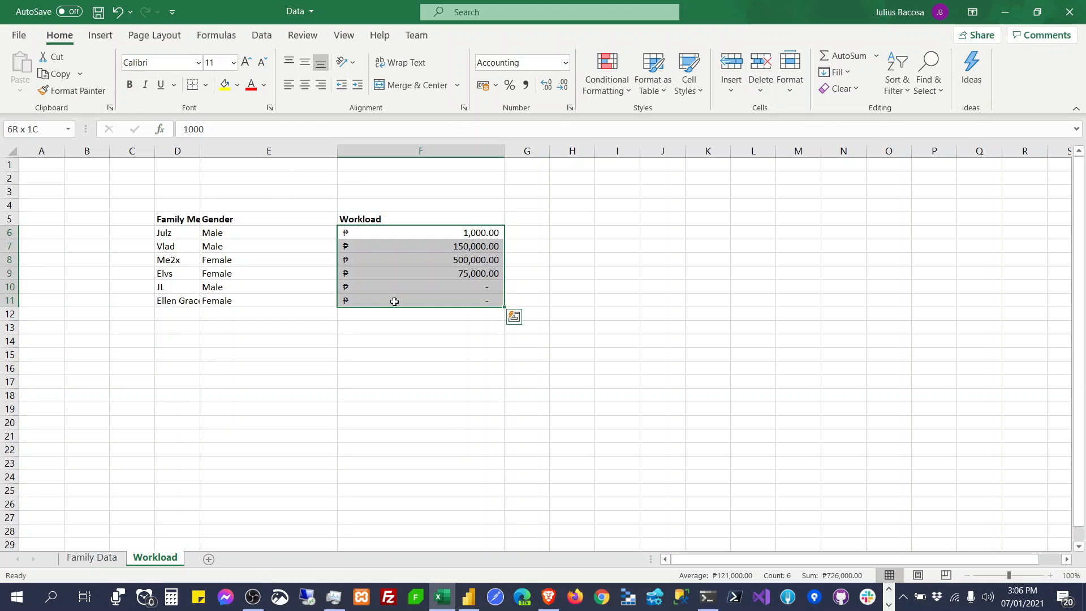
left_click(413, 233)
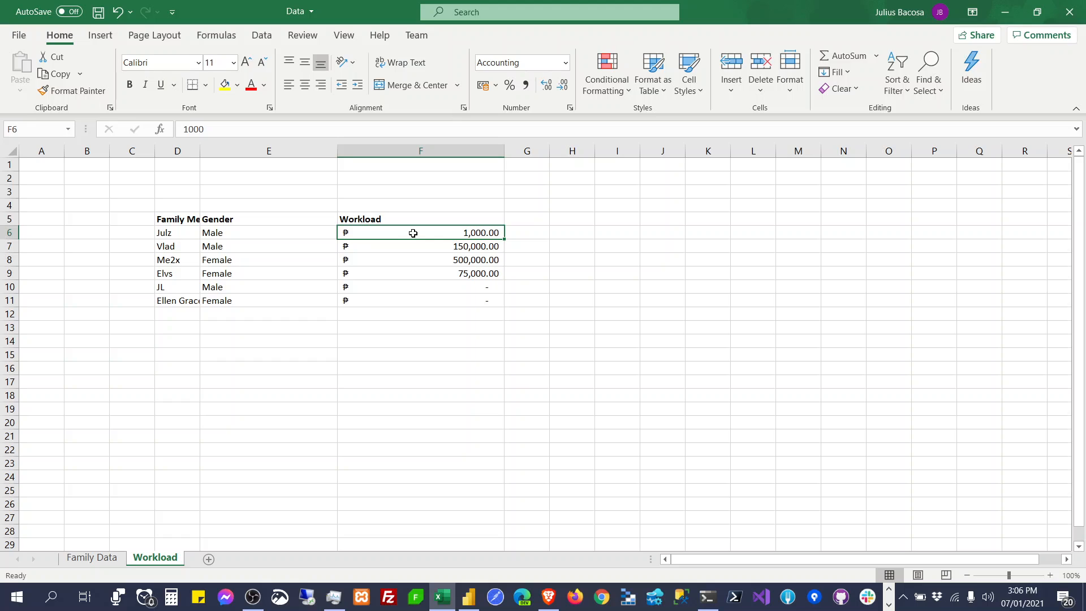
key("BackSpace")
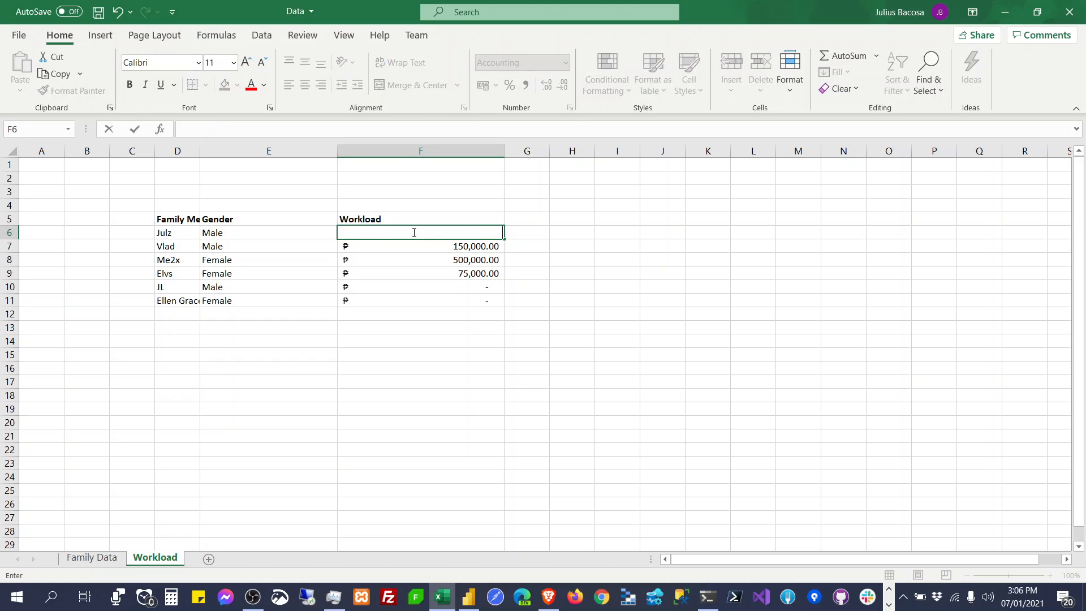
left_click(444, 289)
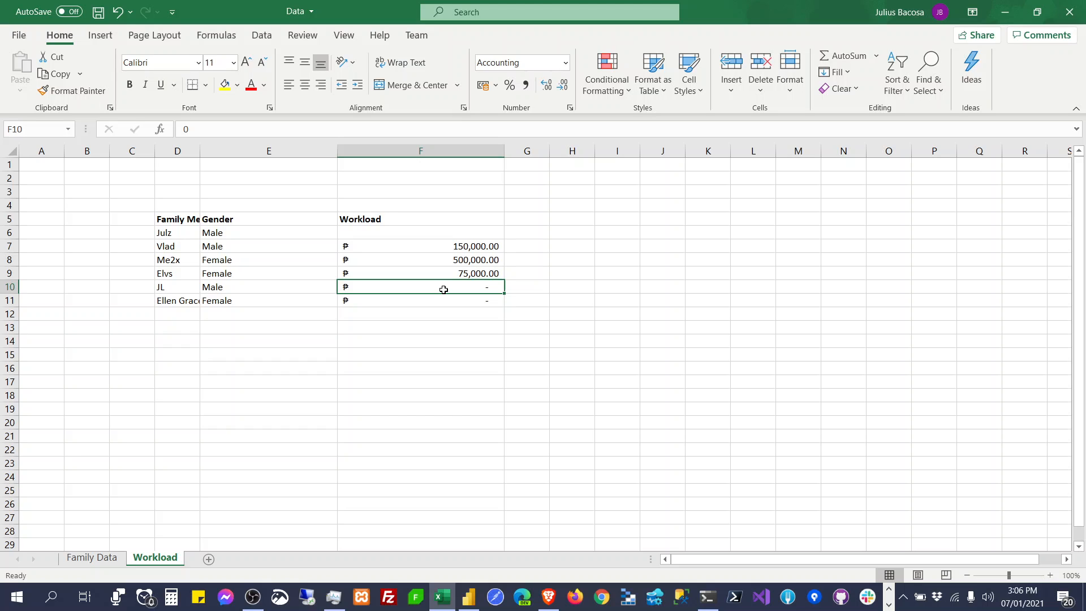
left_click(444, 230)
left_click(456, 299, "shift")
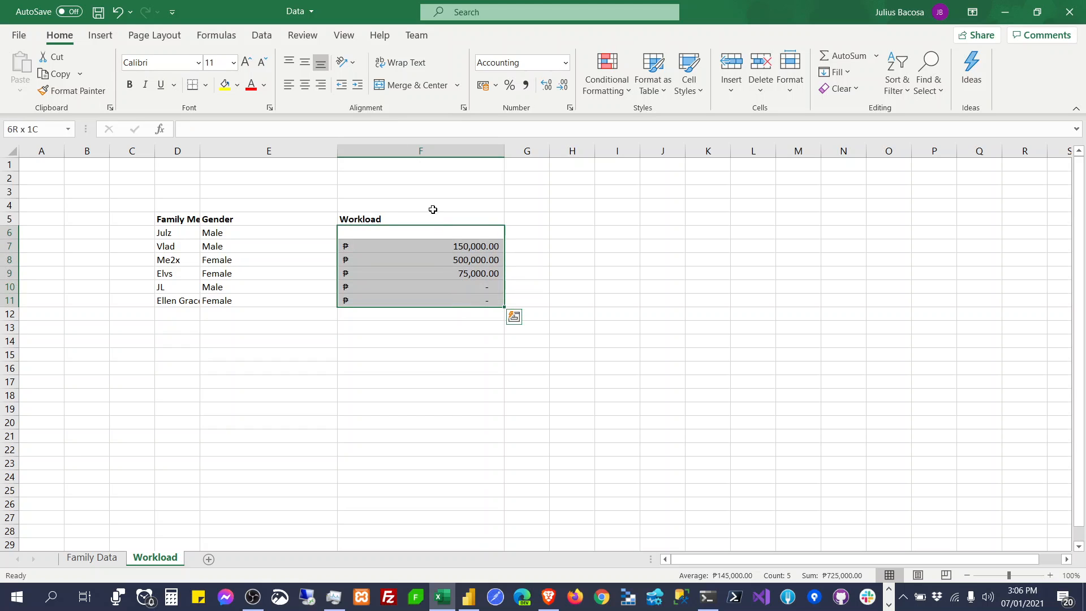
left_click(496, 86)
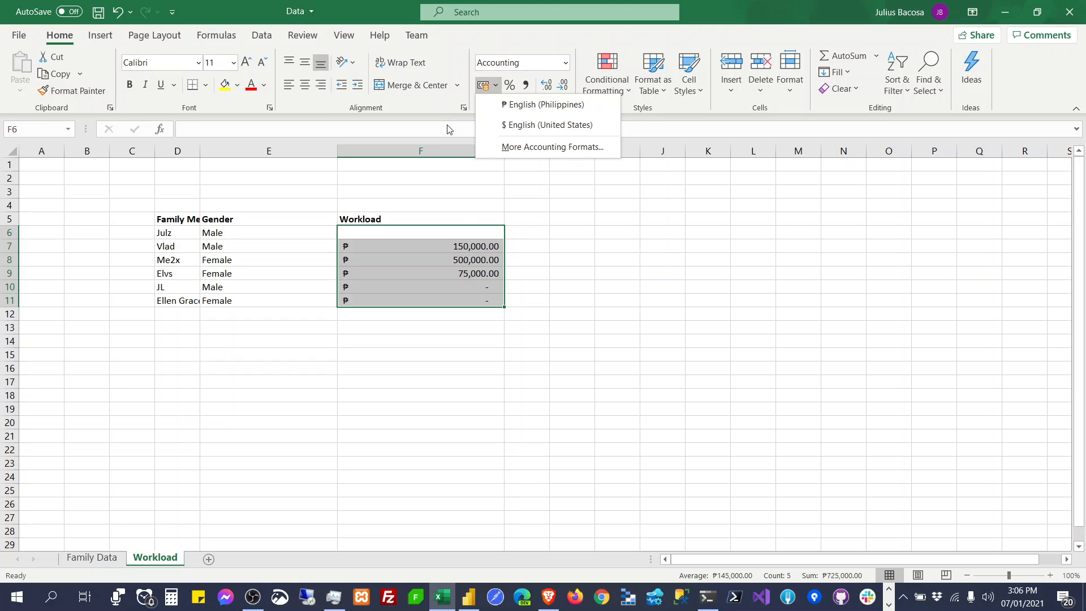
left_click(386, 226)
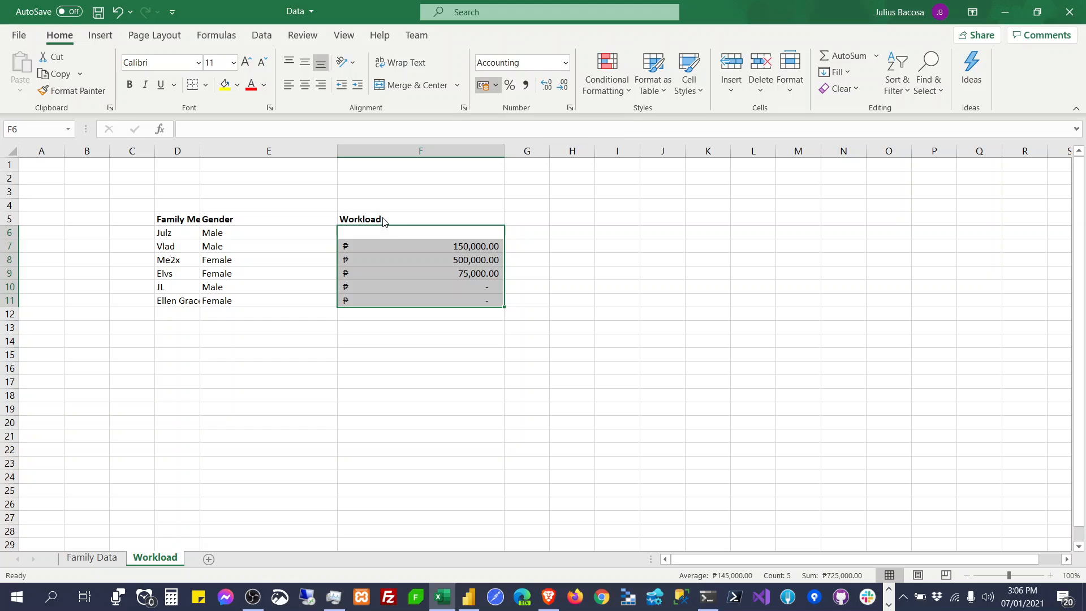
right_click(385, 238)
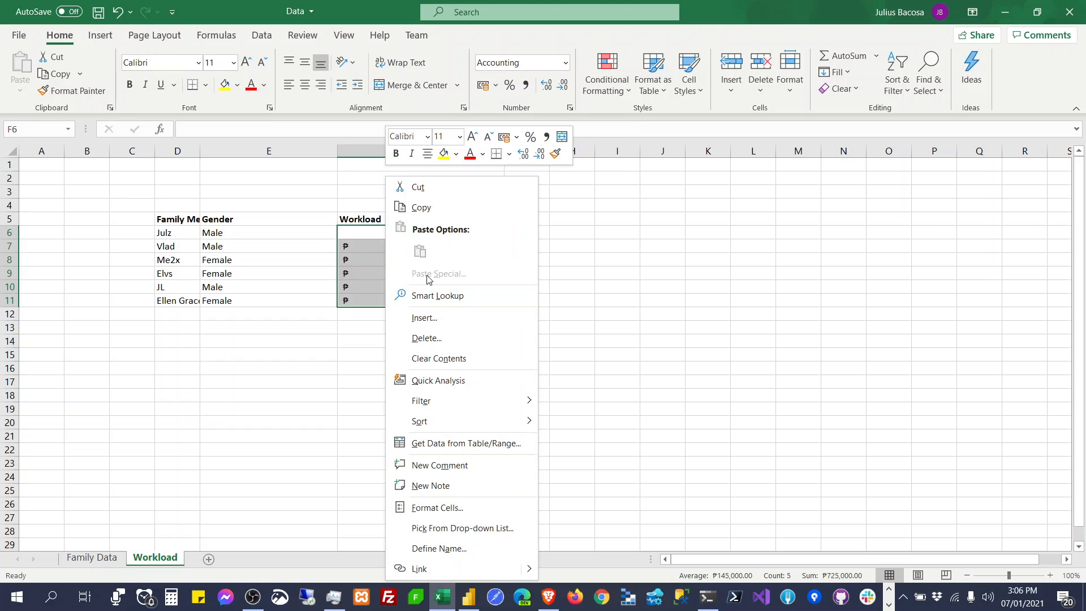
left_click(438, 334)
left_click(417, 370)
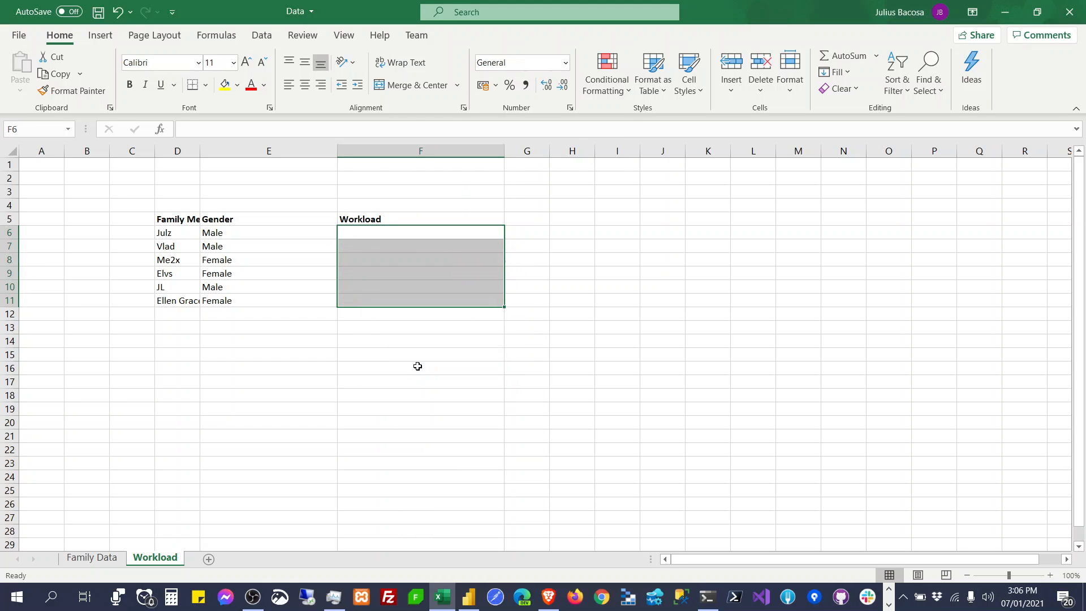
Step: Enter the workload values 50 in F6 and 10 in F7
left_click(387, 237)
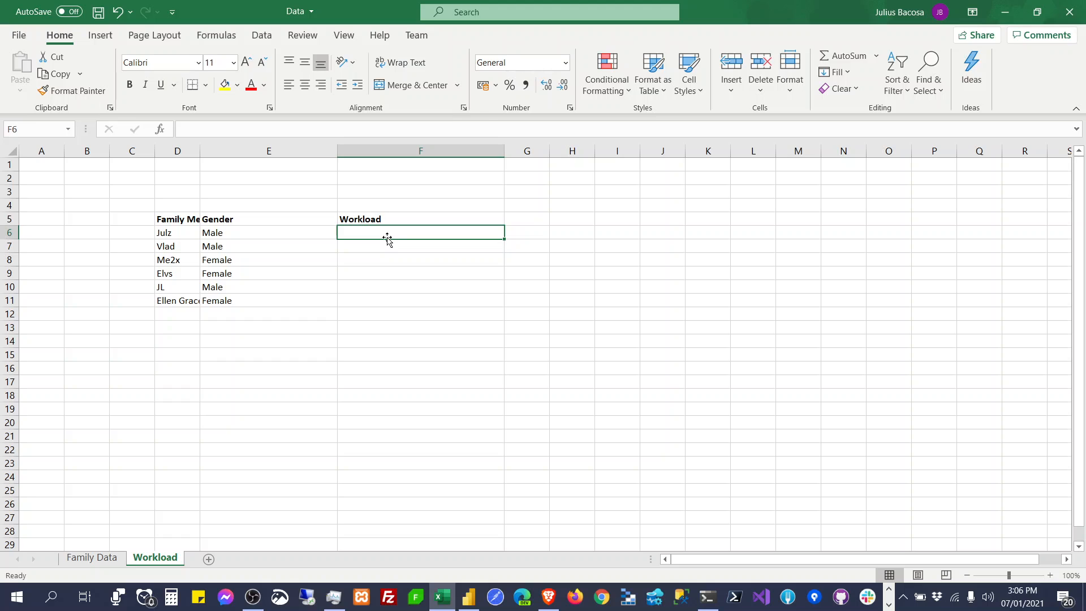
type("50")
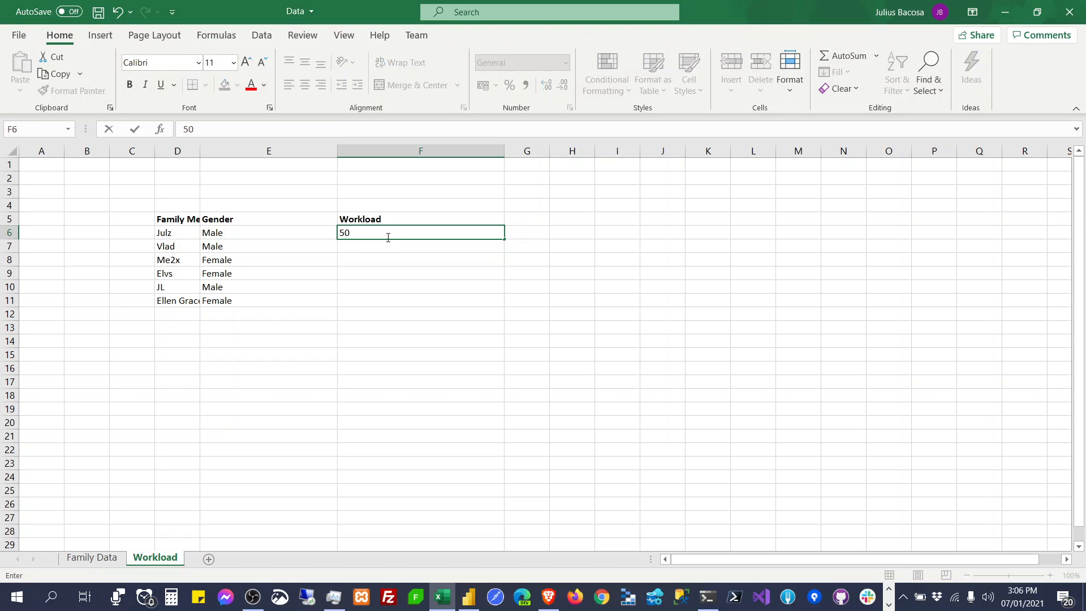
key("Return")
type("0")
key("Return")
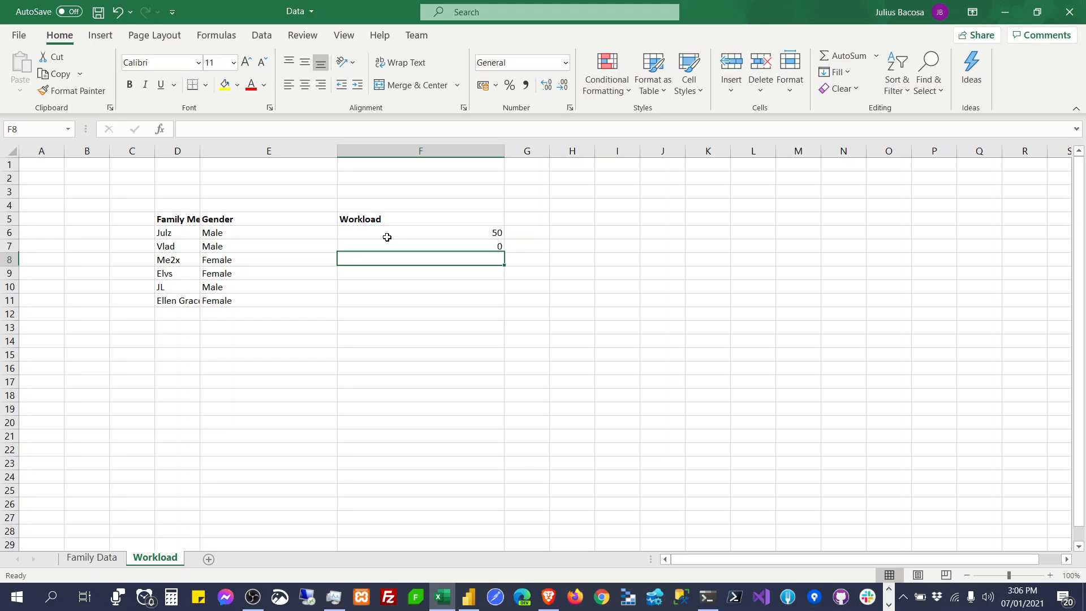
left_click(388, 241)
type("10")
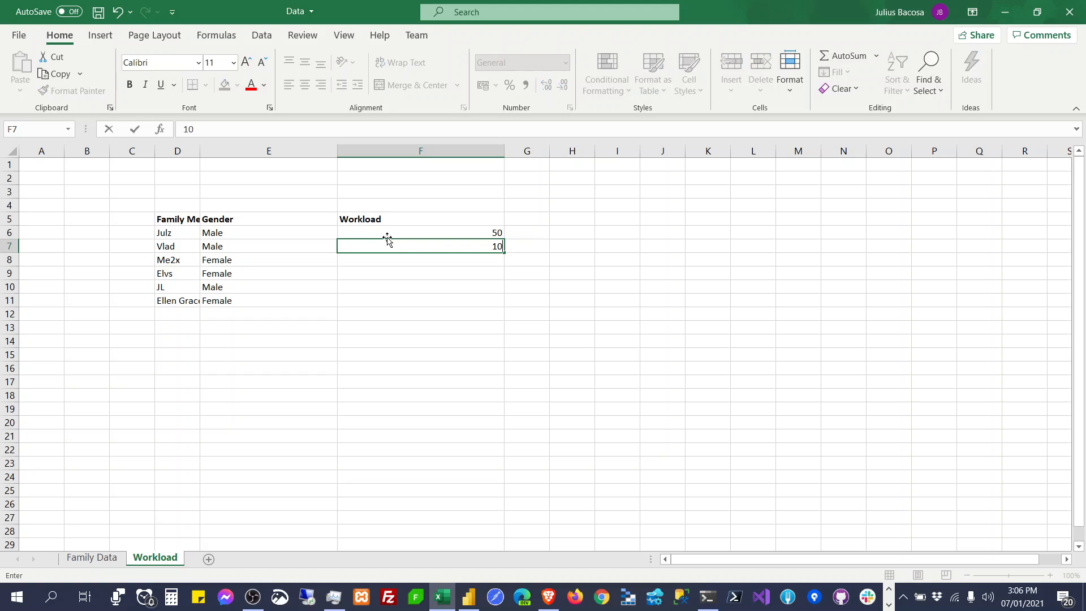
key("Return")
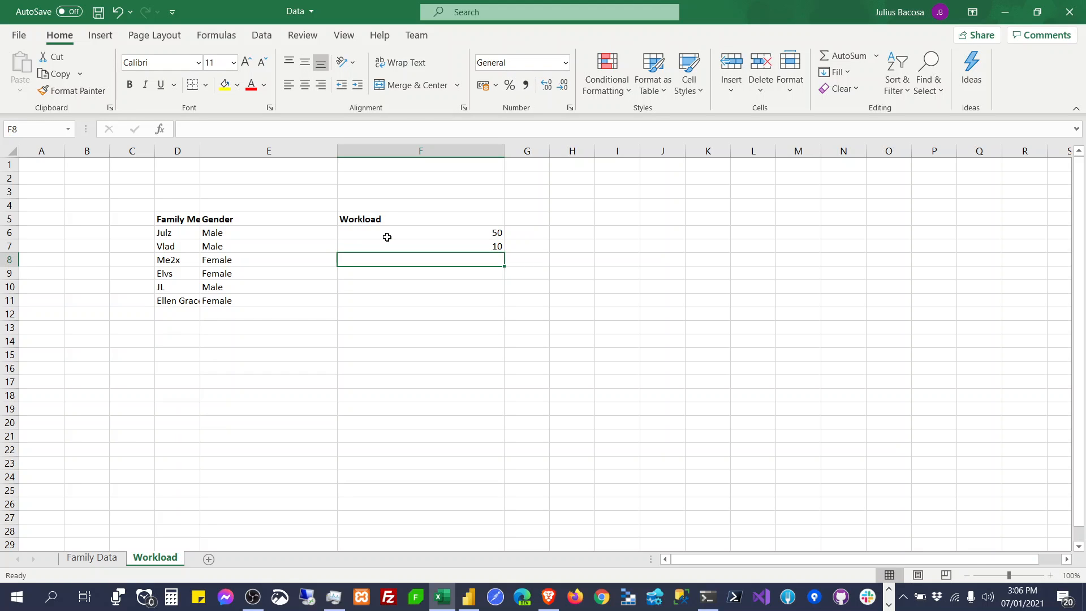
Step: Fill F8:F11 with the workload values 70, 100, 5 and 5, and save the workbook
type("70")
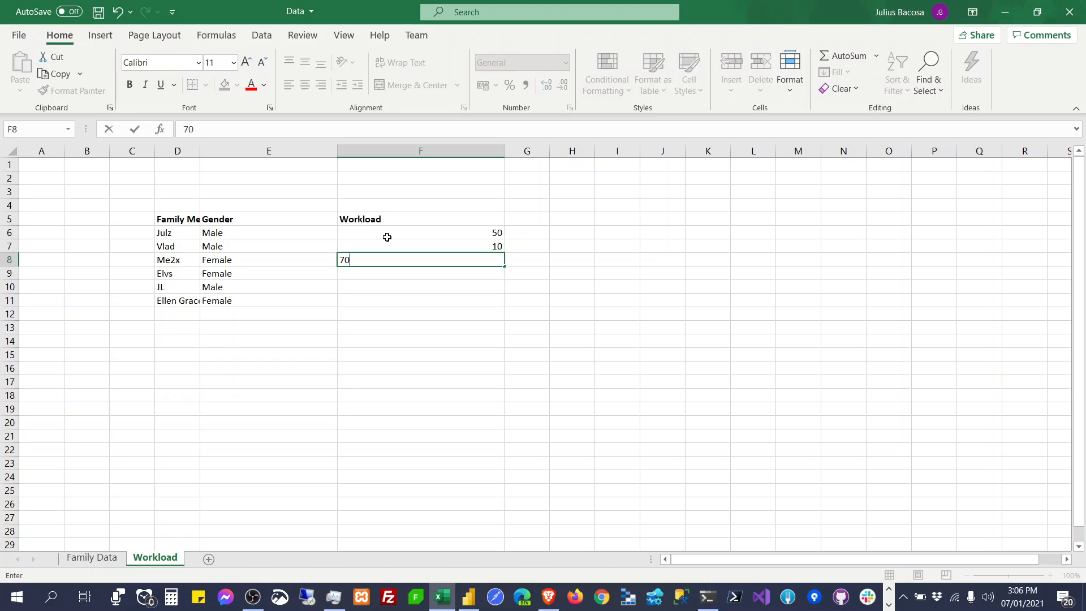
key("Return")
type("100")
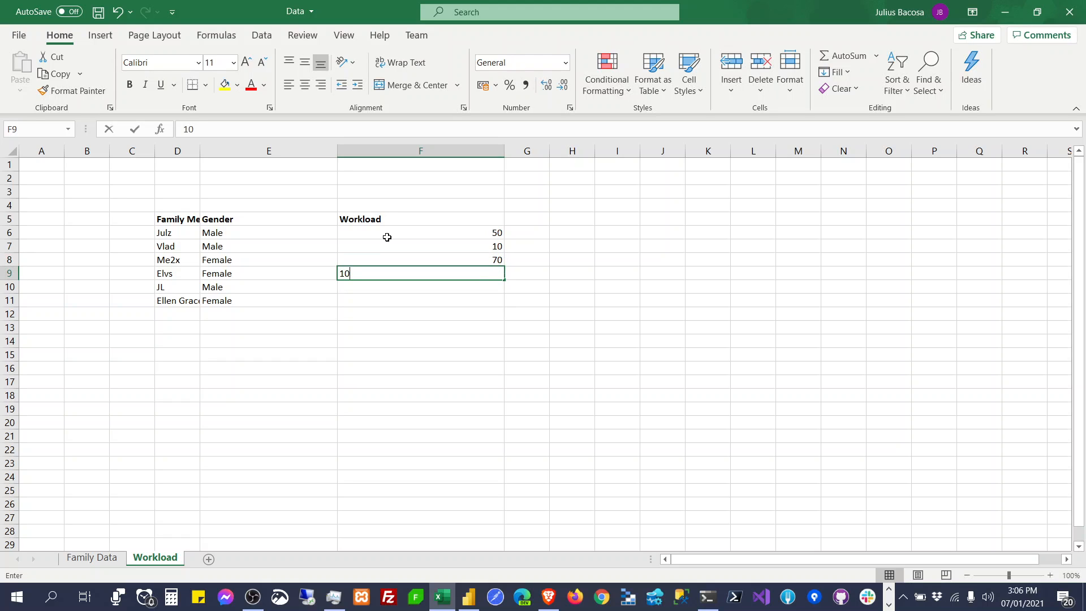
key("ctrl+Return")
key("Return")
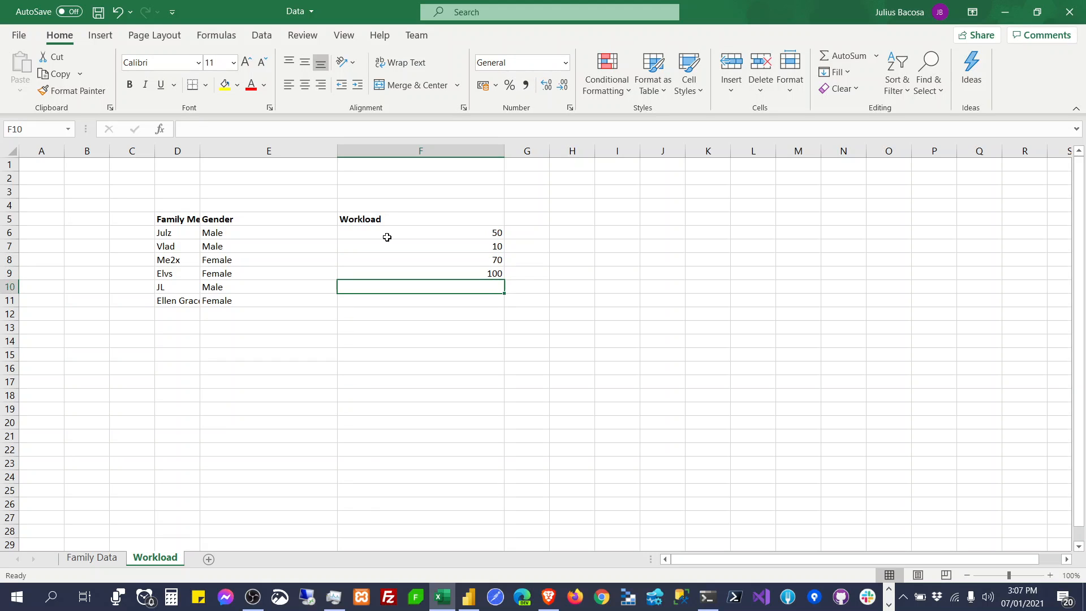
type("10")
key("Return")
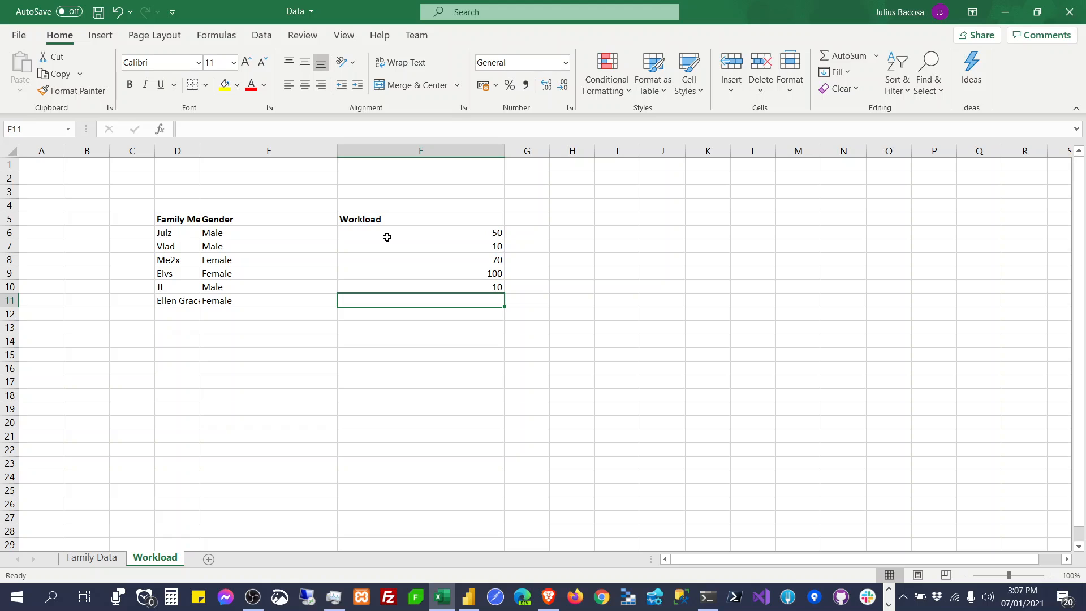
type("5")
key("Up")
key("Return")
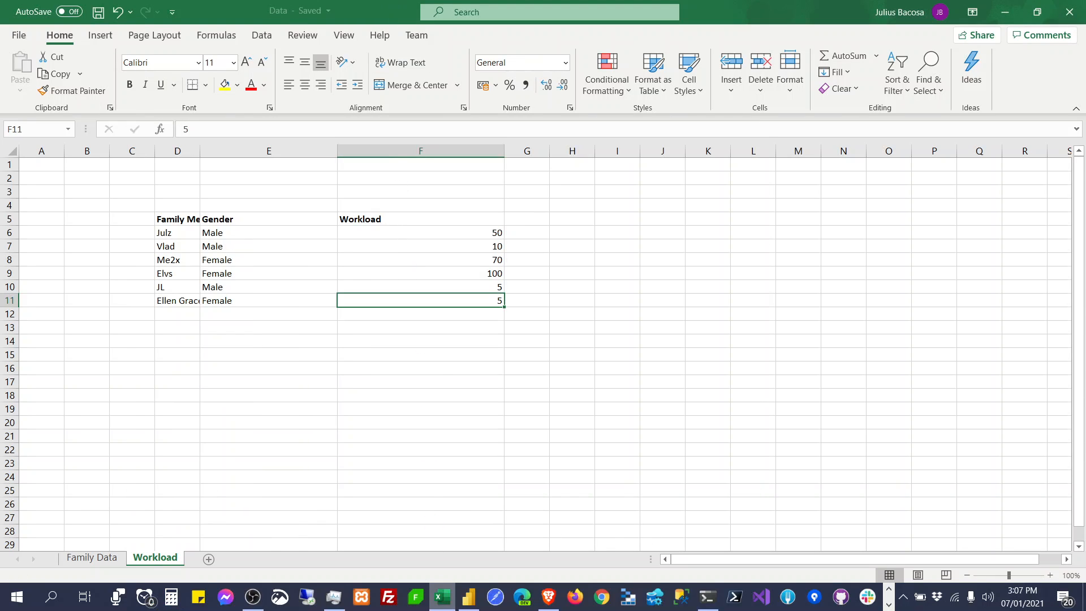
Step: Switch to Power BI Desktop and load the Workload sheet from the Data Excel workbook in POWERBI-EXERCISE
left_click(466, 604)
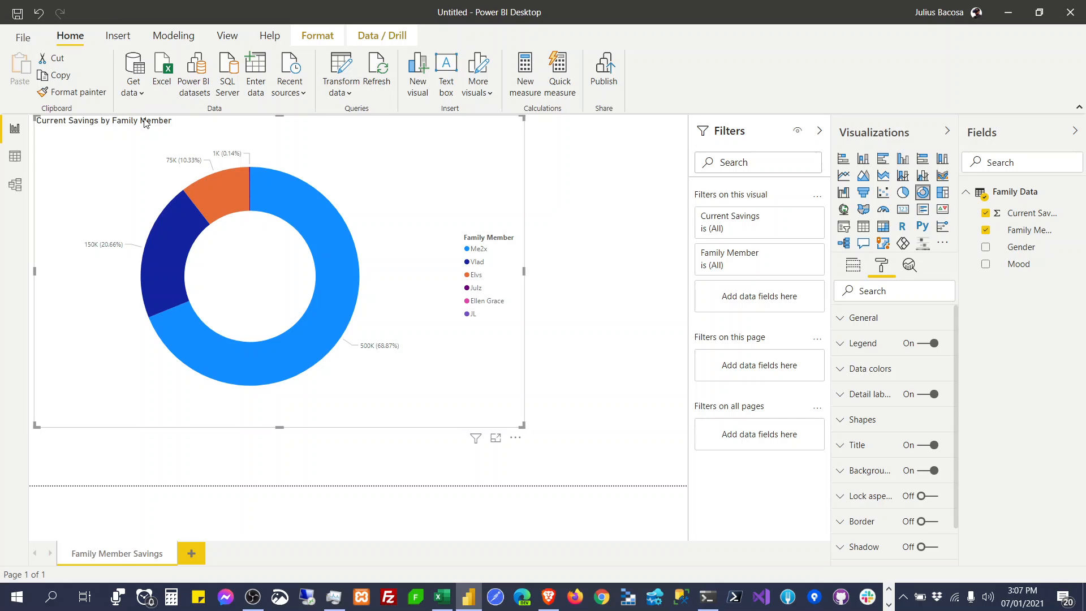
left_click(139, 88)
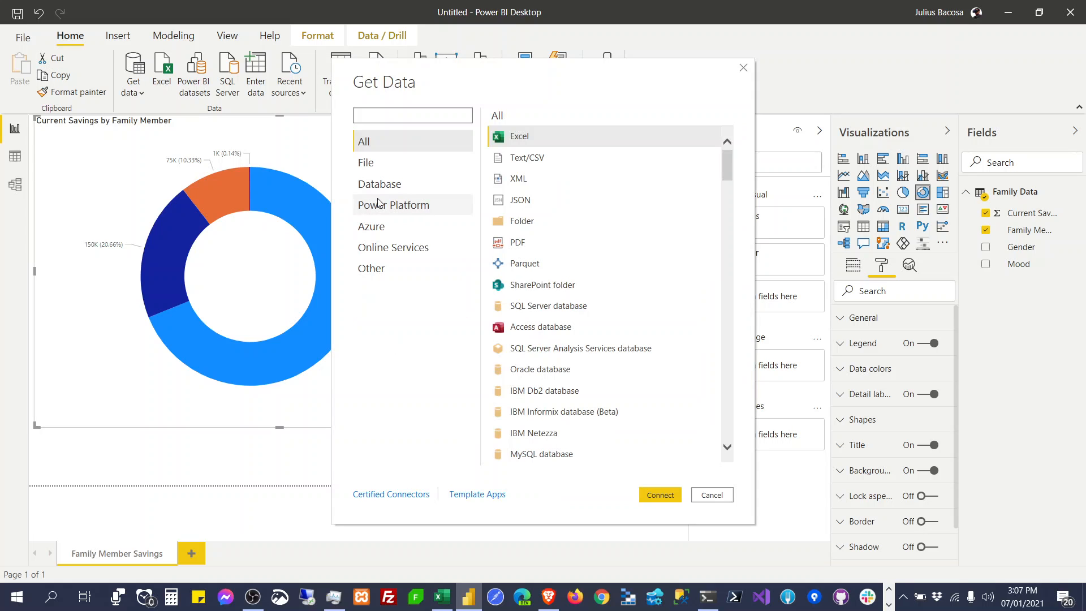
left_click(660, 497)
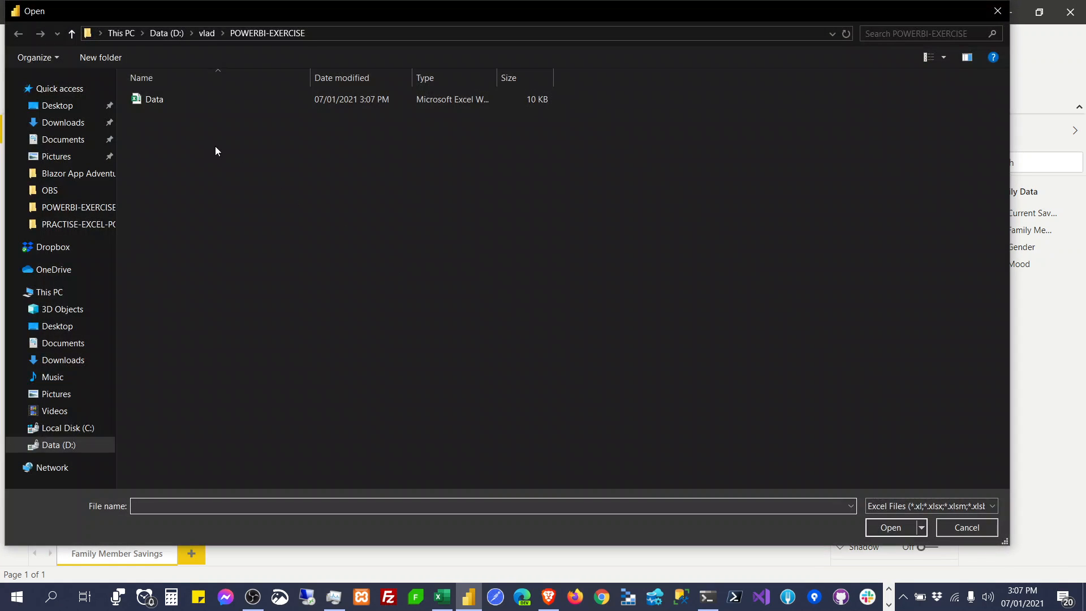
left_click(154, 104)
double_click(153, 104)
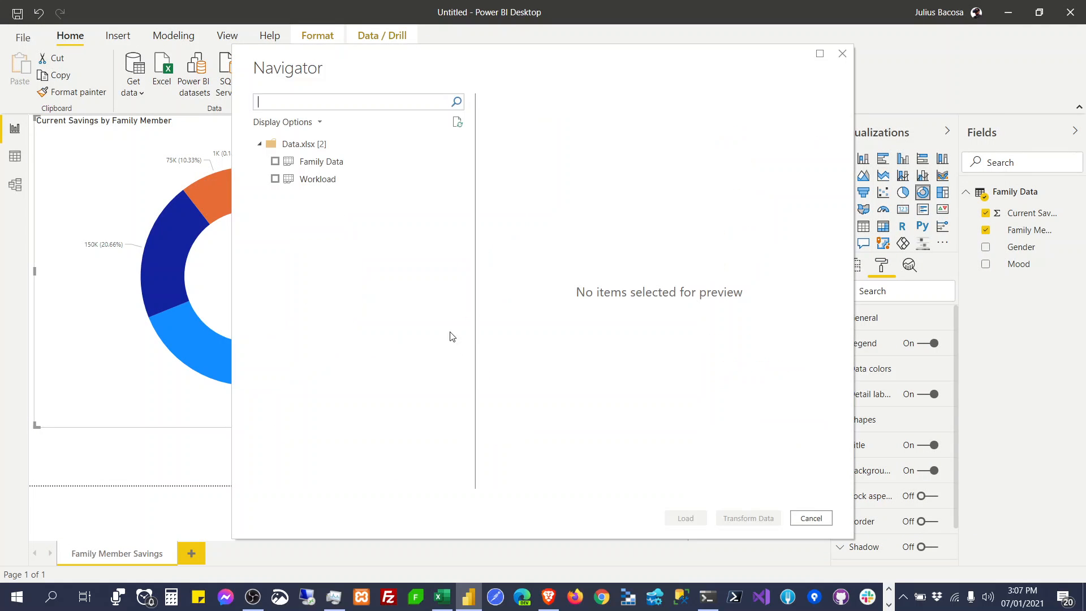
left_click(275, 179)
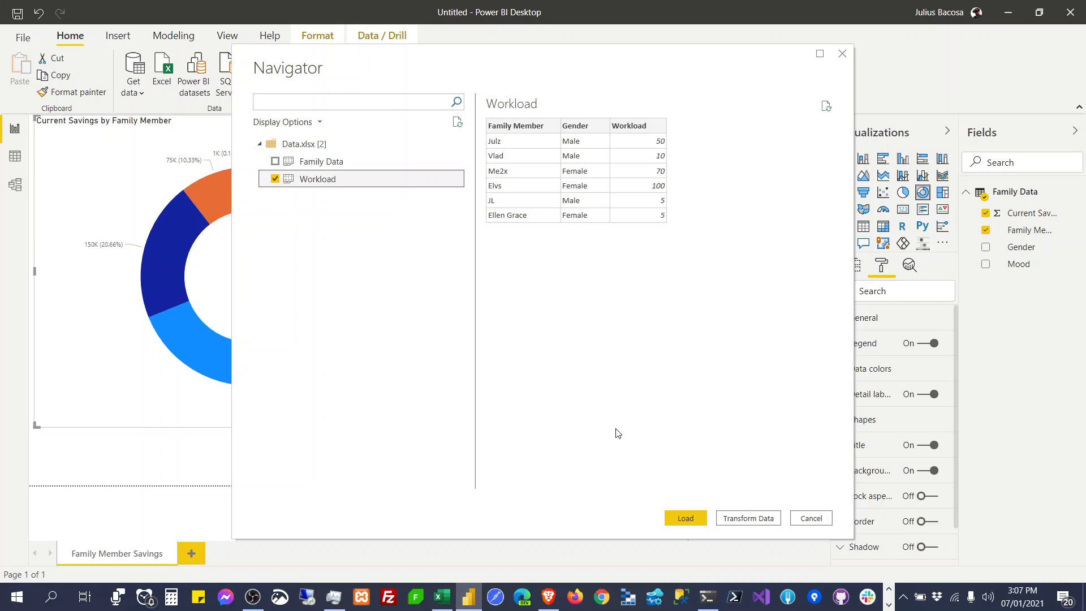
left_click(685, 518)
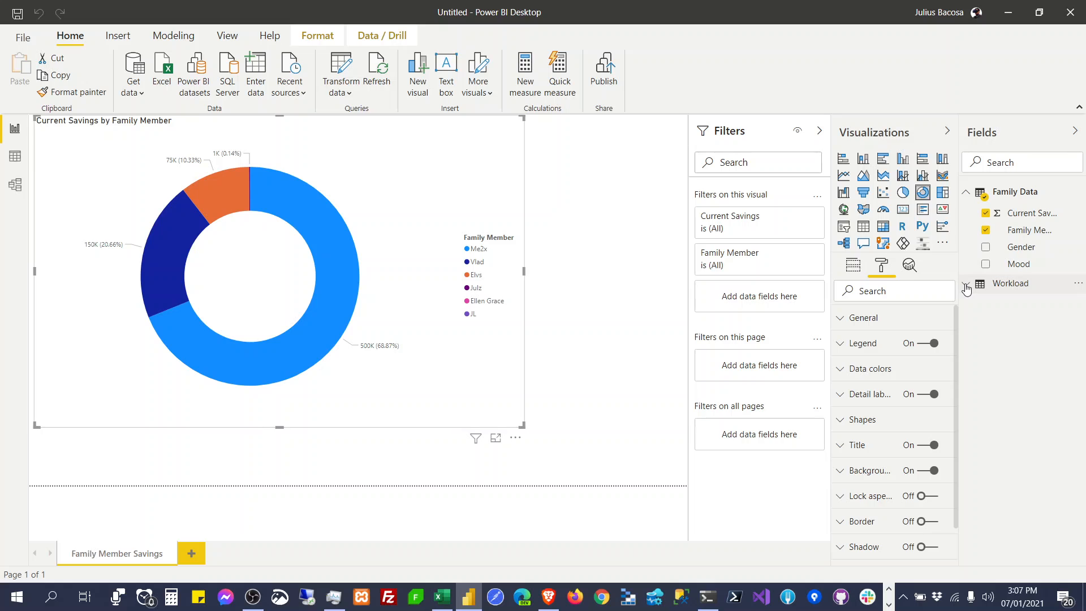
Step: Expand the Workload table's fields and shrink the Current Savings donut chart into the upper-left part of the report page
left_click(967, 286)
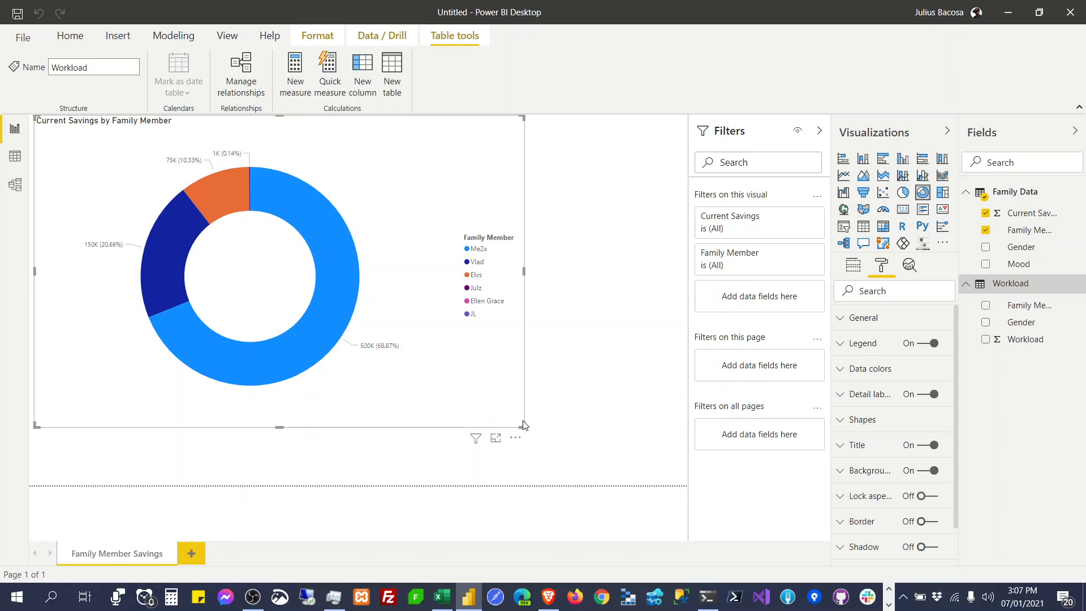
left_click_drag(523, 425, 350, 282)
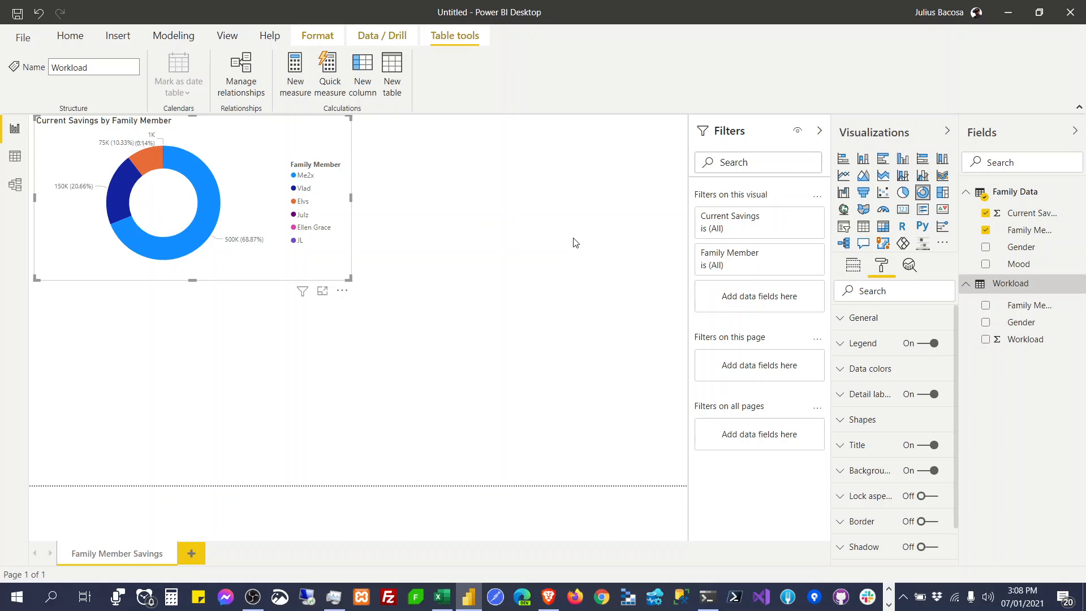
left_click(986, 306)
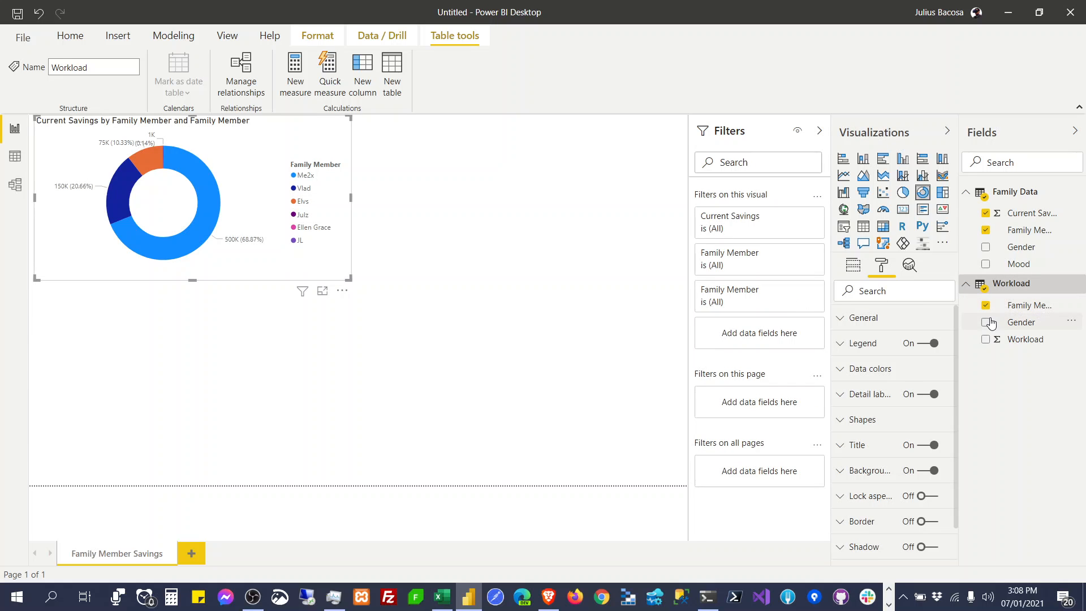
left_click(987, 322)
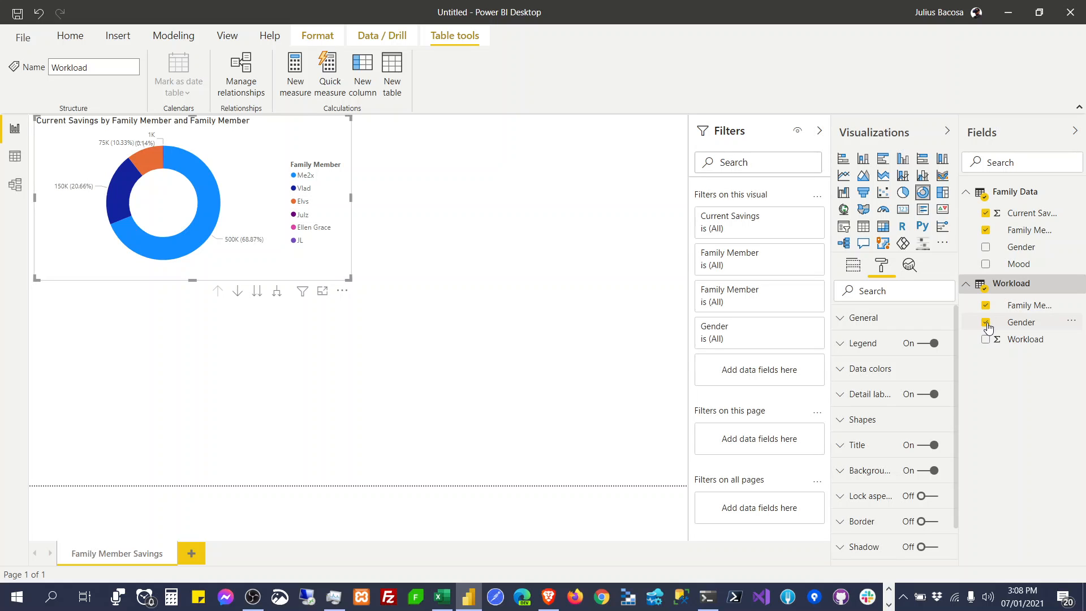
left_click(988, 326)
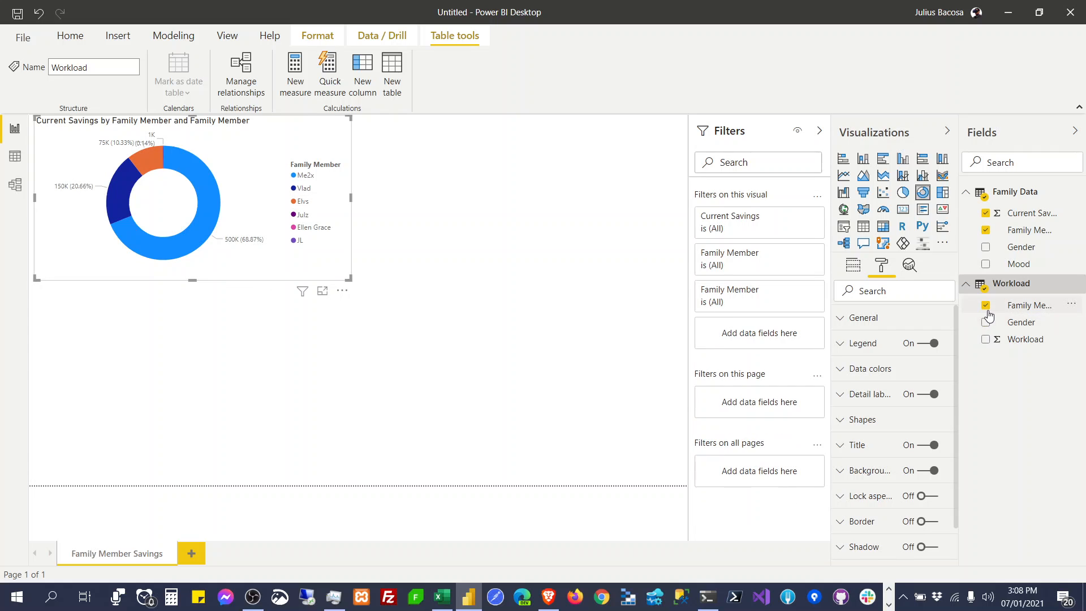
left_click(987, 307)
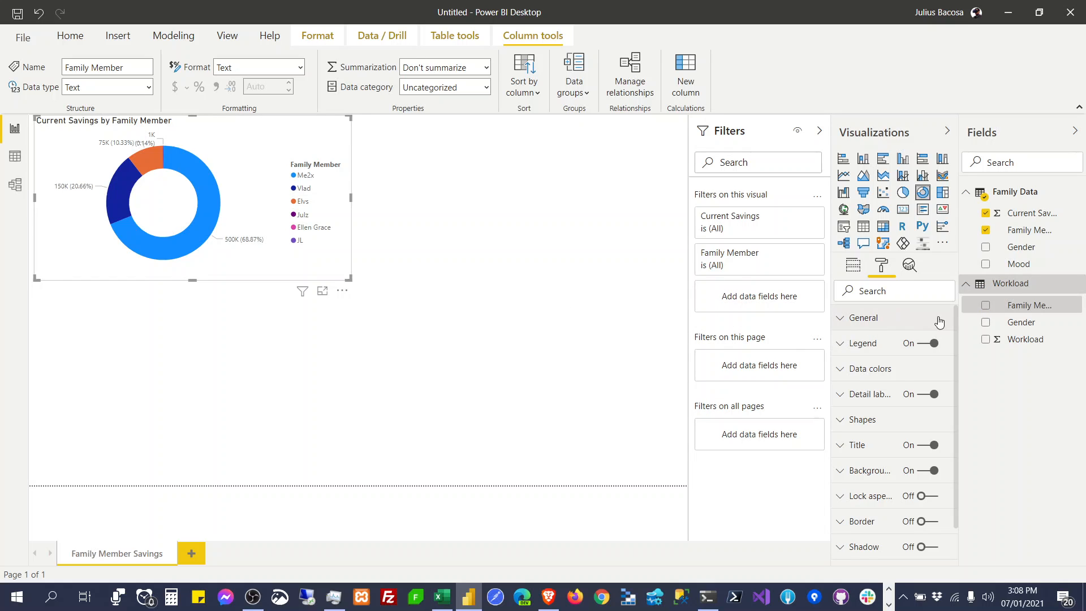
Step: Add a table visual of the Workload table's Family Member field in the page's lower-right area and enlarge it toward the donut chart
left_click_drag(1033, 307, 508, 346)
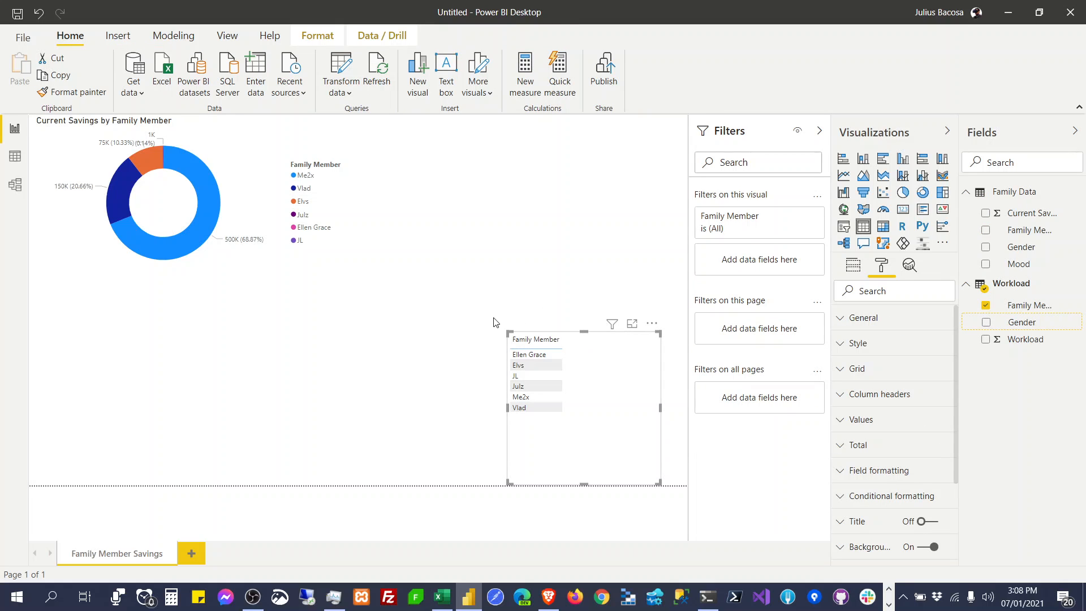
left_click_drag(509, 333, 379, 287)
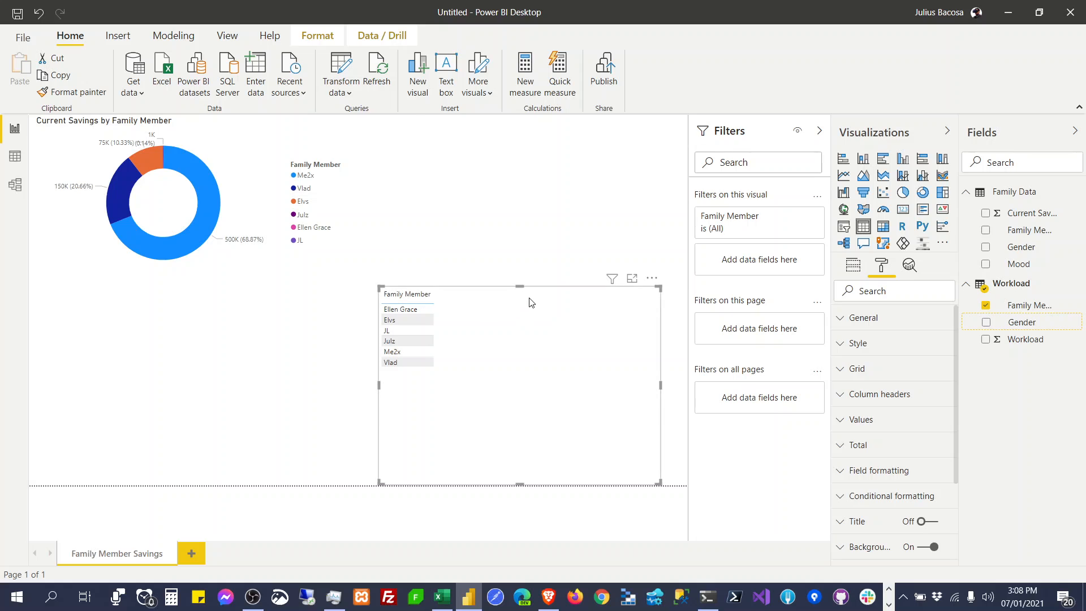
Step: Add the Workload table's Gender and Workload fields to the table visual and convert it to a pie chart
left_click(987, 323)
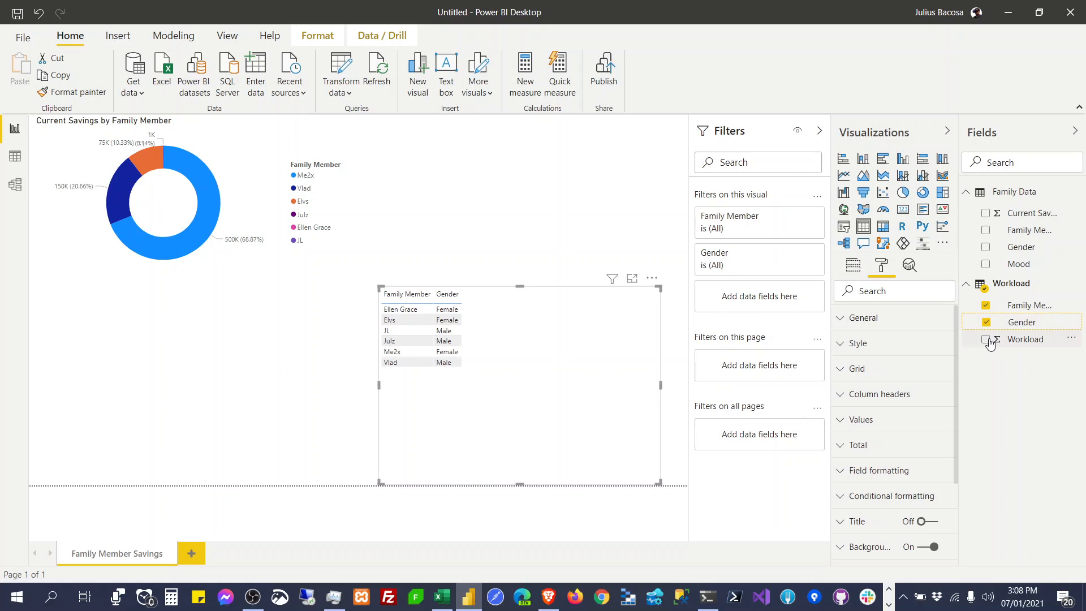
left_click(988, 341)
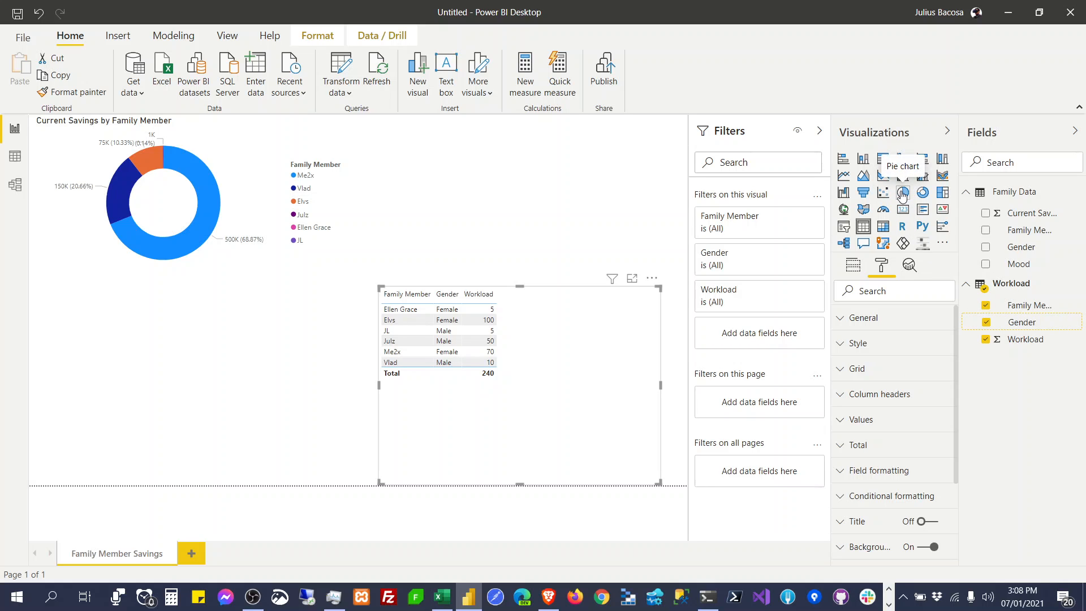
left_click(903, 193)
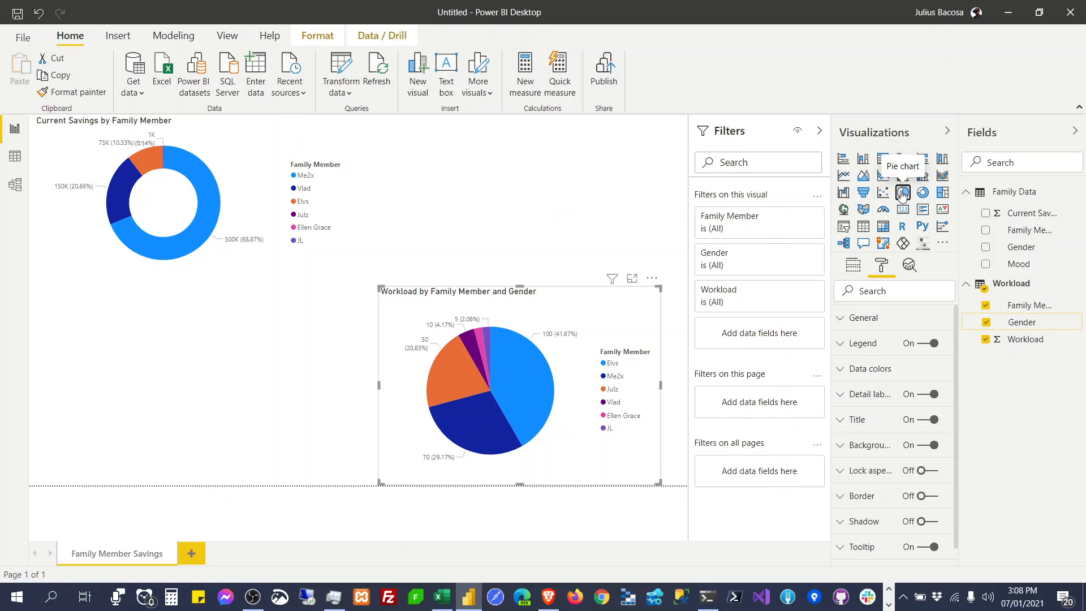
Step: Try the workload visual as a matrix, a ribbon chart and a donut chart, and return it to a pie chart
left_click(882, 227)
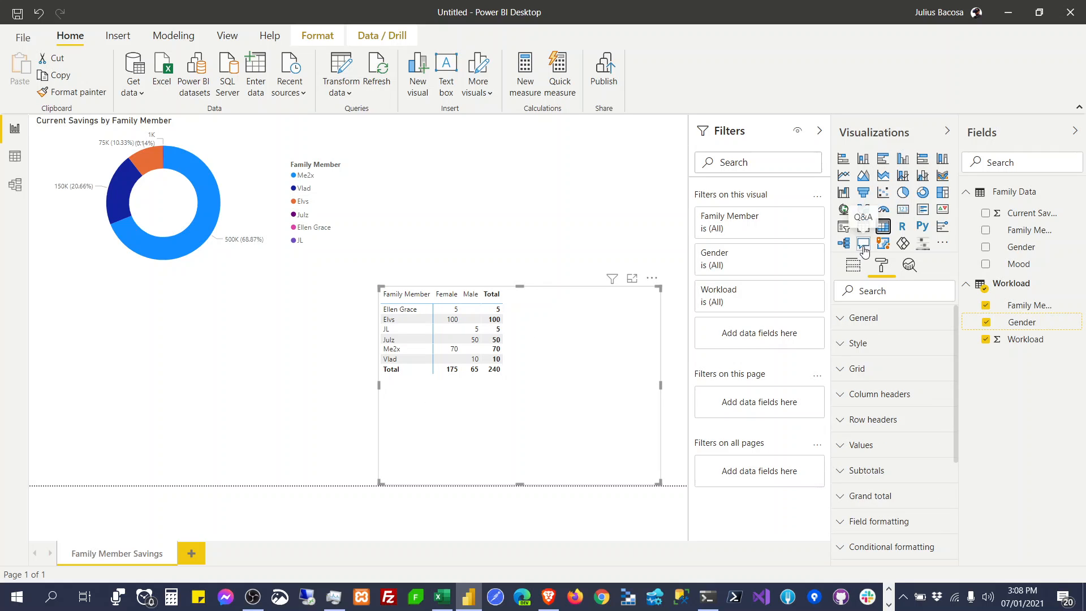
left_click(942, 176)
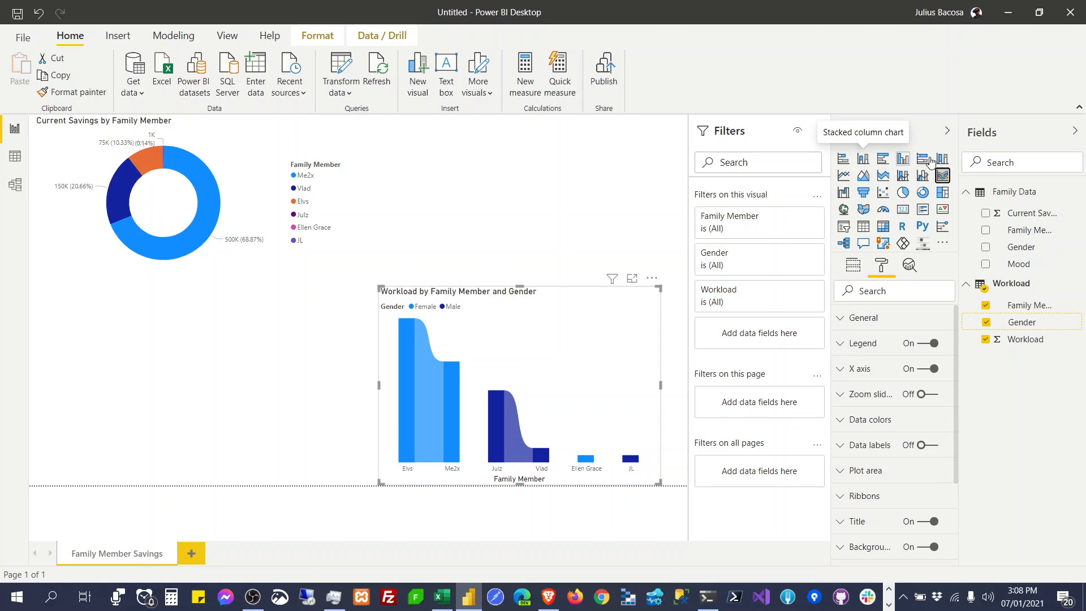
left_click(923, 192)
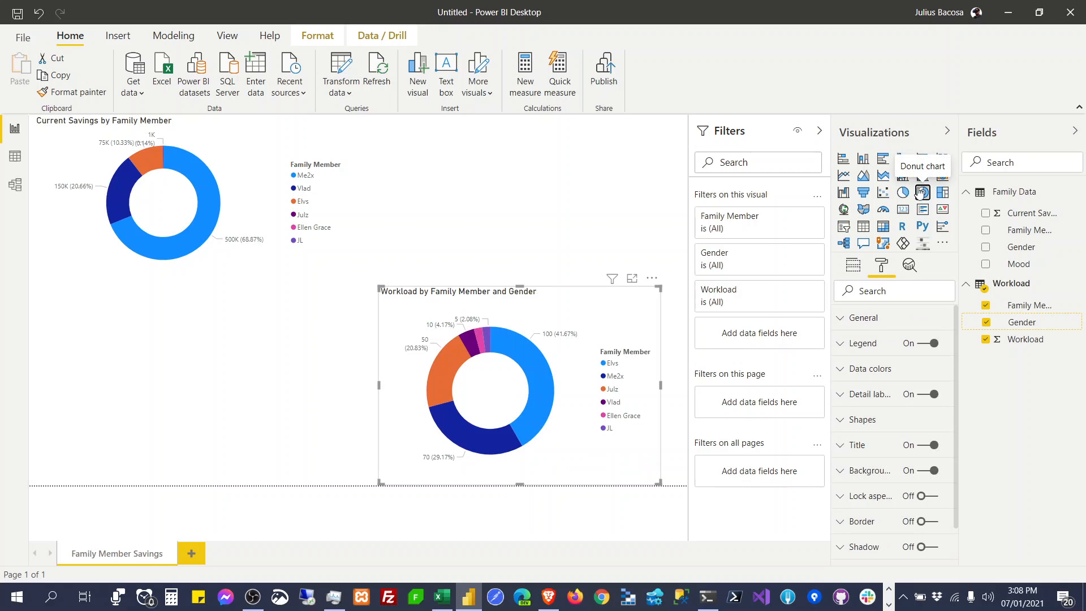
left_click(903, 192)
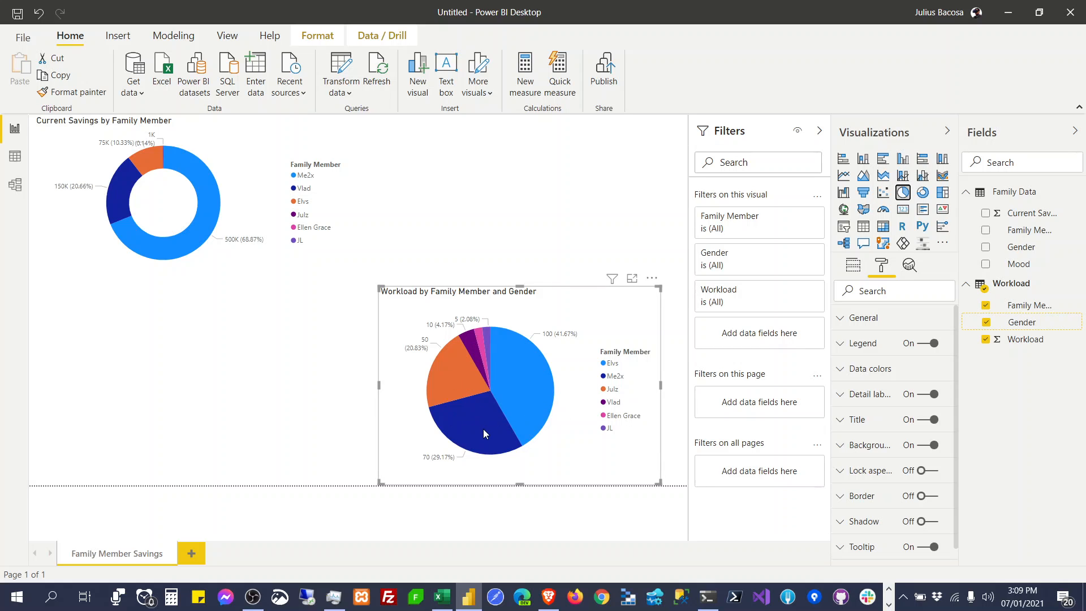
Step: Move the workload pie chart up beside the Current Savings donut chart and shift the donut chart slightly down to align them
left_click_drag(573, 303, 581, 138)
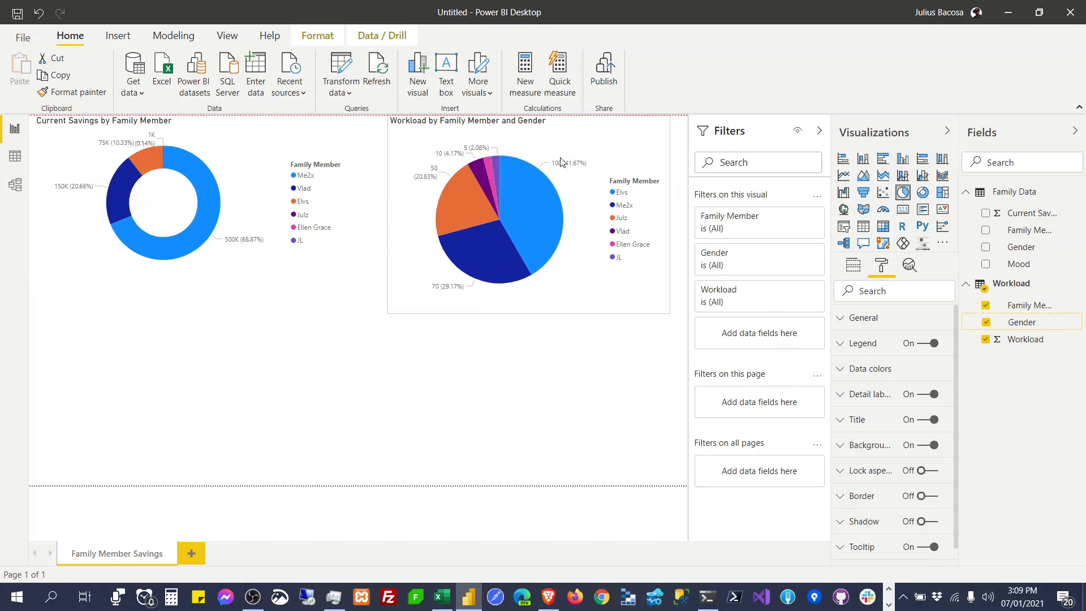
left_click(390, 342)
left_click_drag(264, 197, 269, 221)
left_click(280, 351)
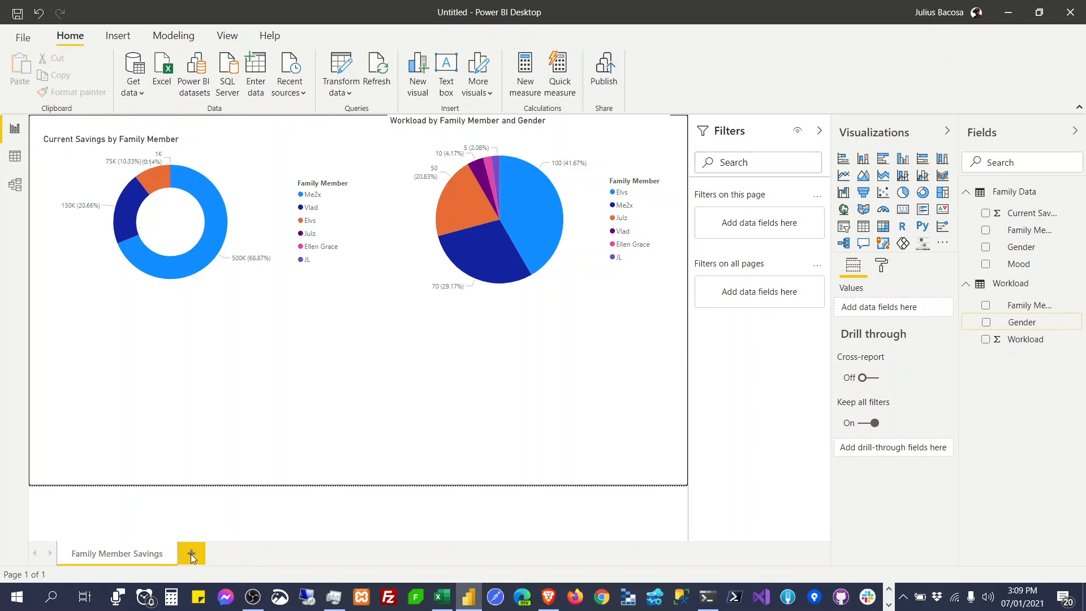
Step: Rename the report page to "Family Member Savings and Workload"
double_click(144, 557)
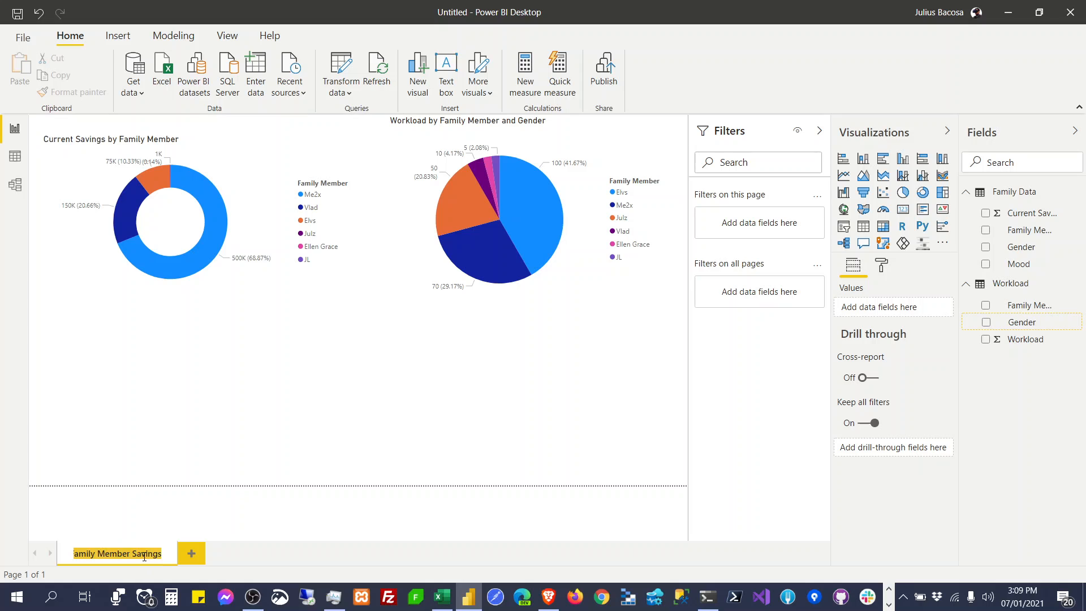
left_click(163, 554)
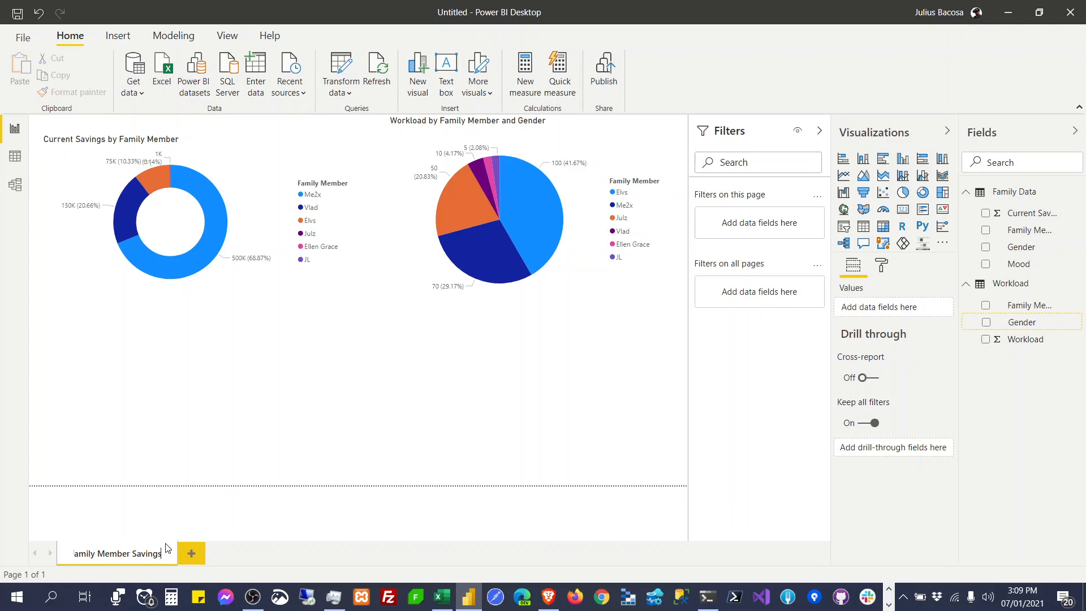
type("and Workload")
key("Return")
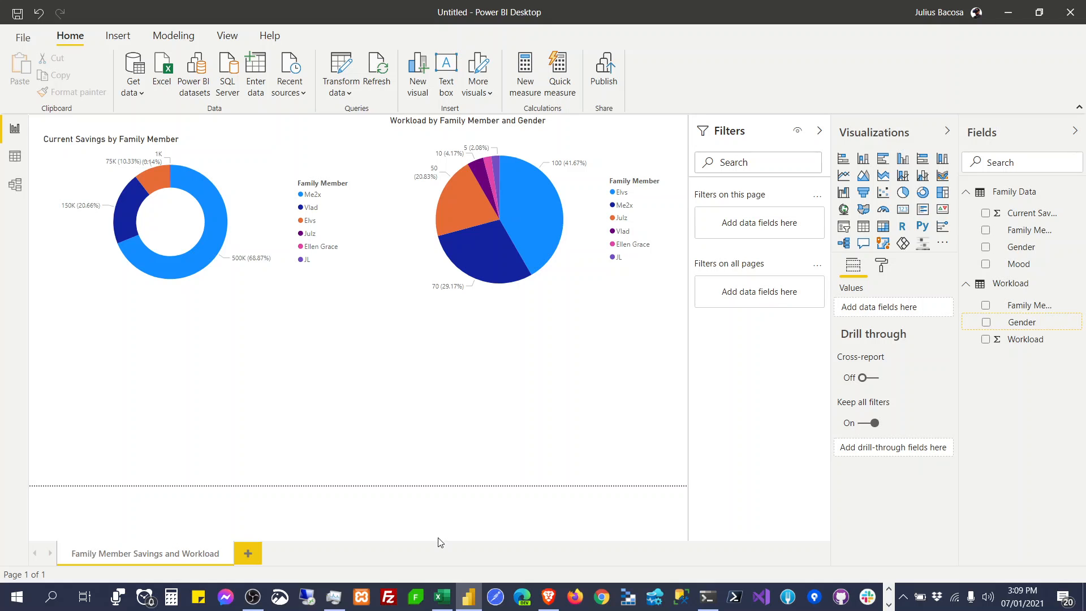
left_click(451, 606)
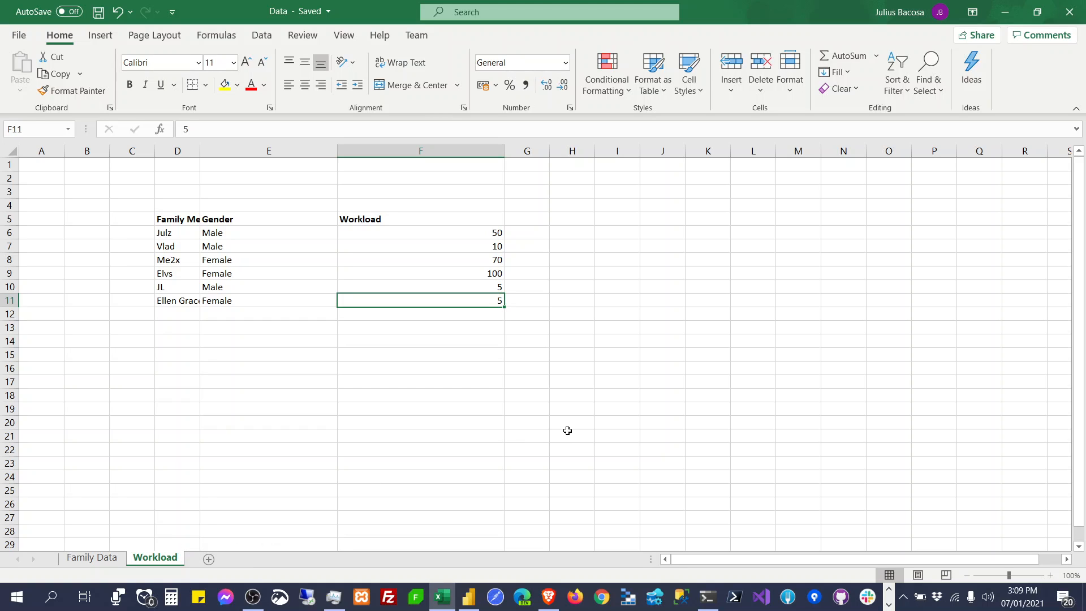
left_click(468, 603)
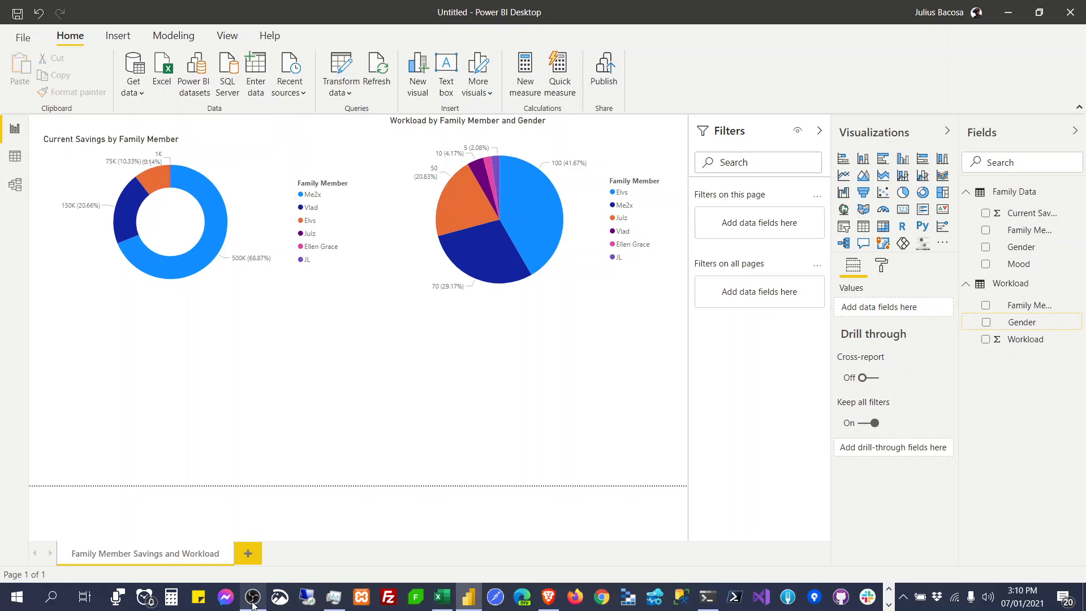
mouse_move(252, 604)
left_click(257, 603)
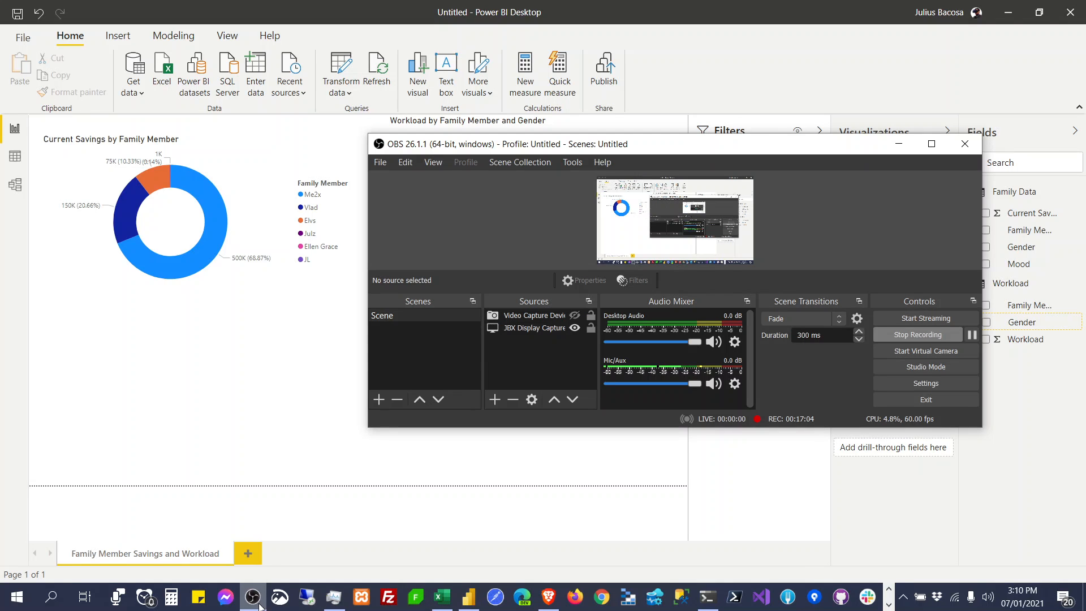